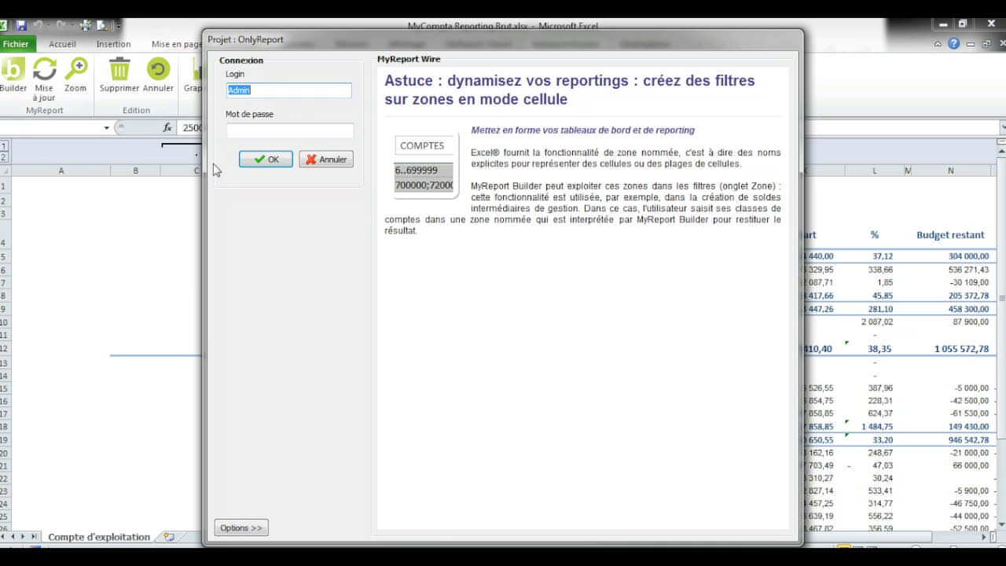
Log in to the OnlyReport project with the existing login and select the Comptabilité folder and Générale model
click(250, 528)
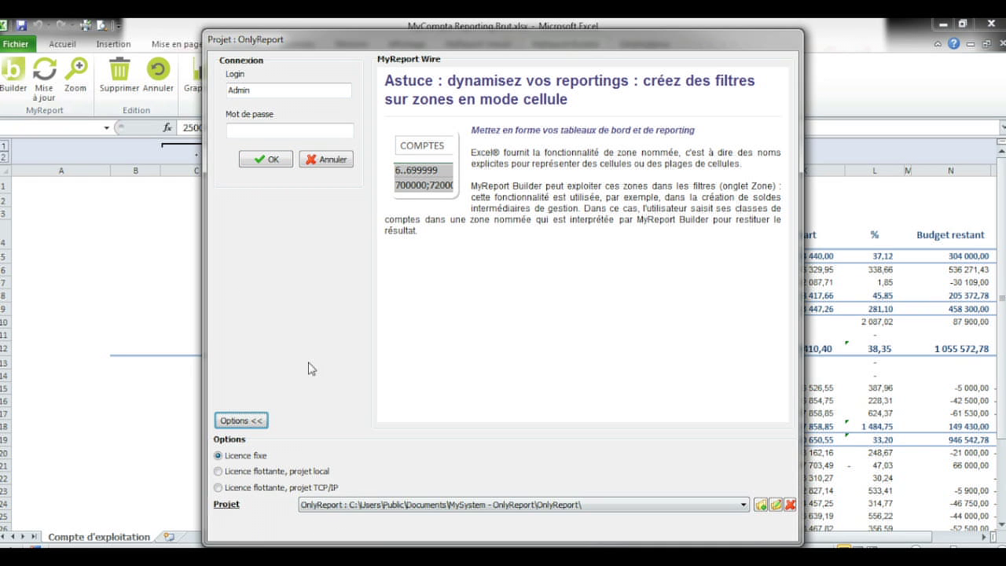
click(271, 159)
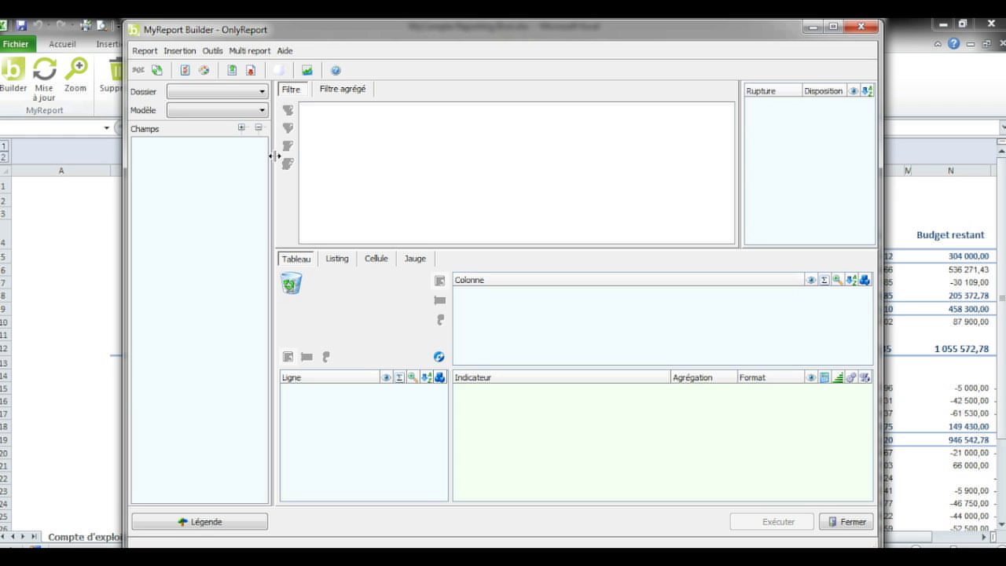
click(262, 91)
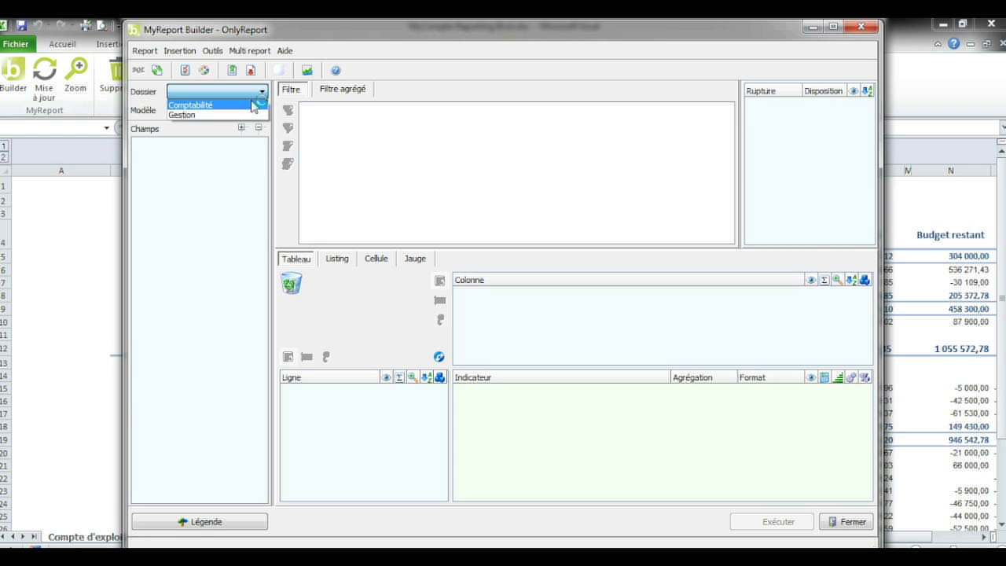
click(253, 105)
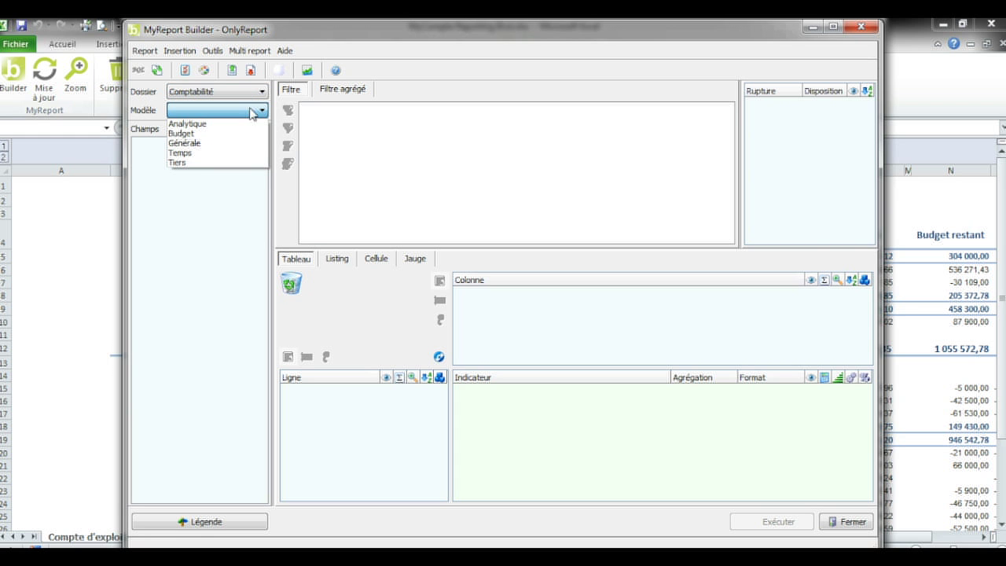
click(243, 143)
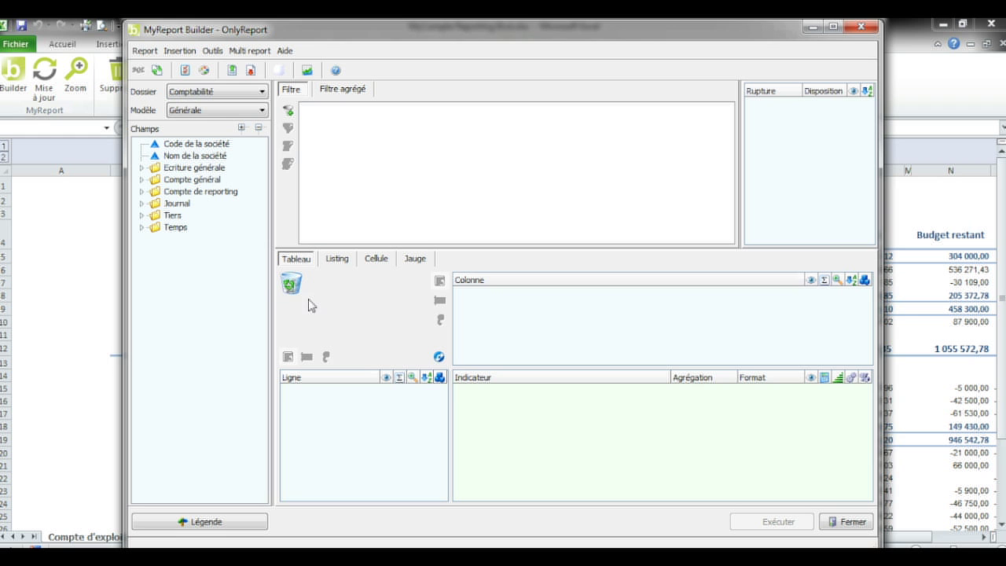
Build a cell-mode report on Montant au crédit from Ecriture générale and run it into the Consulting cell E6
click(373, 261)
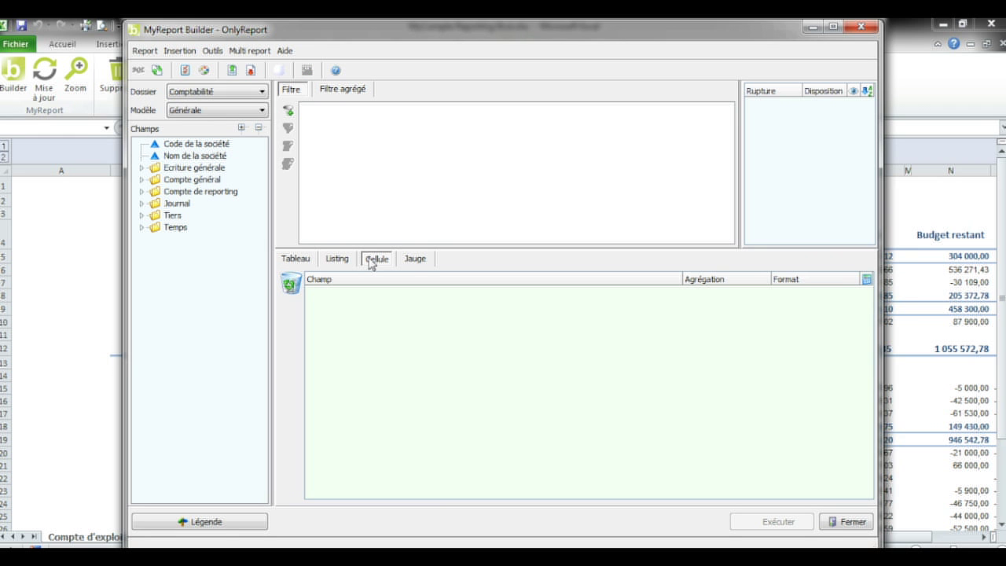
double_click(212, 168)
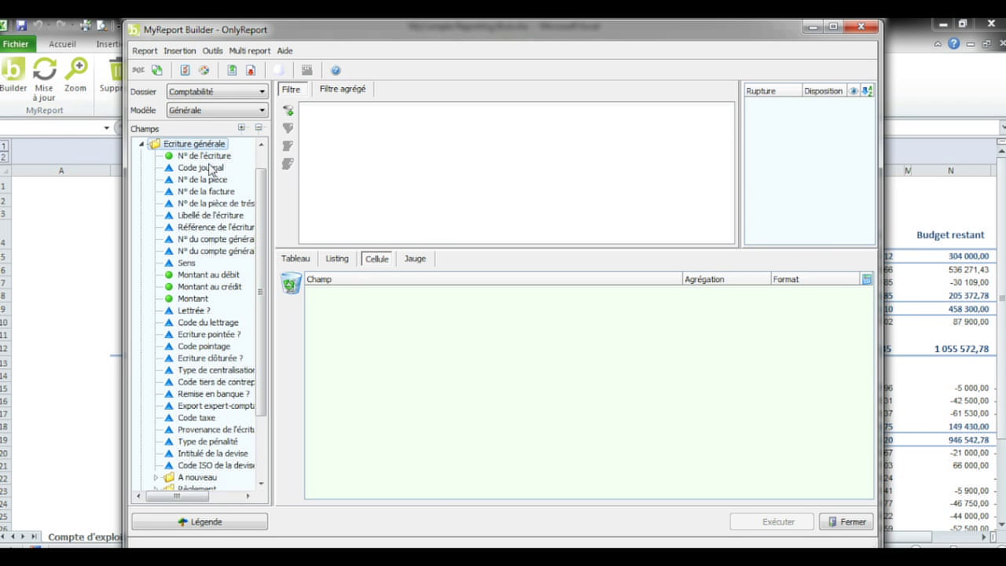
double_click(207, 287)
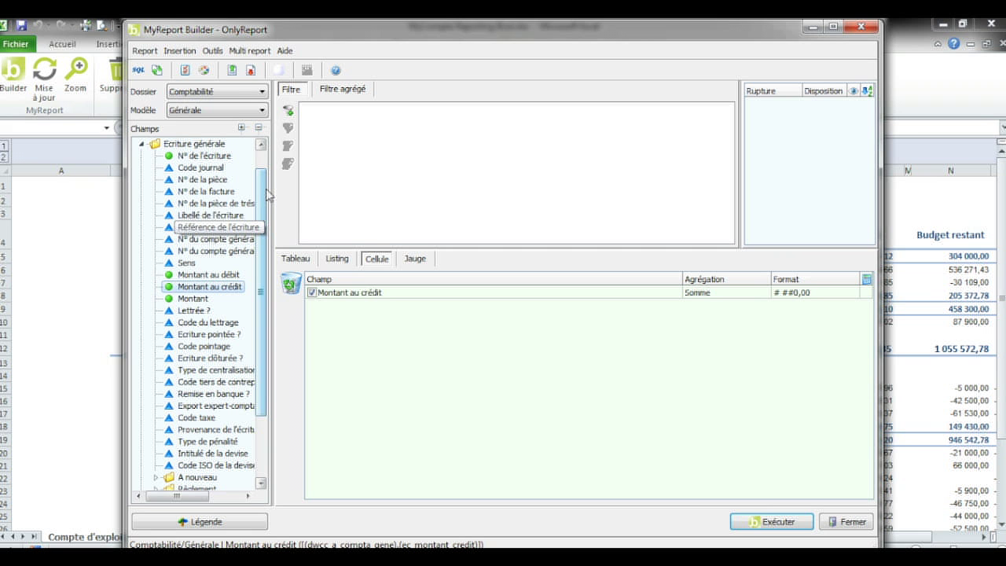
click(766, 526)
click(475, 314)
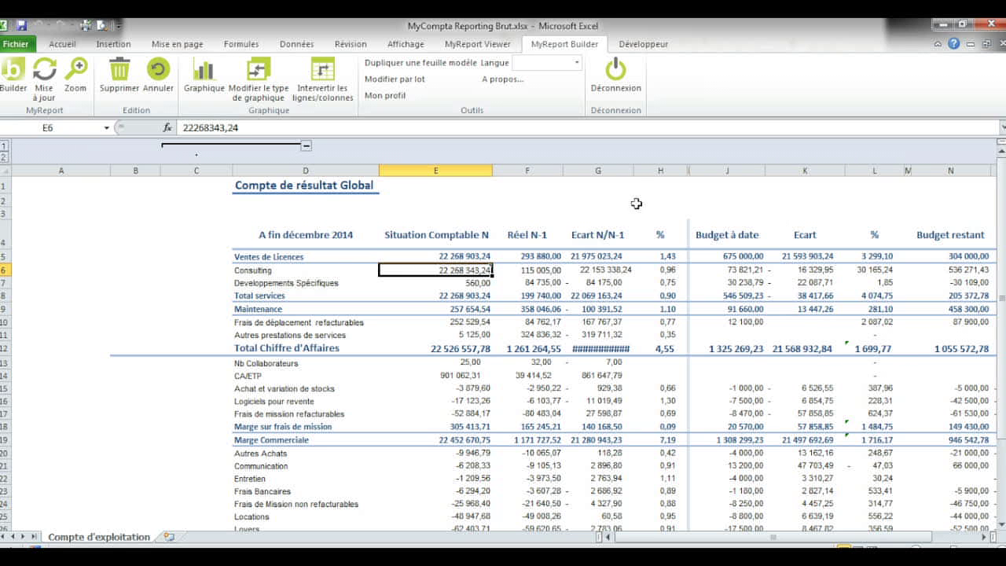
Autofit the width of column G and name the whole of column C COMPTES
double_click(633, 170)
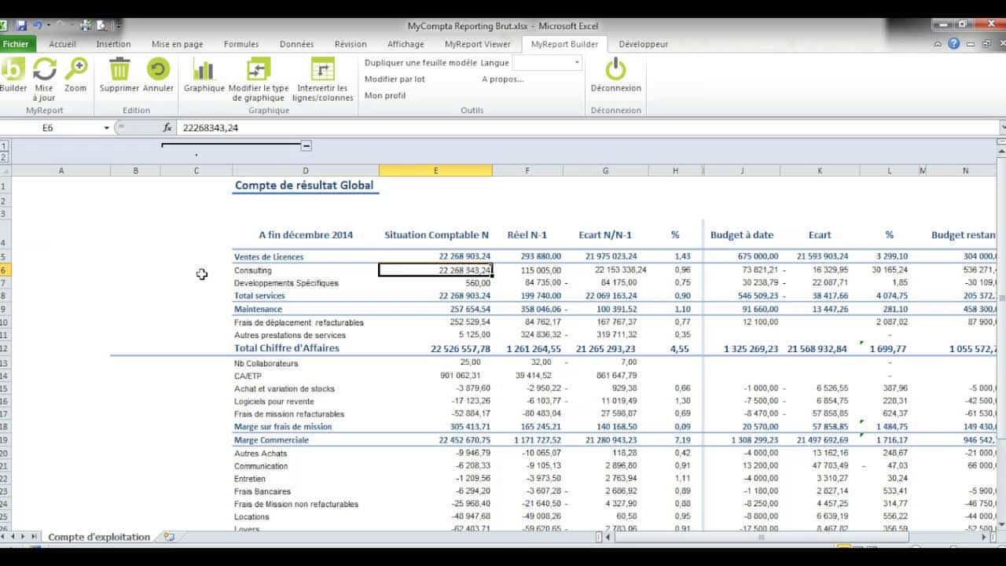
click(202, 170)
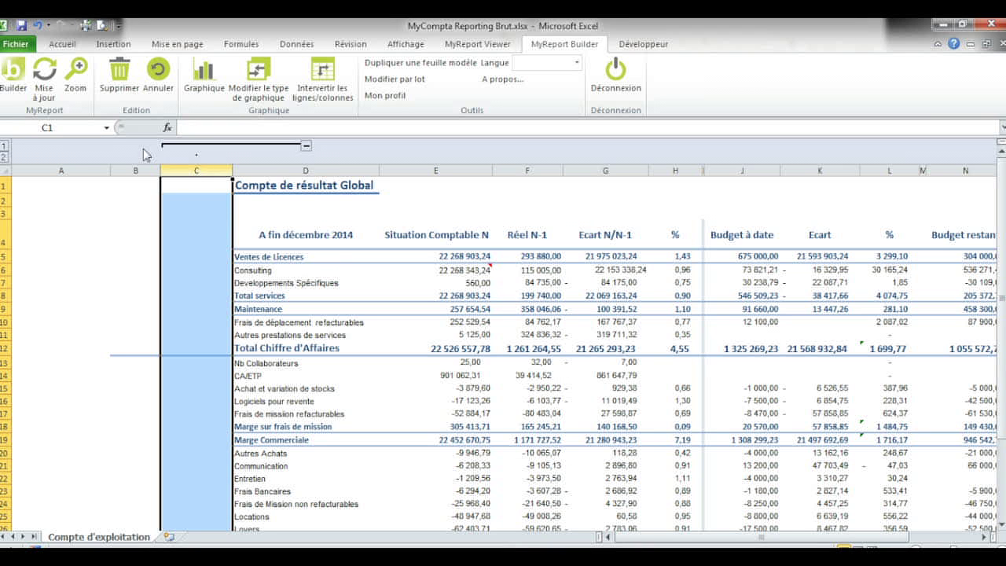
click(97, 130)
text(COMPTES)
key(Return)
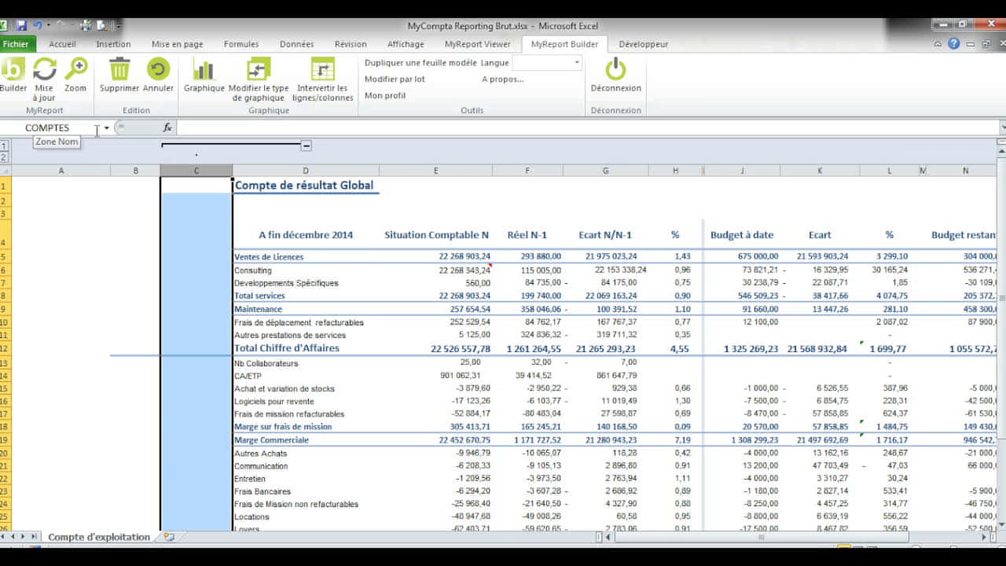
Enter account number 706000 in cell C6 beside Consulting
click(184, 270)
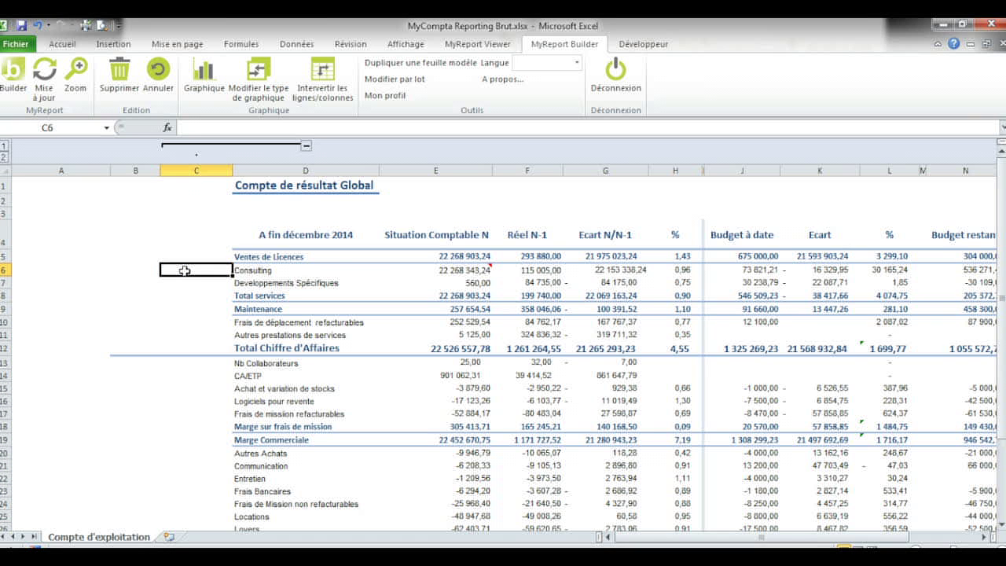
text(706000)
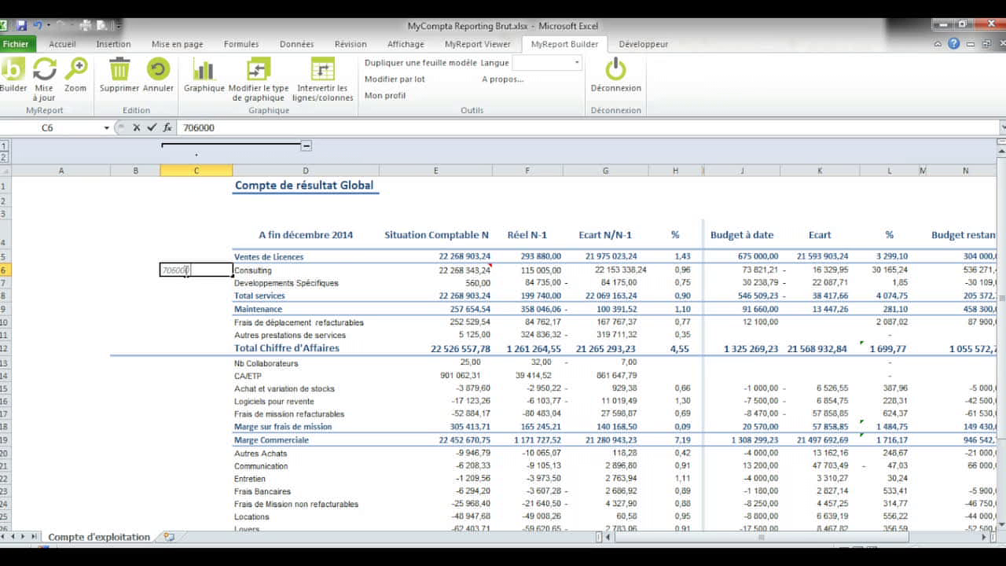
key(Return)
Filter the E6 report on N° du compte général equal to the zone COMPTES and rerun it
click(460, 270)
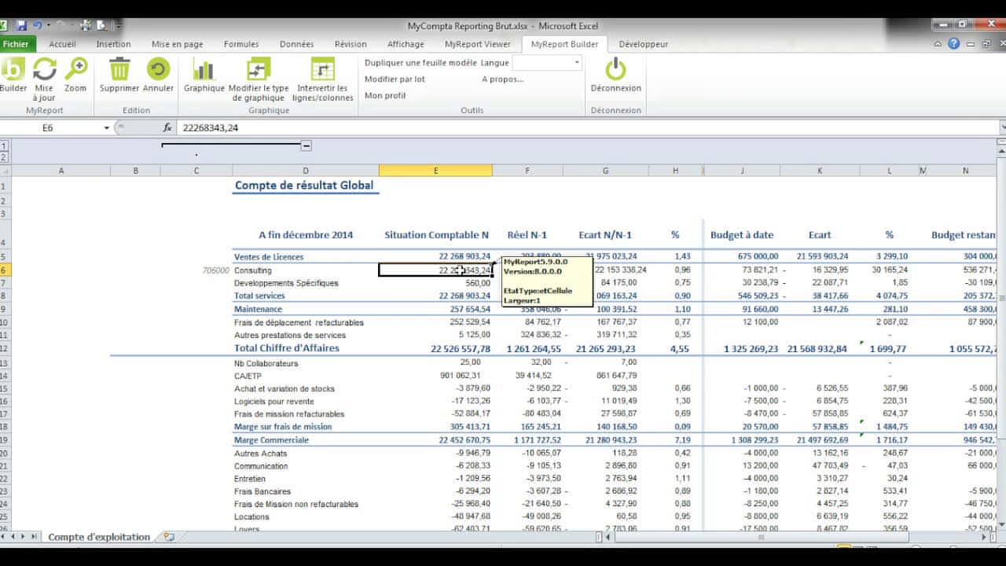
click(21, 86)
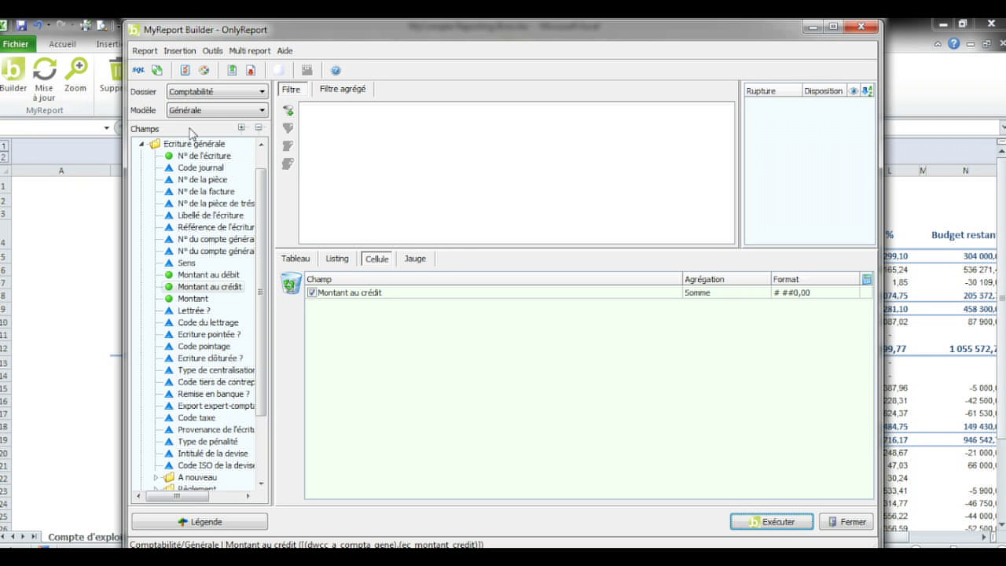
click(288, 110)
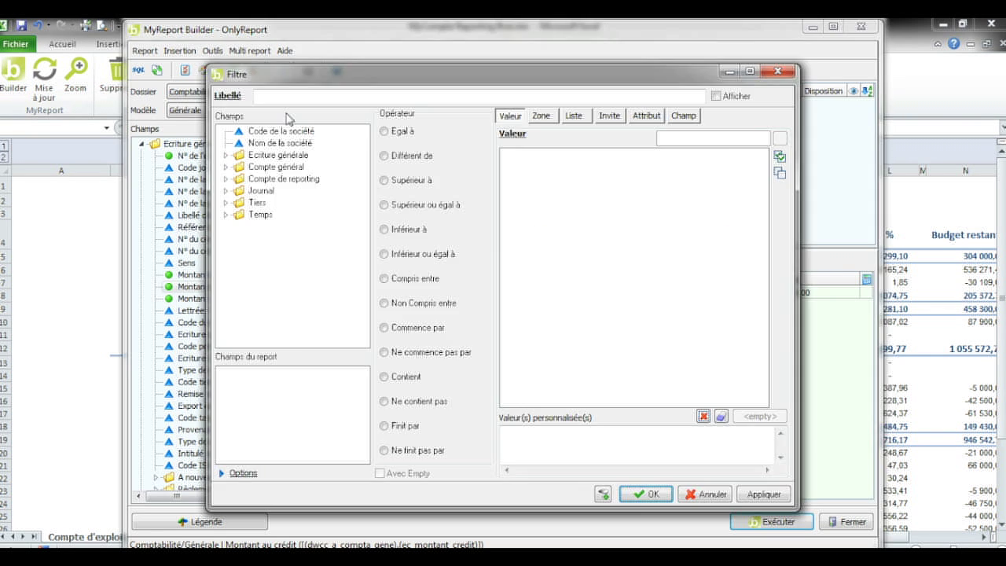
double_click(285, 156)
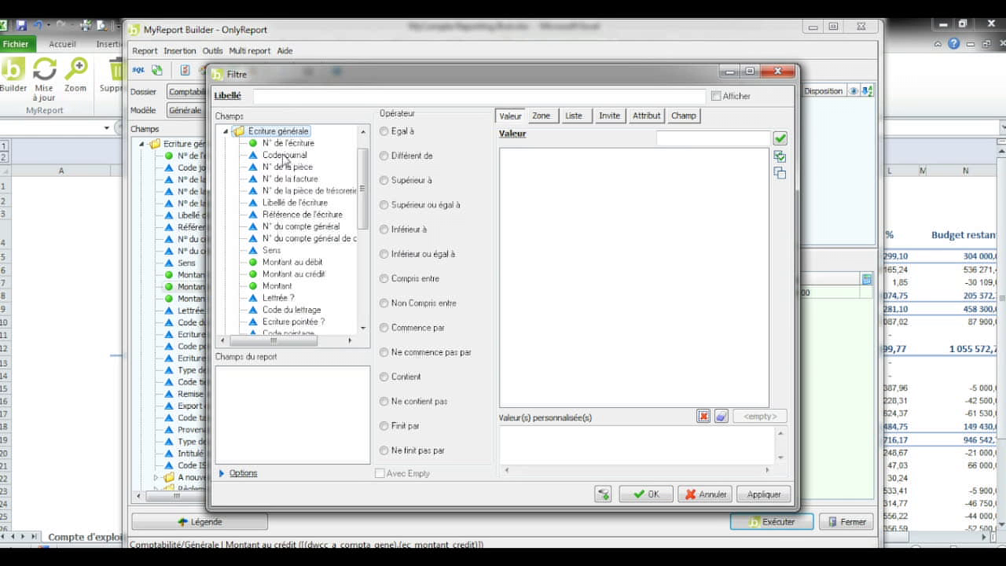
click(281, 225)
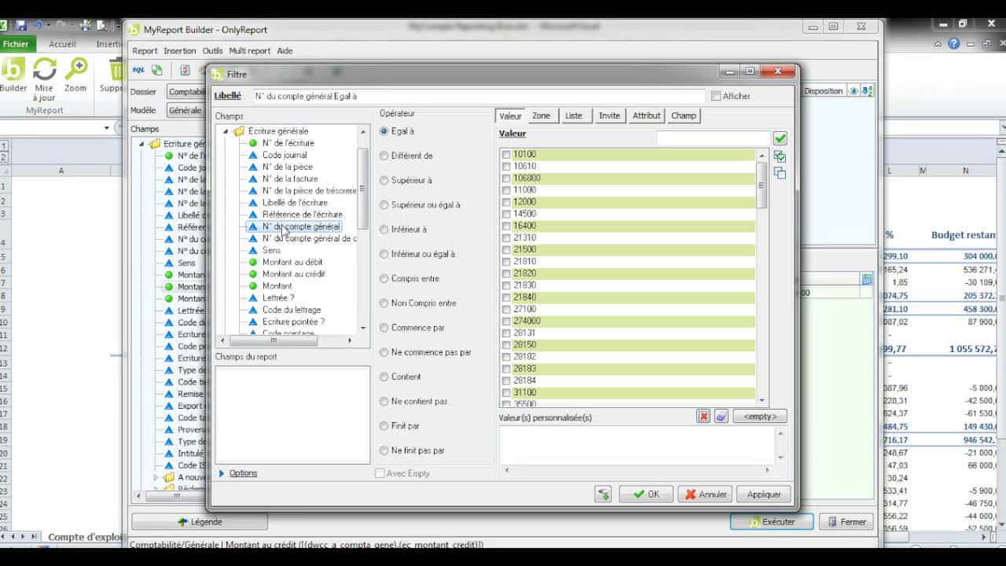
click(543, 116)
click(546, 147)
click(638, 494)
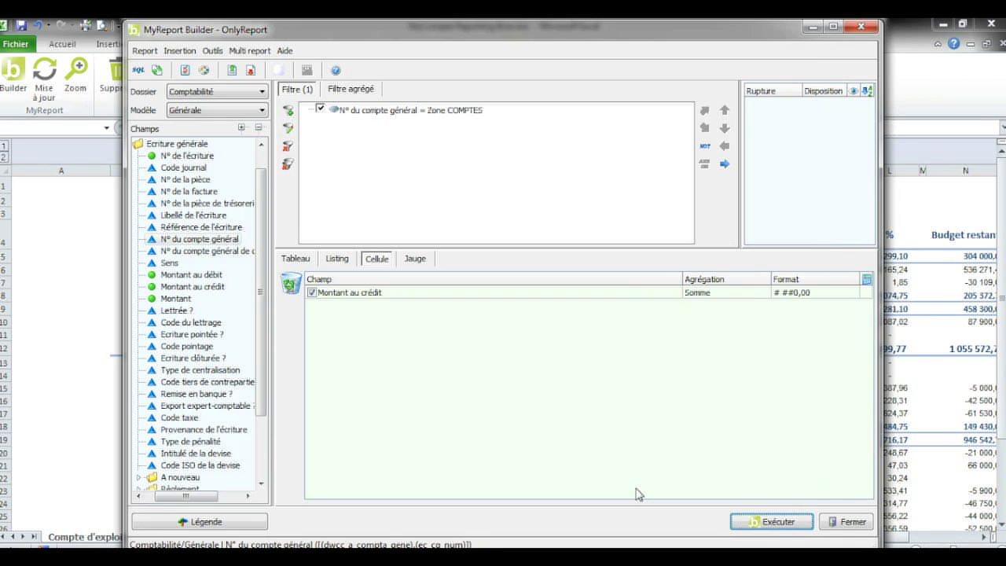
click(752, 522)
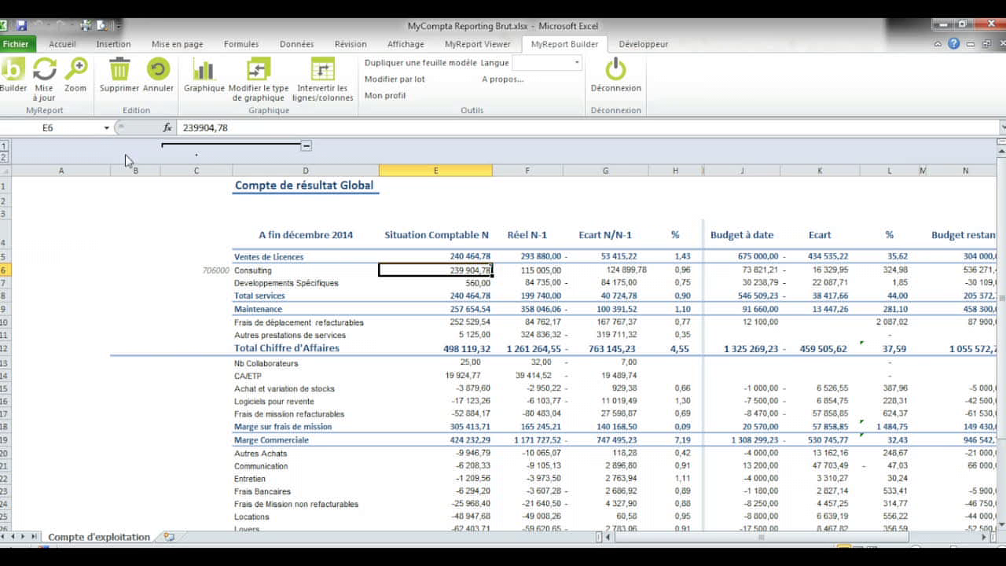
Add a filter to the E6 report for Date de l'écriture between zones debut_periode1 and fin_periode1, and rerun it
click(24, 94)
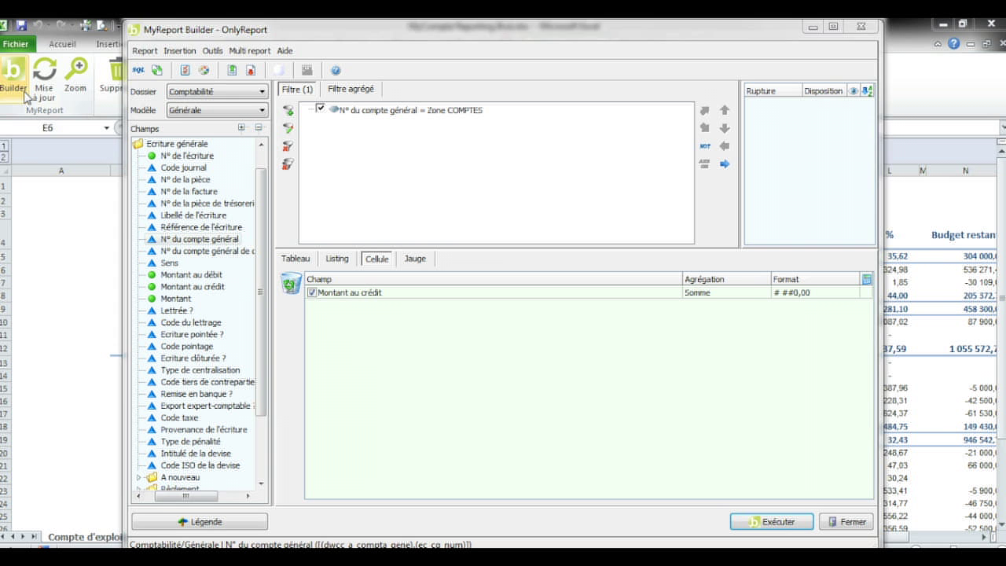
click(290, 120)
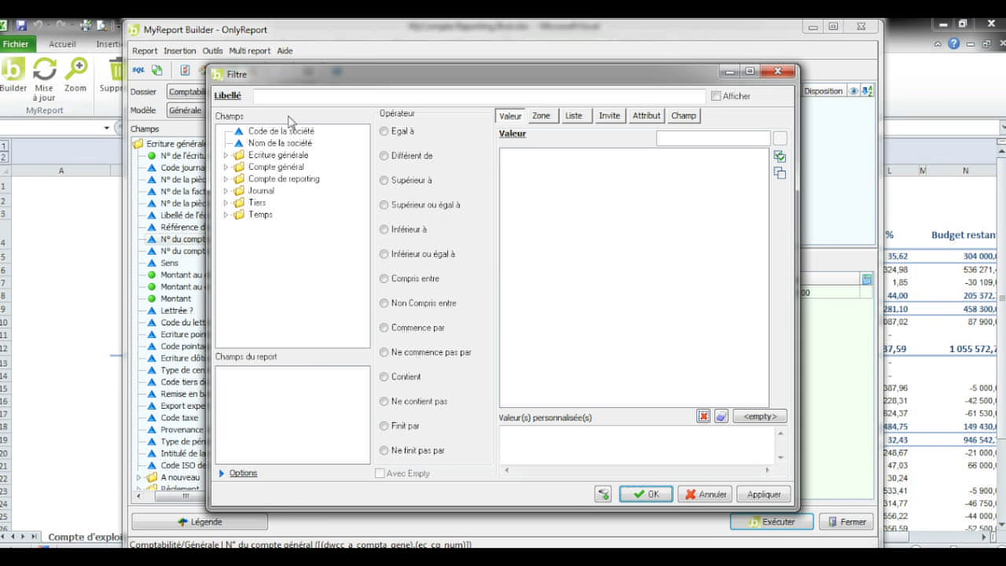
double_click(266, 215)
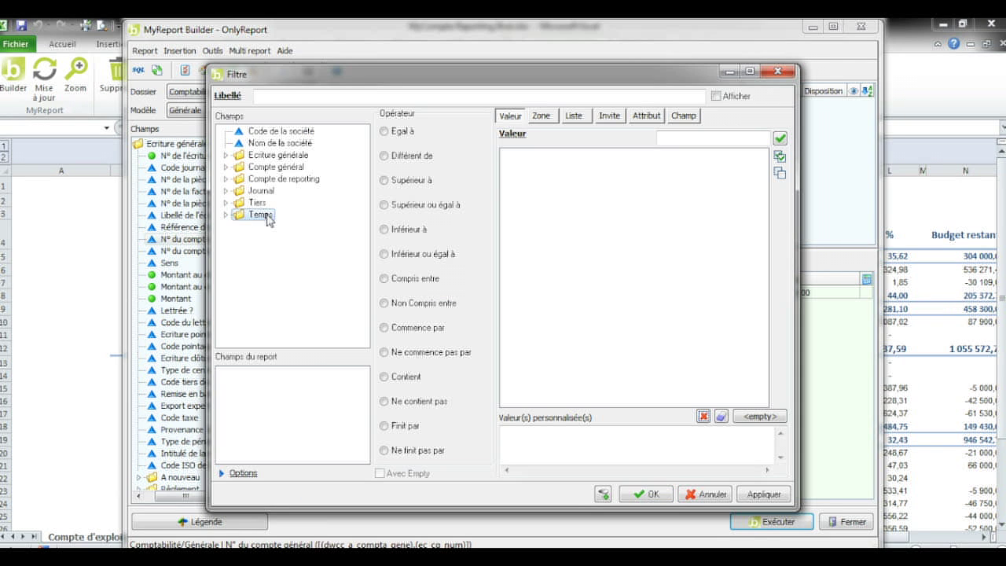
double_click(267, 251)
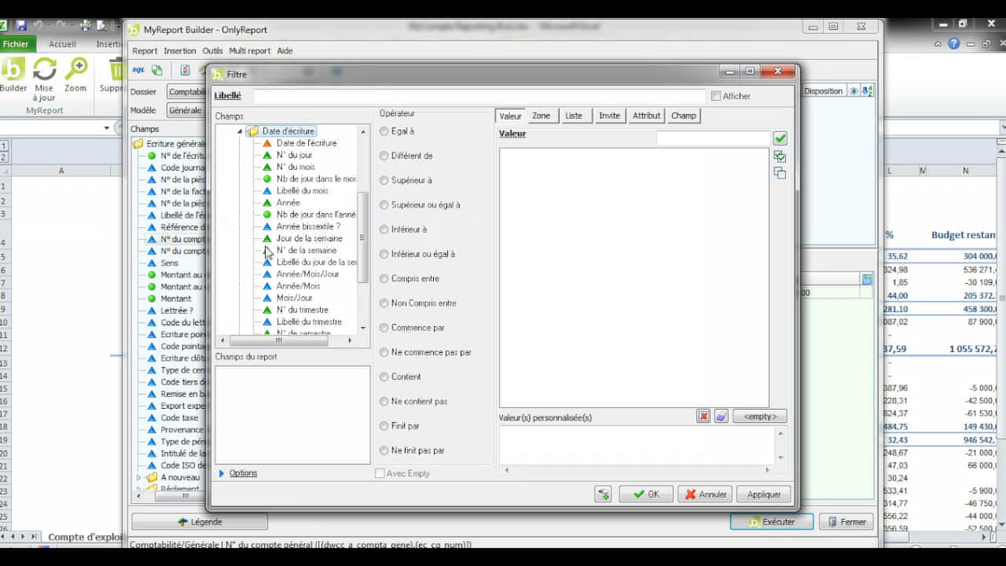
click(295, 143)
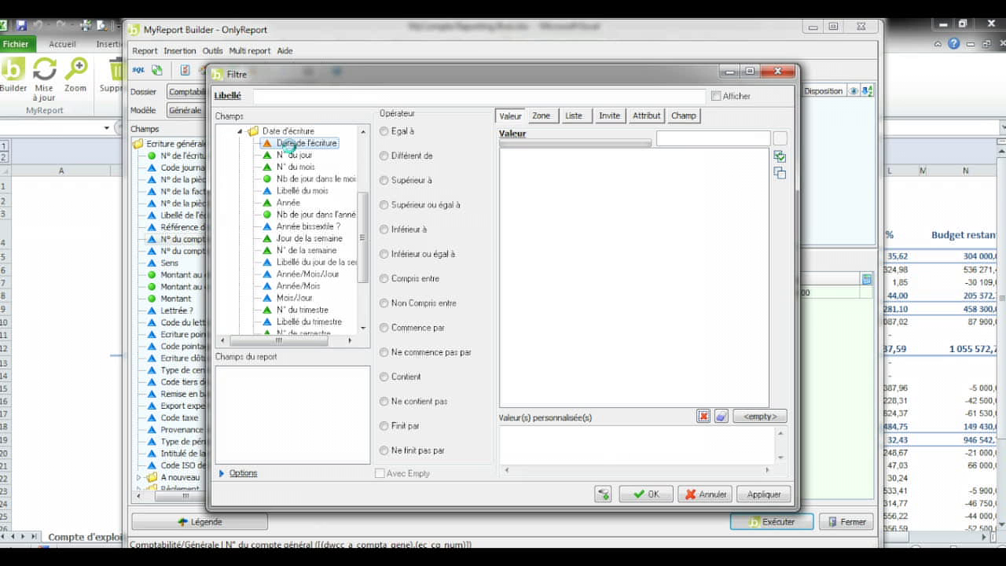
click(415, 280)
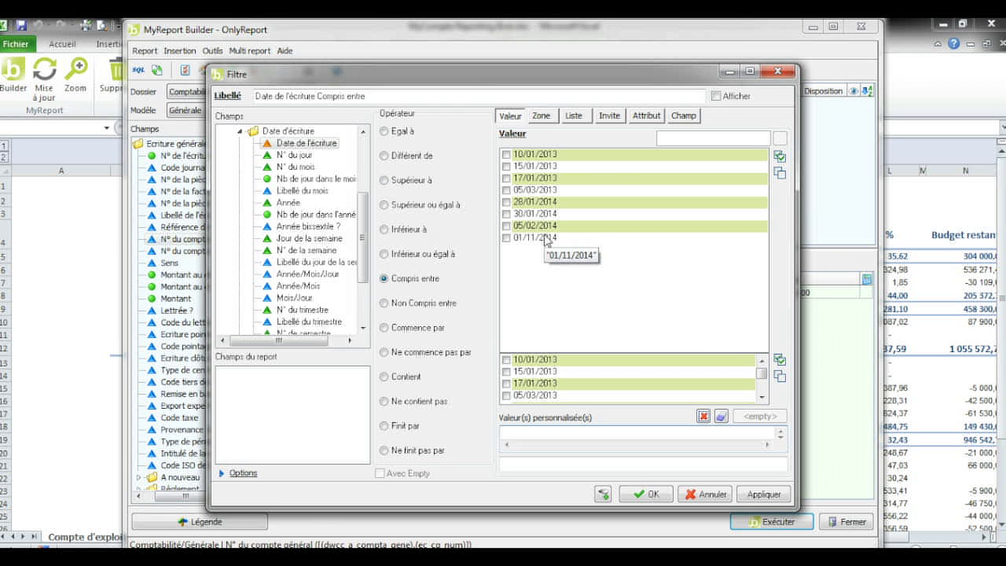
click(542, 117)
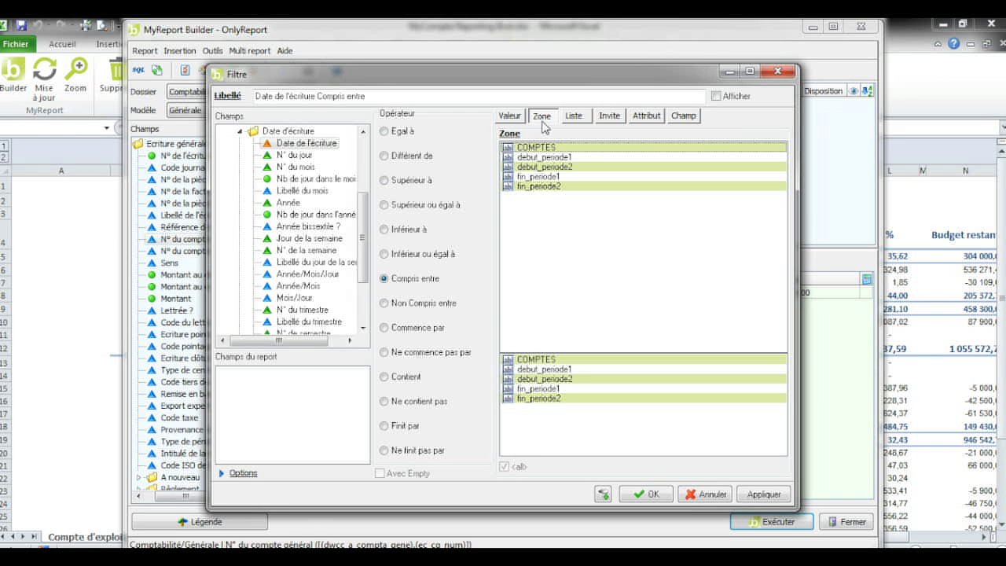
click(544, 157)
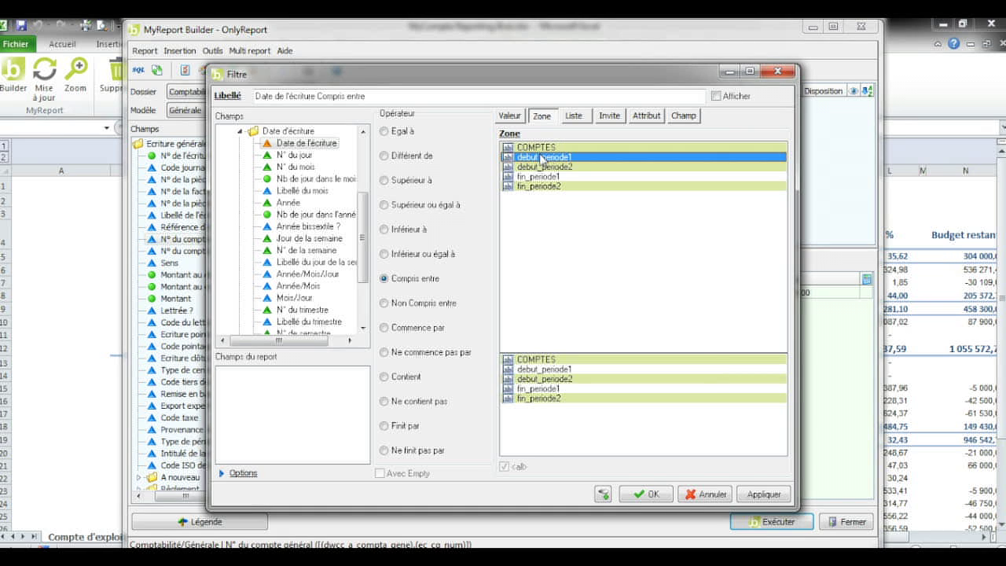
click(538, 389)
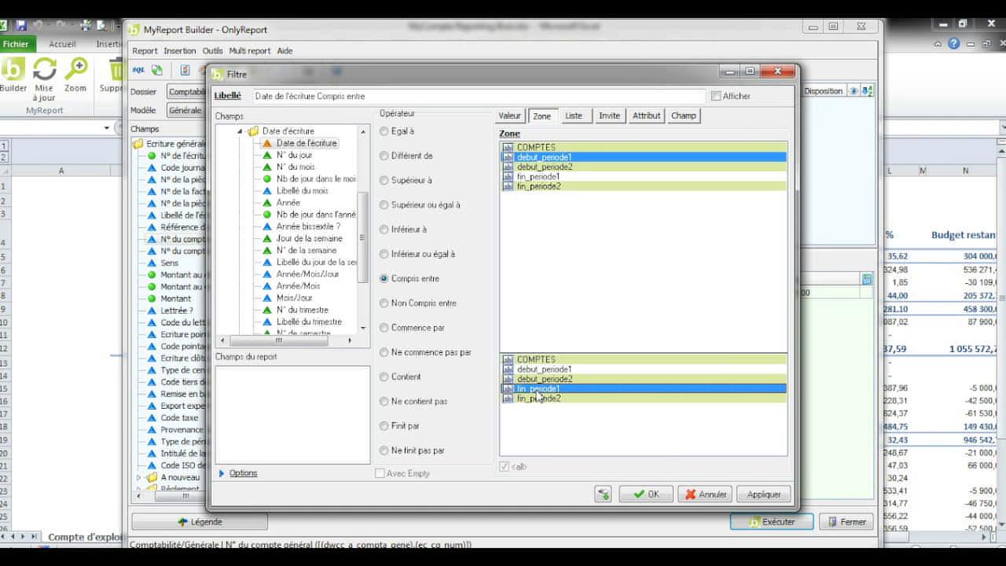
click(658, 493)
click(768, 521)
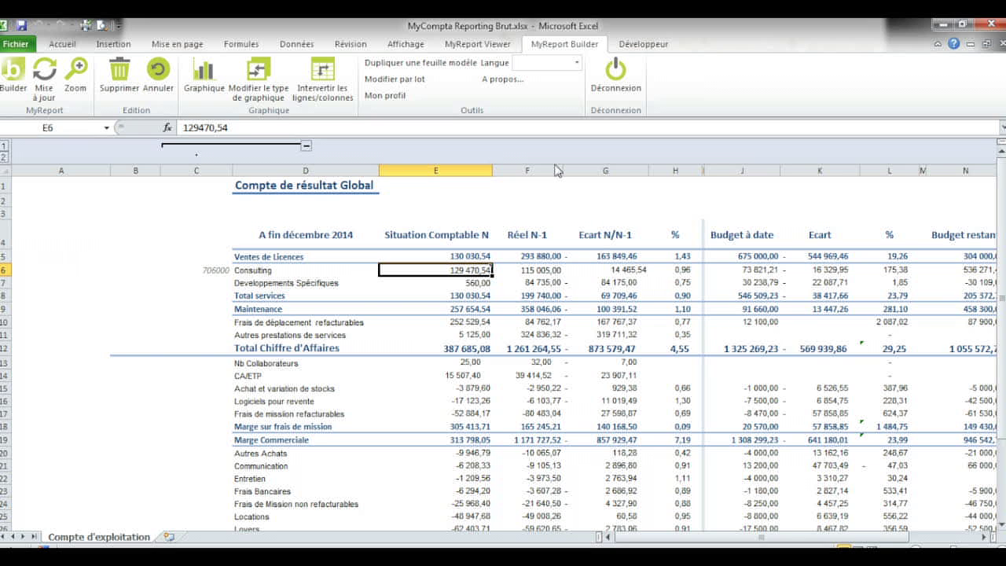
Copy the Consulting report from cell E6 into the Réel N-1 cell F6
key(ctrl+c)
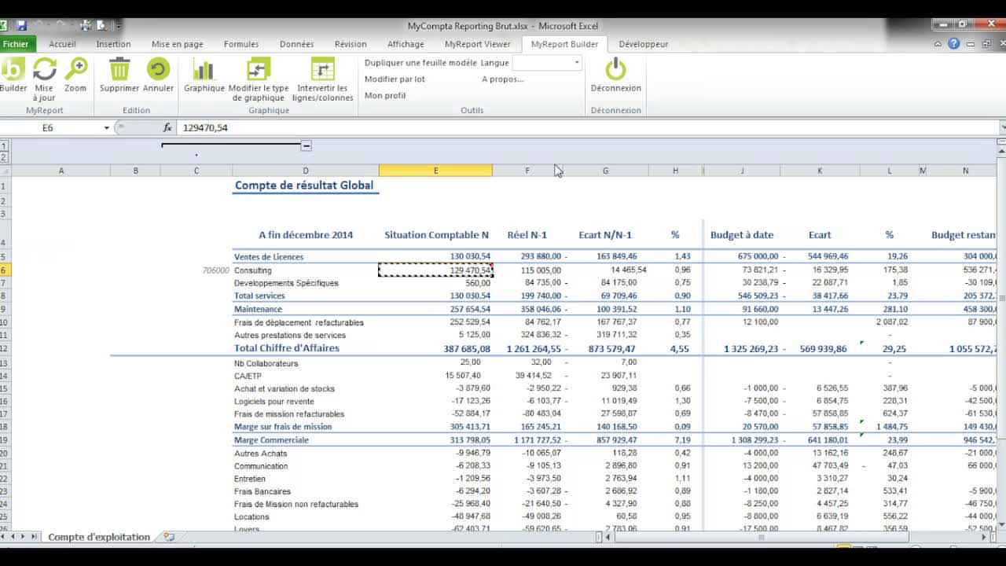
key(Right)
key(ctrl+v)
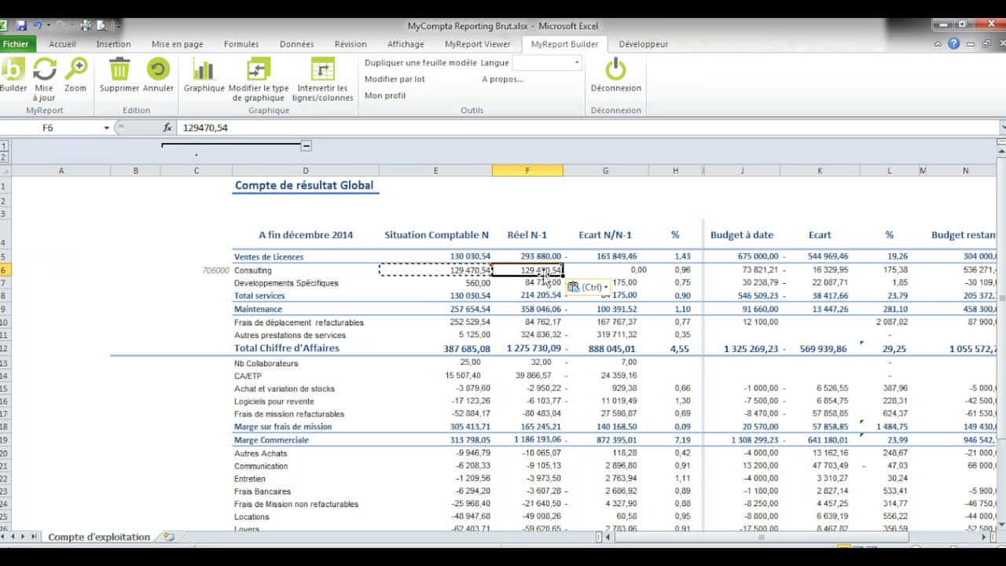
mouse_move(542, 267)
key(Escape)
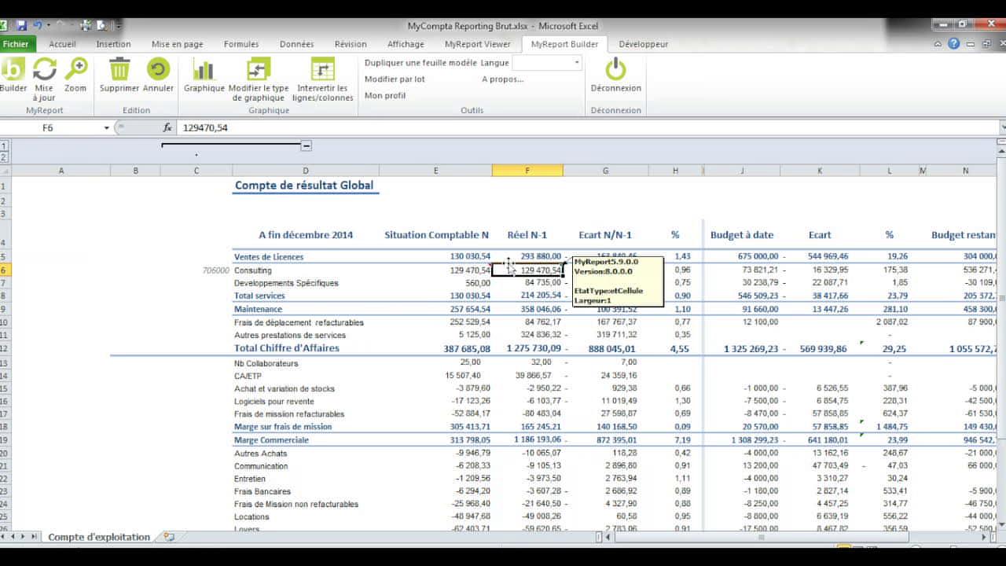
Change the F6 report's Date de l'écriture filter to between zones debut_periode2 and fin_periode2, rerun it, and update the sheet's reports
click(22, 87)
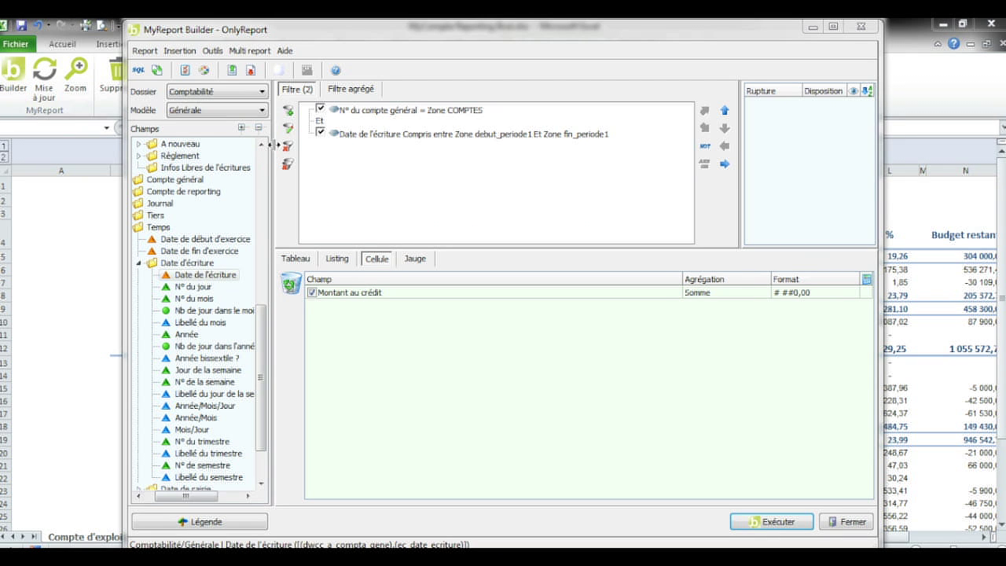
click(347, 137)
click(287, 128)
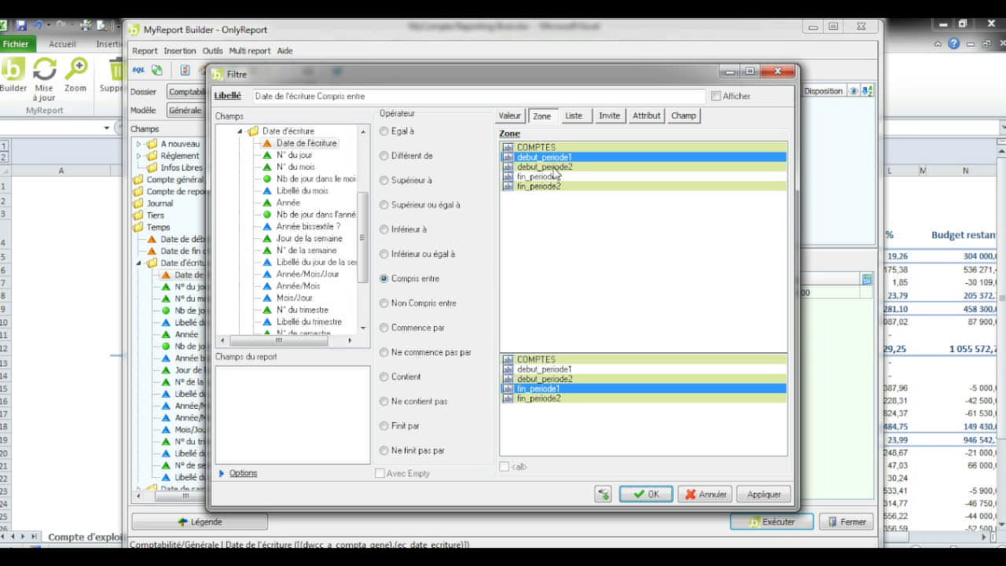
click(555, 168)
click(539, 400)
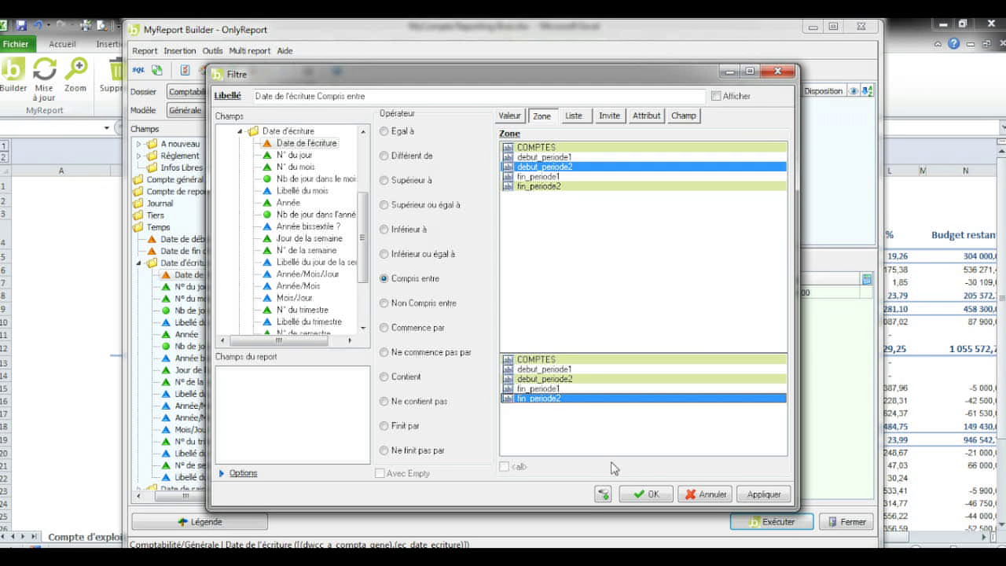
click(634, 495)
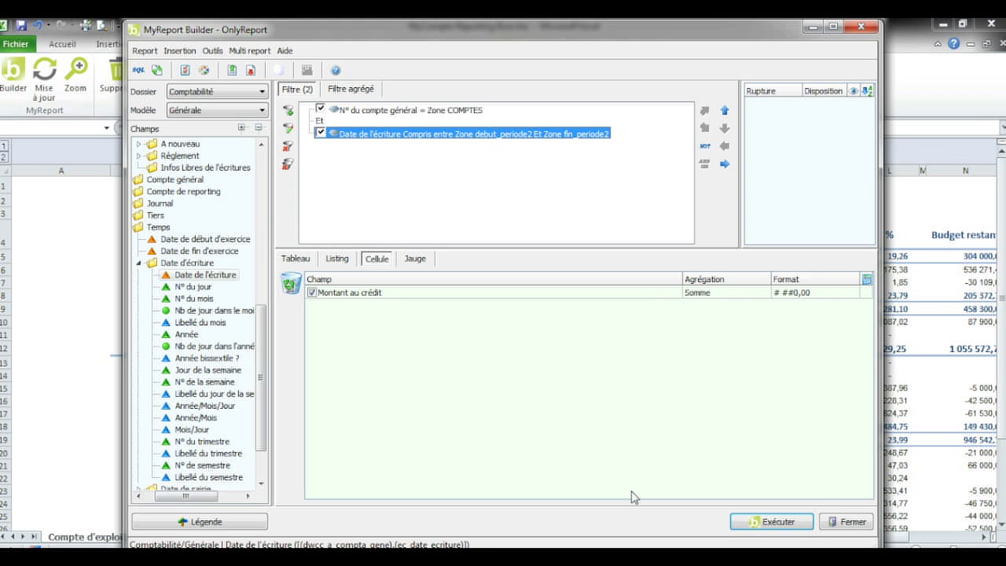
click(767, 521)
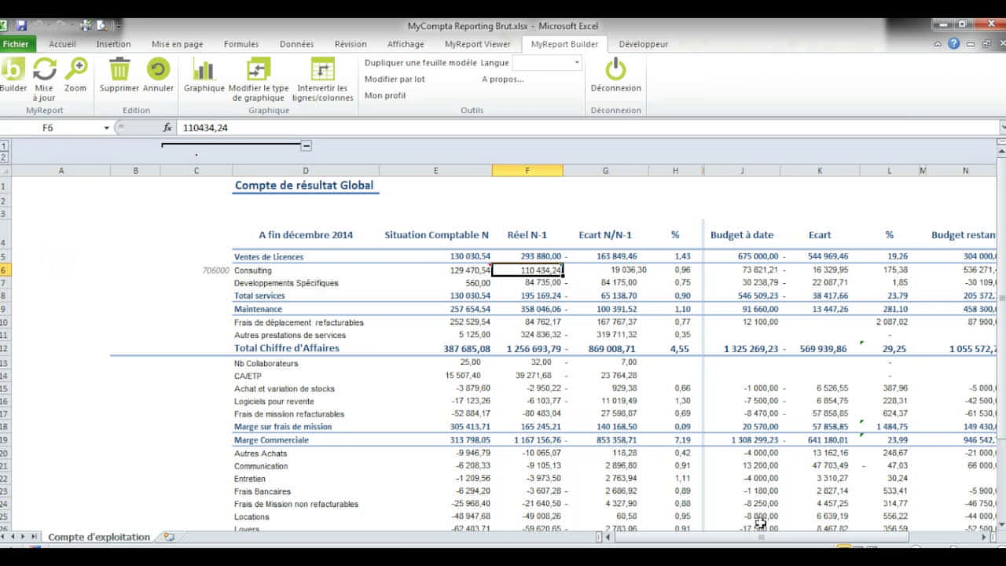
click(35, 100)
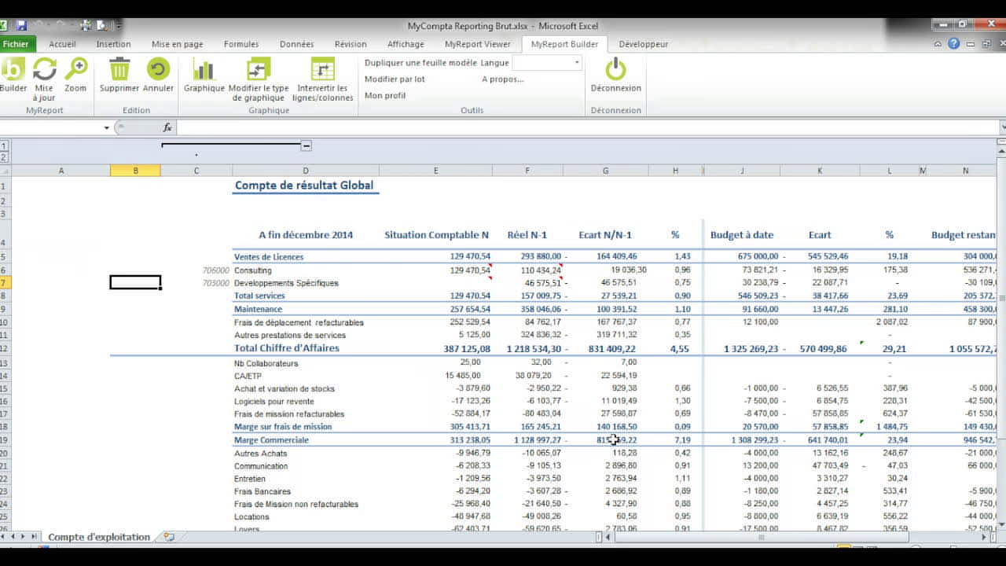
Zoom into the accounting entries behind Consulting cell E6 and add the Code journal and N° de la pièce fields
mouse_move(542, 278)
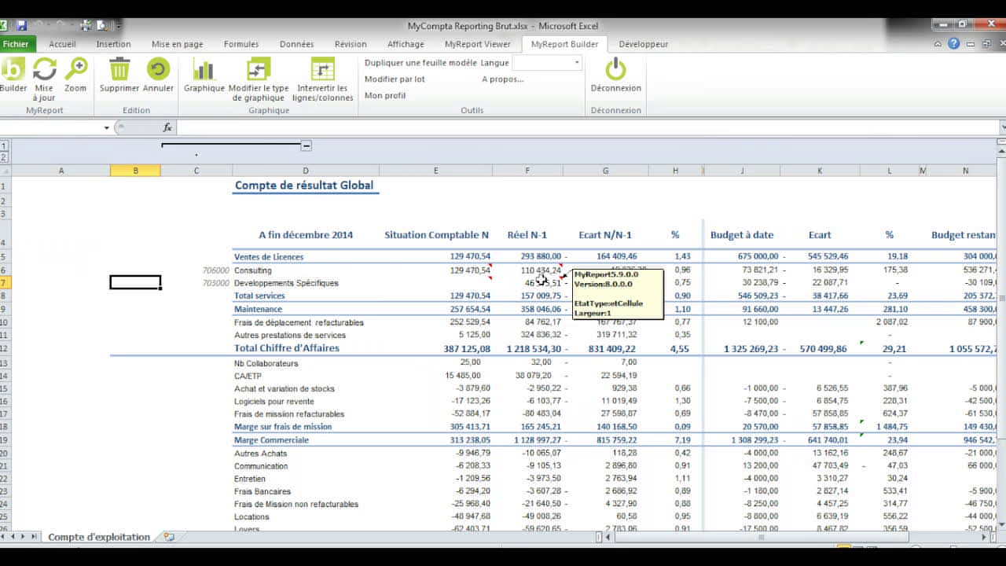
click(467, 270)
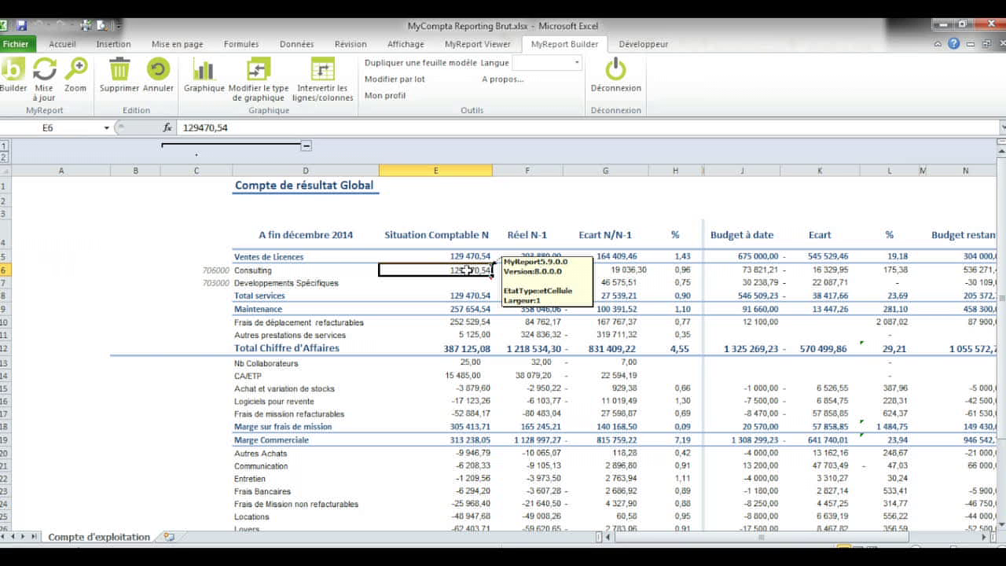
click(79, 73)
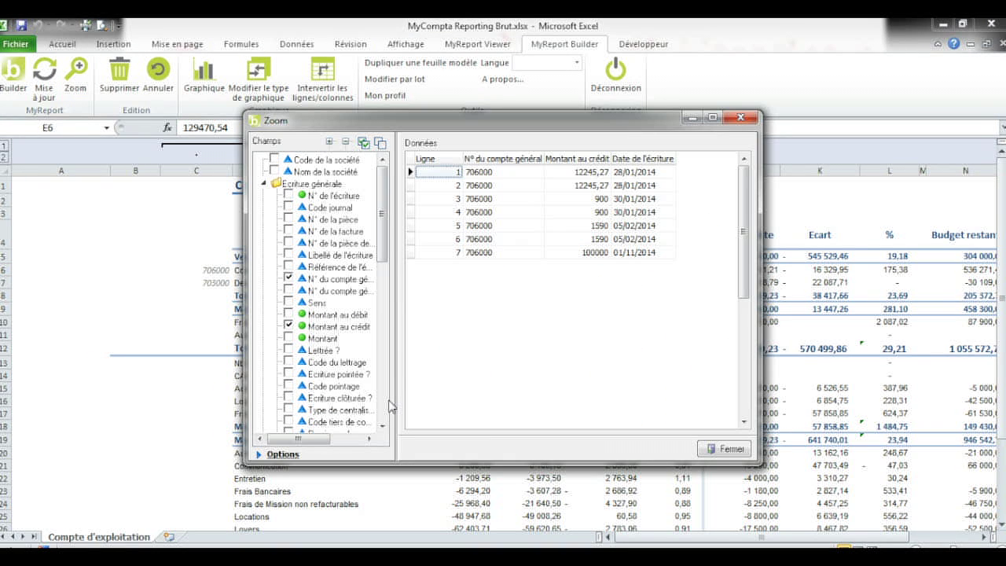
click(288, 208)
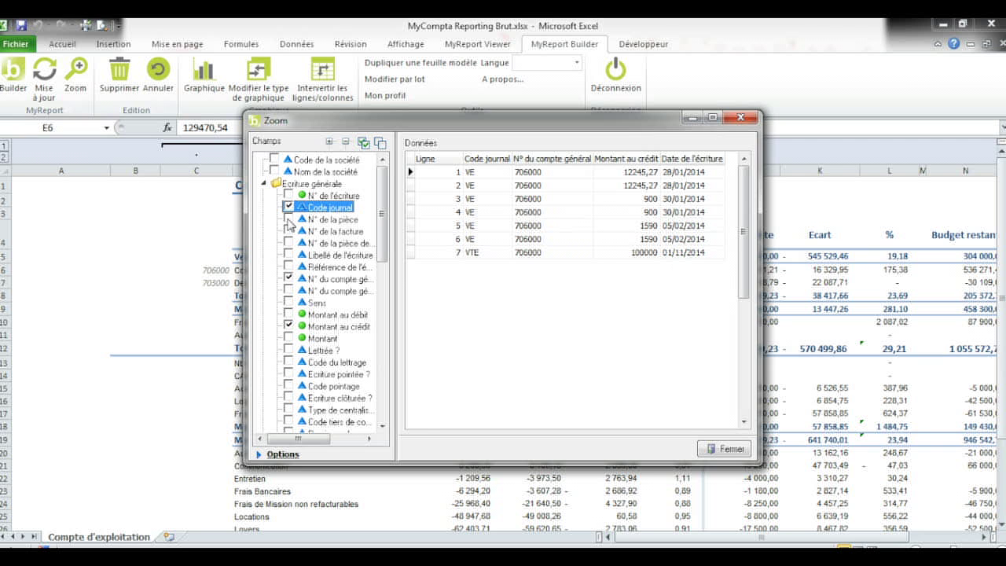
click(288, 219)
click(293, 232)
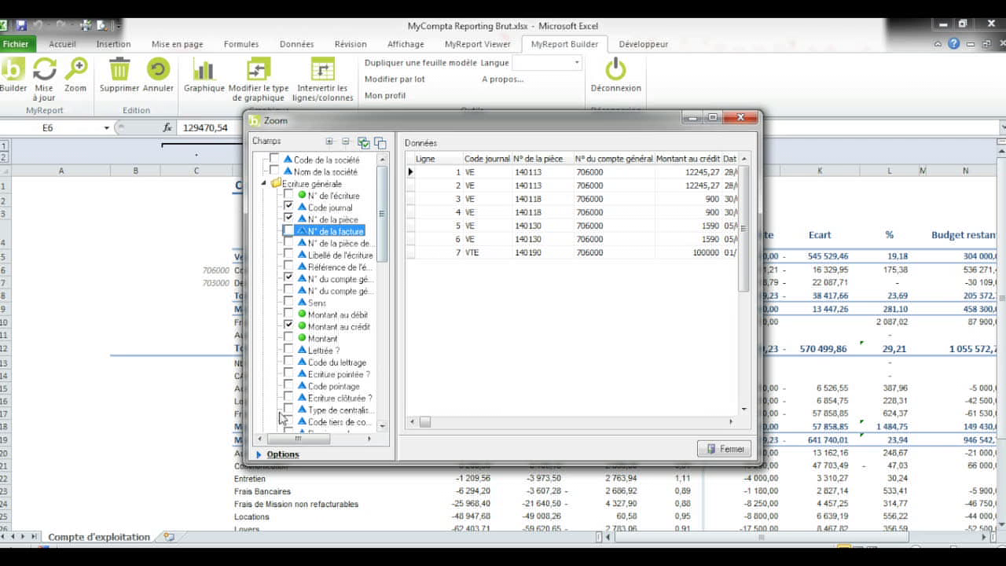
Export the zoomed entries in Excel format to a new sheet named détail
click(281, 454)
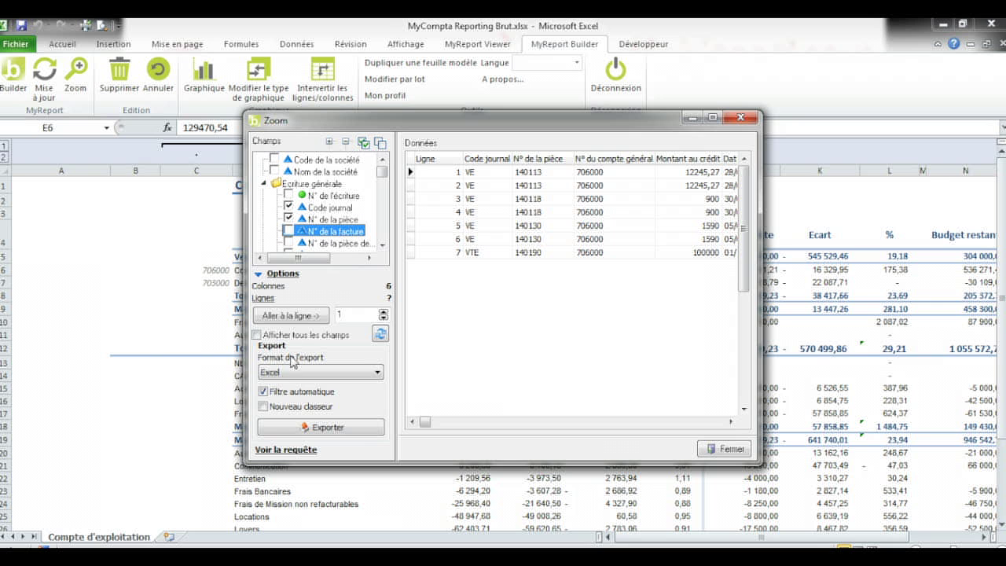
click(364, 429)
text(détail)
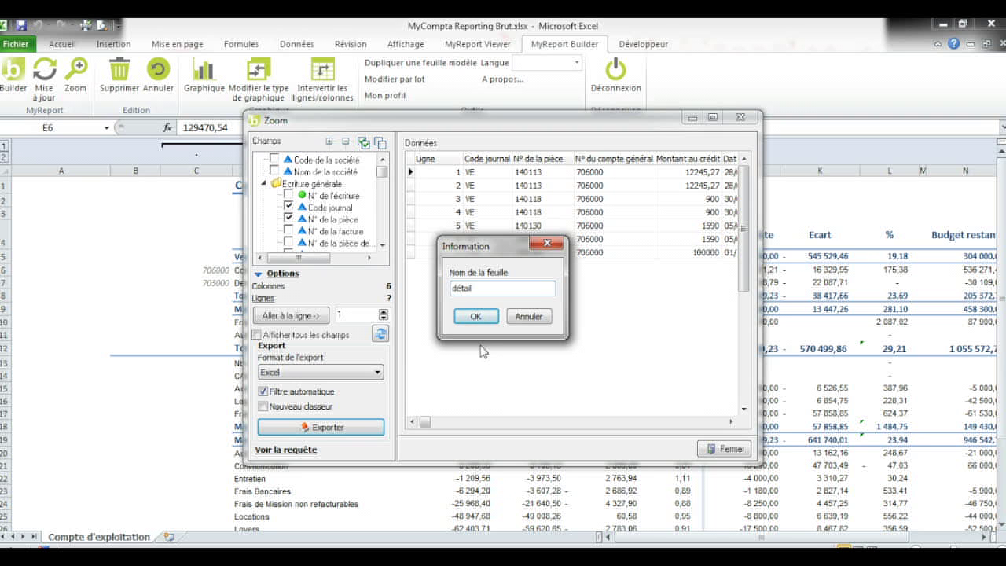
click(476, 316)
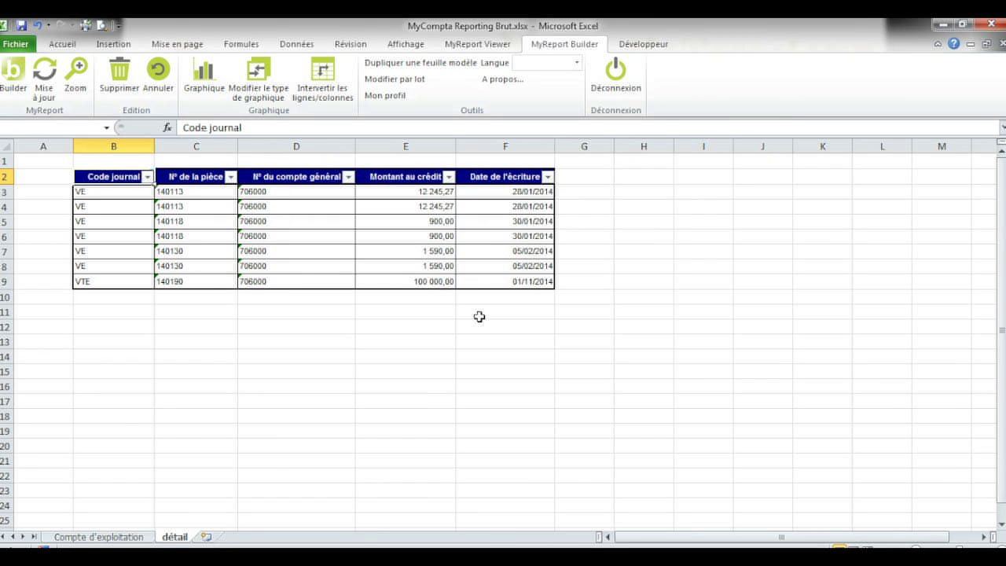
Load the détail listing's parameters into the report builder and rerun the listing
click(13, 72)
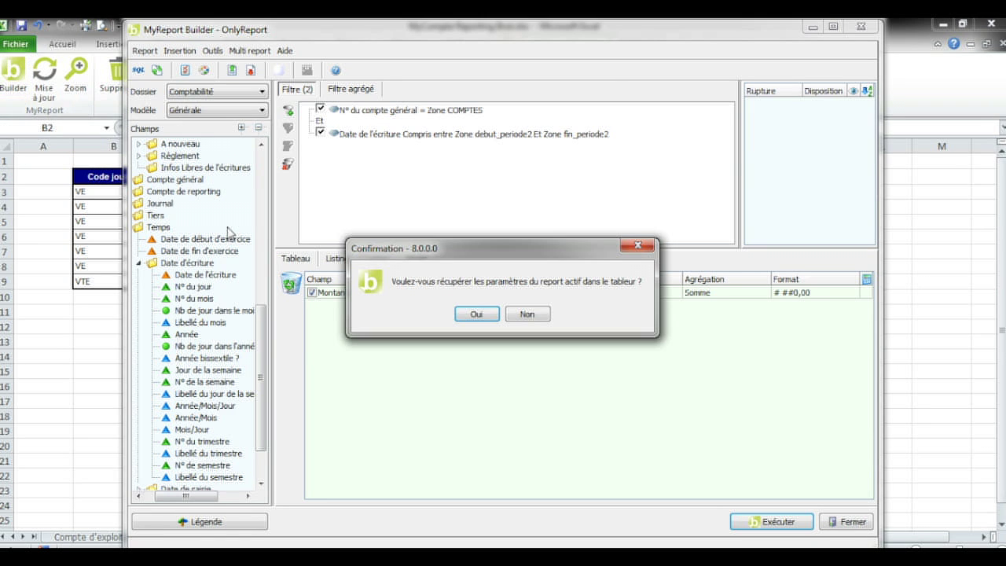
click(464, 318)
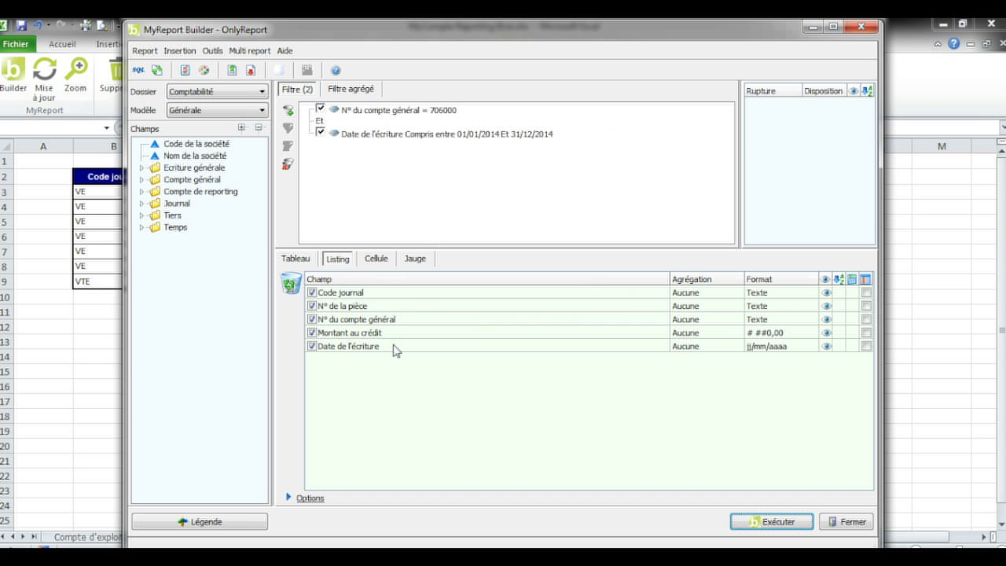
click(755, 523)
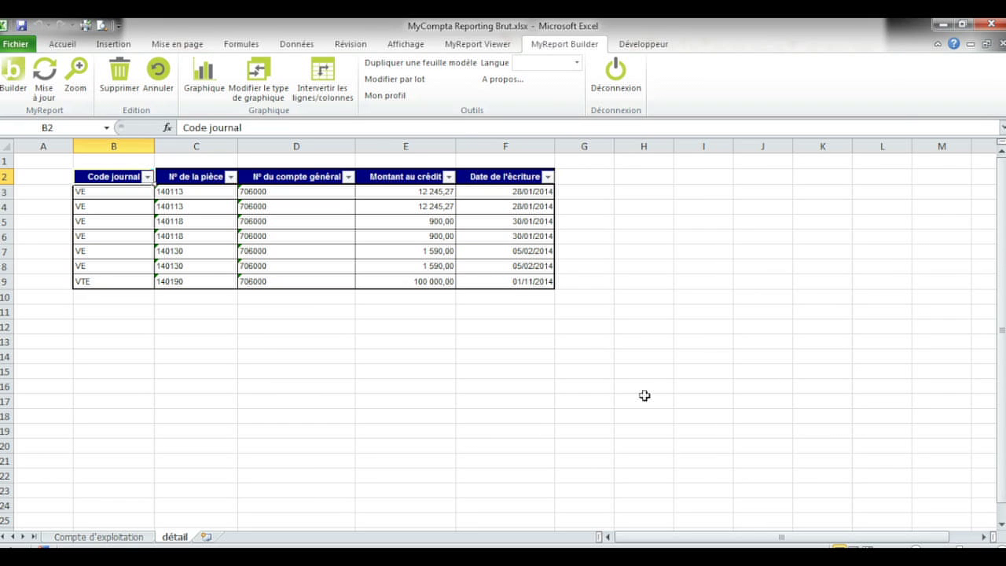
Create a pivot table from détail!$B$2:$F$9 on the existing sheet at cell H3
click(114, 44)
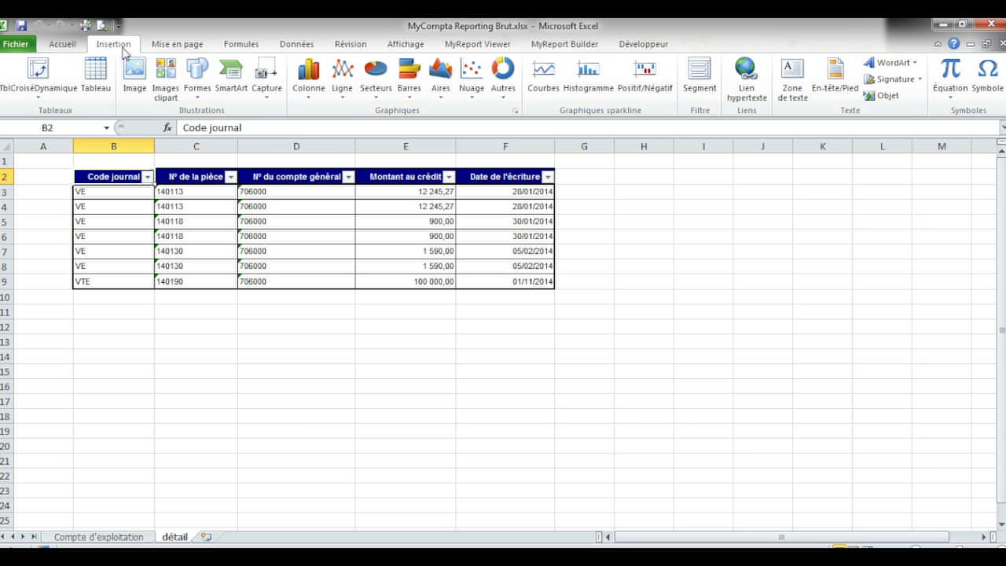
click(37, 69)
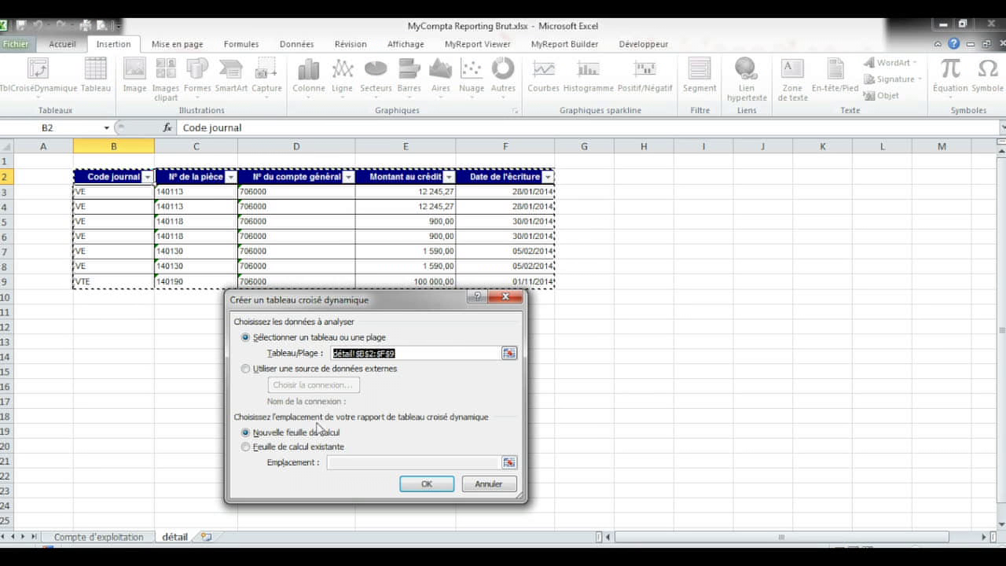
click(318, 448)
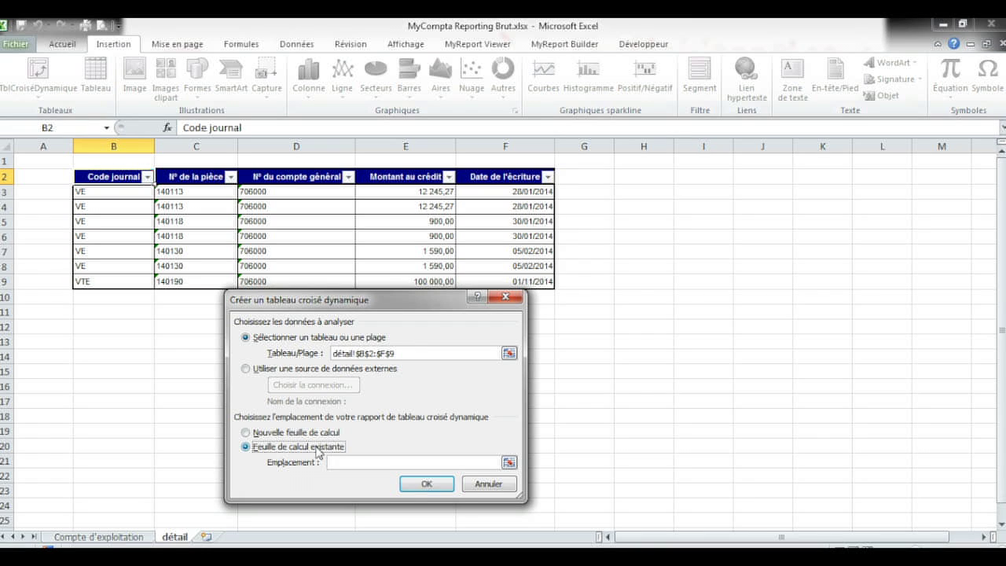
click(508, 465)
click(636, 195)
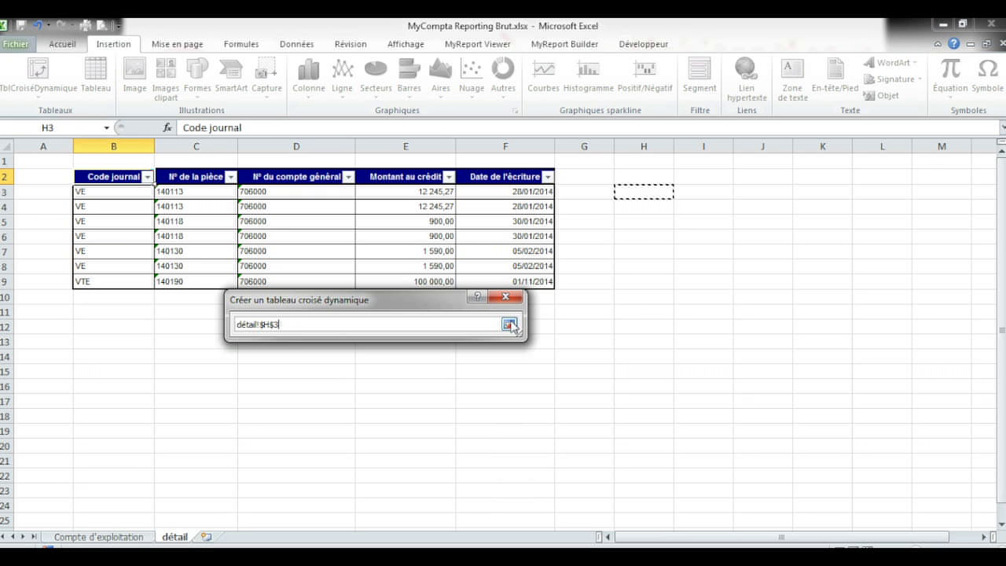
click(510, 325)
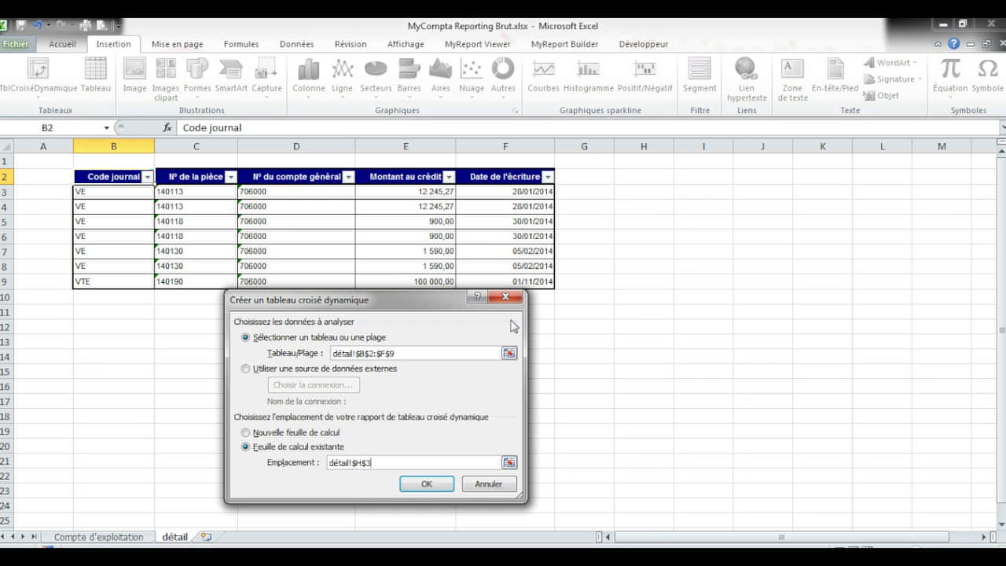
click(433, 482)
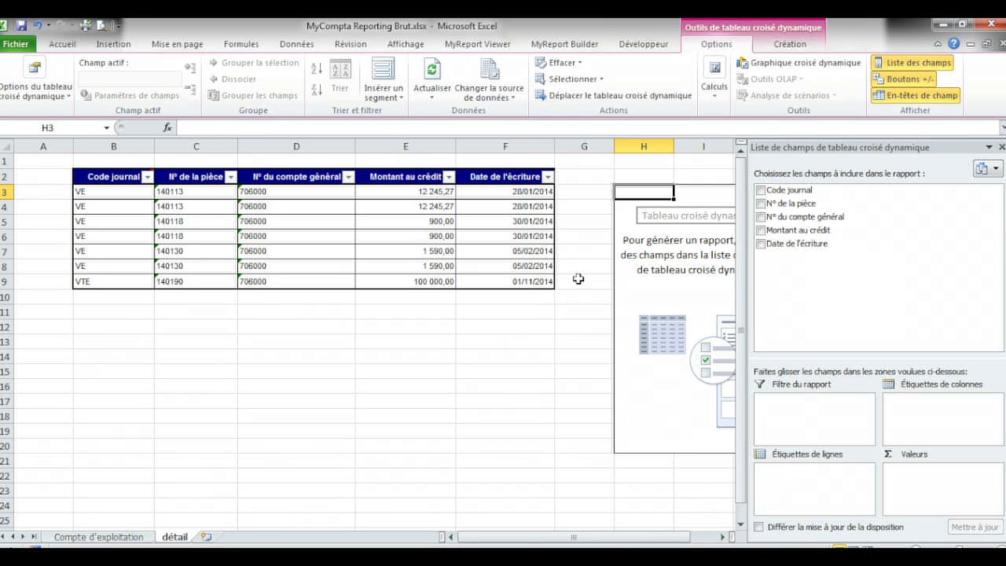
Include Code journal as row labels and Montant au crédit as values in the pivot table, and close the field list
click(762, 191)
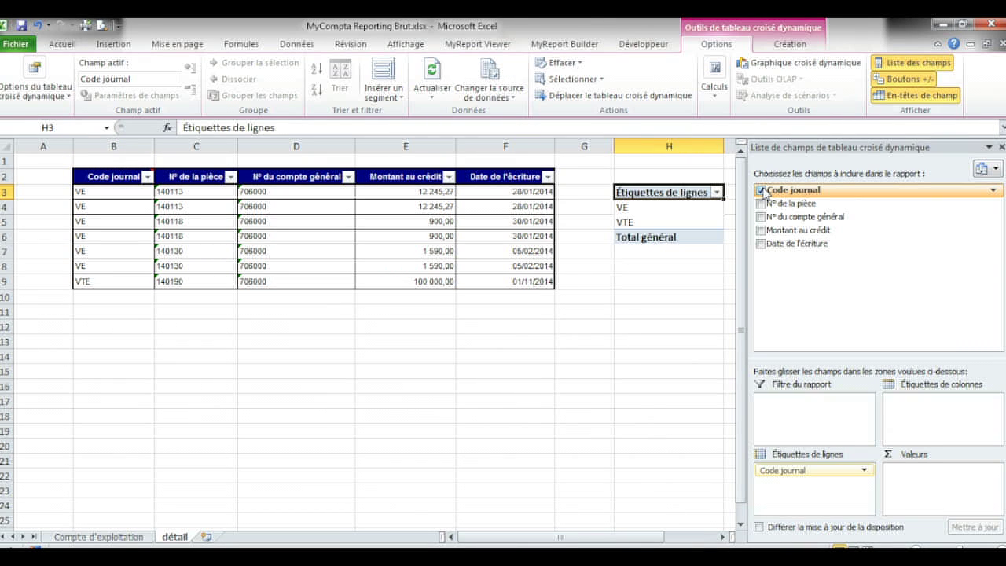
click(760, 231)
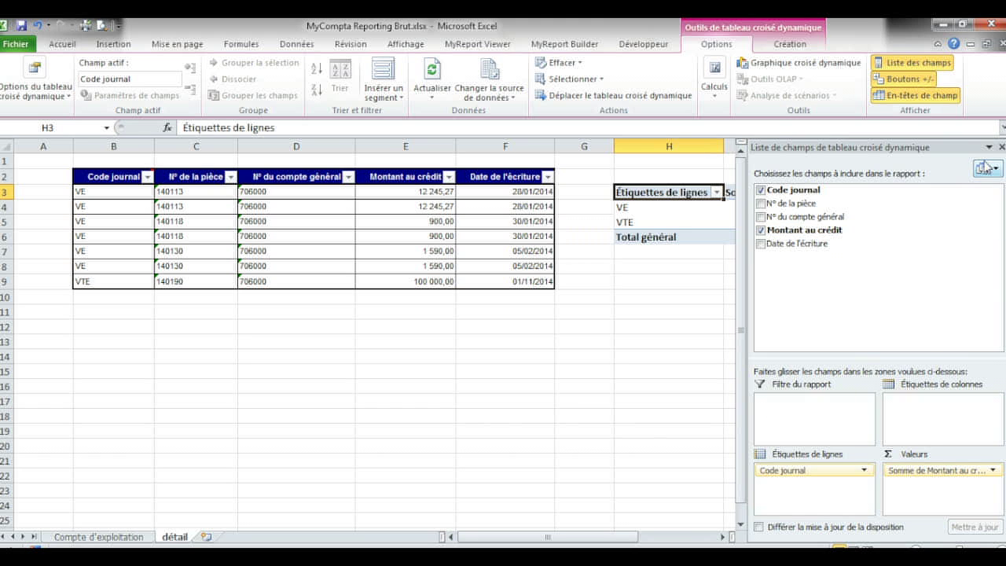
click(1002, 148)
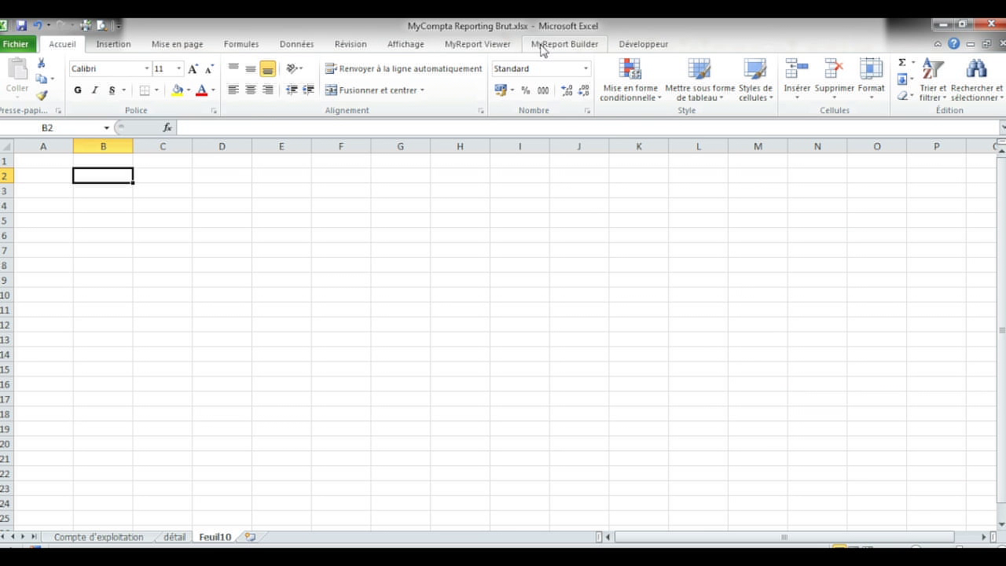
Start a Tableau report in cell B2 of Feuil10 with Montant au crédit as its indicator
click(541, 45)
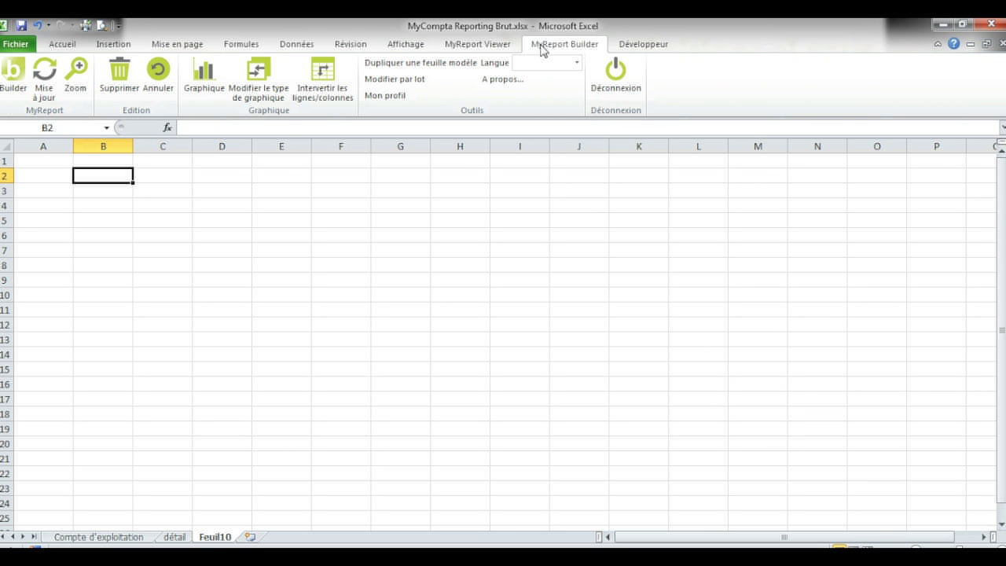
click(15, 72)
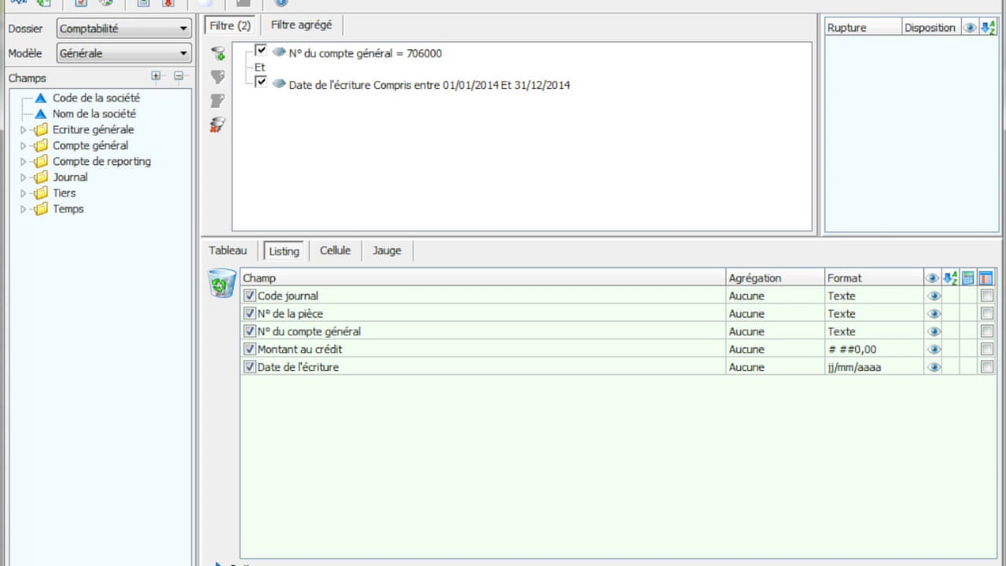
click(228, 250)
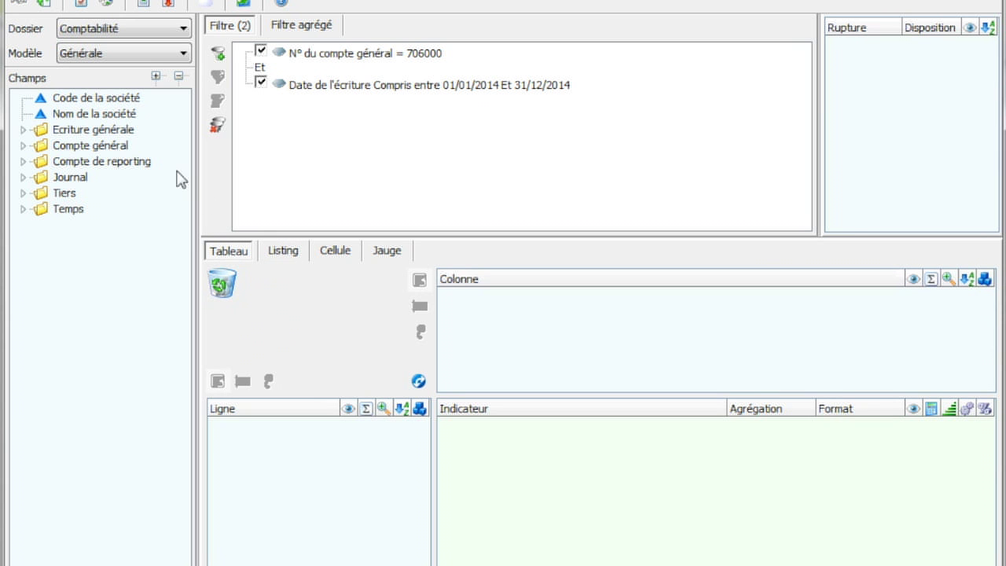
double_click(112, 131)
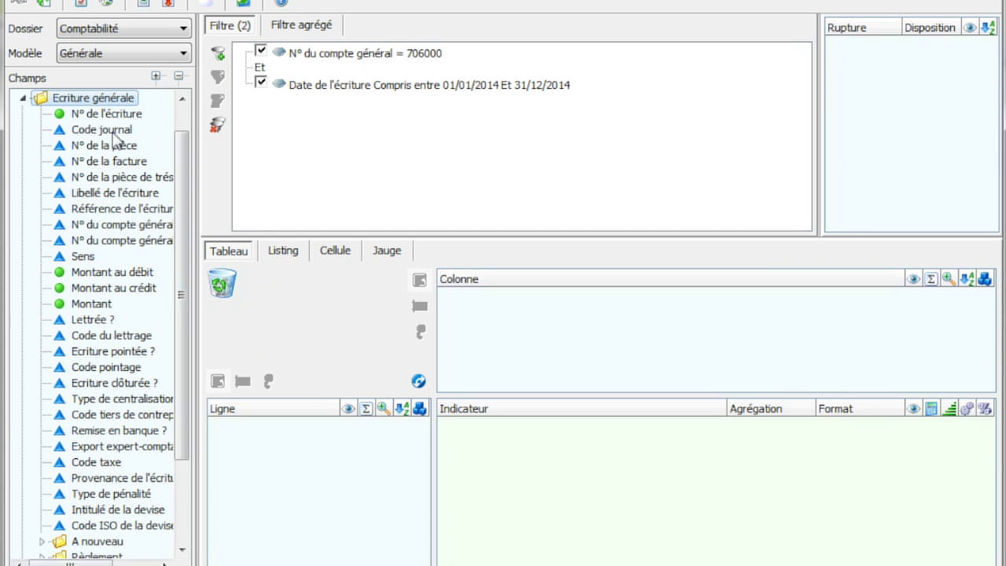
double_click(115, 289)
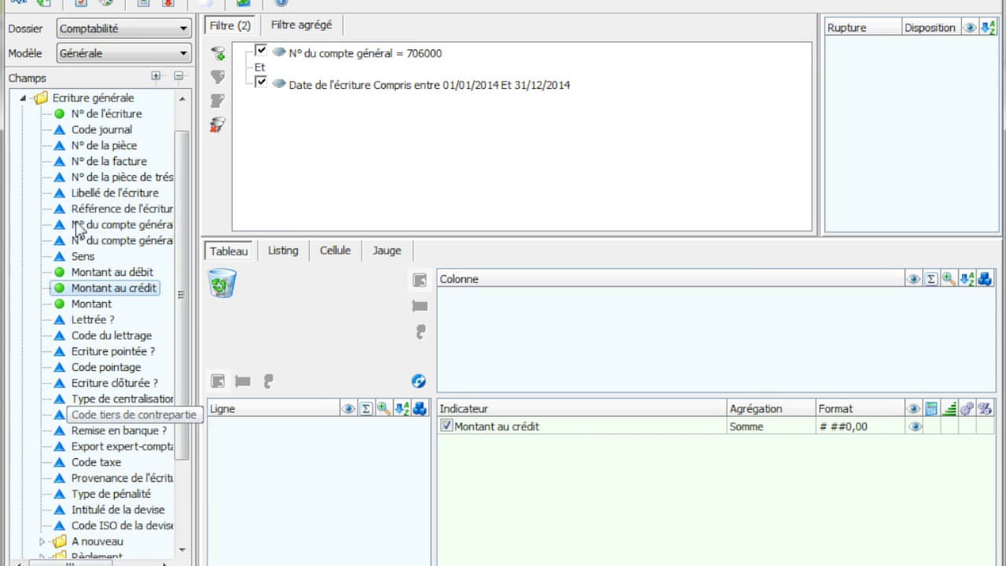
Add the Nom / Prénom du collaborateur field from the Tiers folder as the table report's row field
click(25, 100)
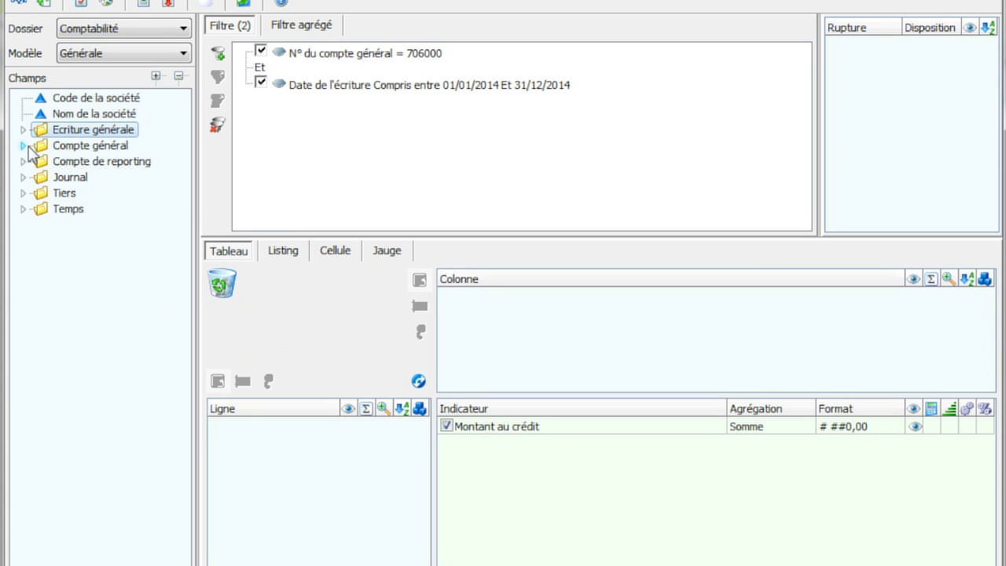
click(24, 192)
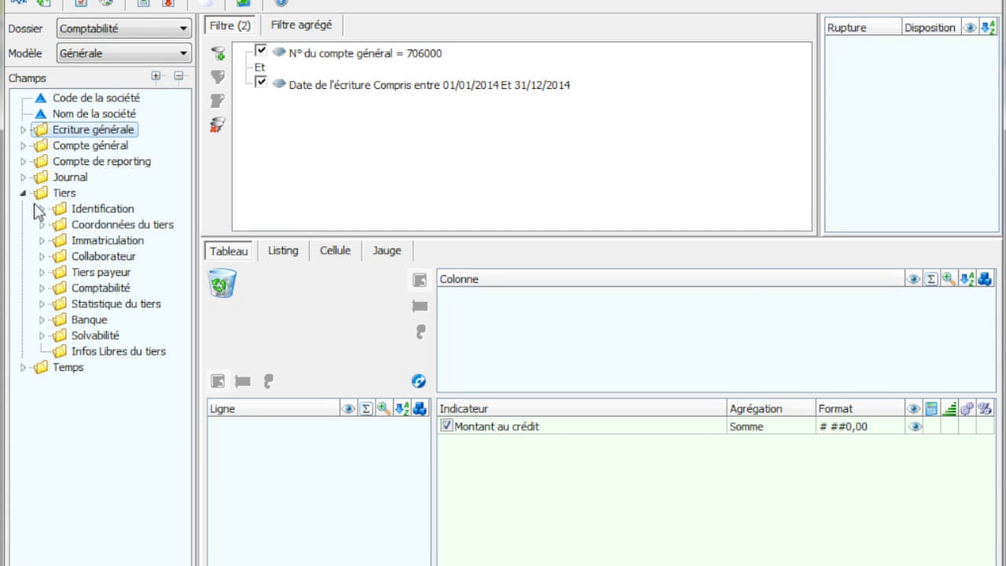
click(43, 256)
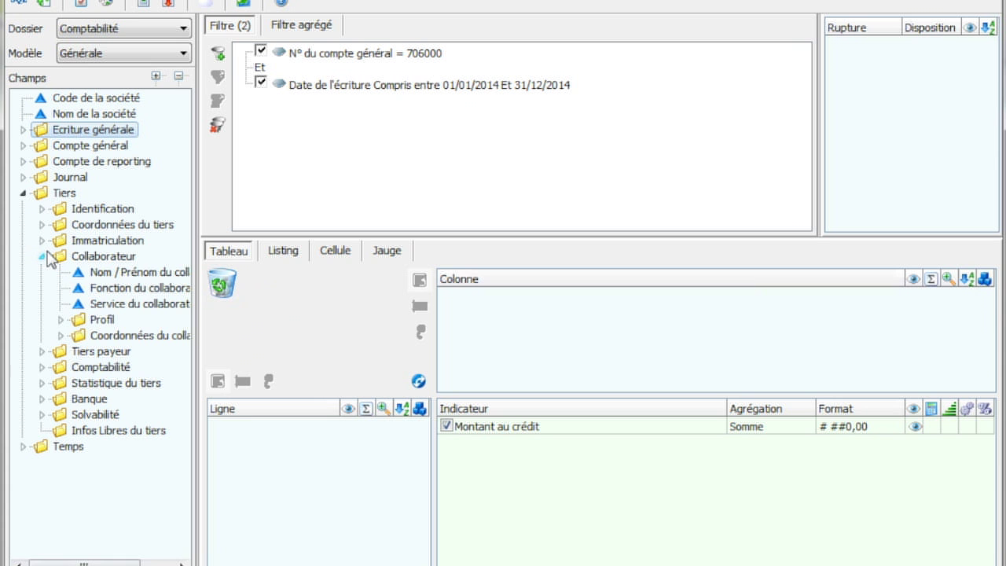
drag(103, 273, 261, 448)
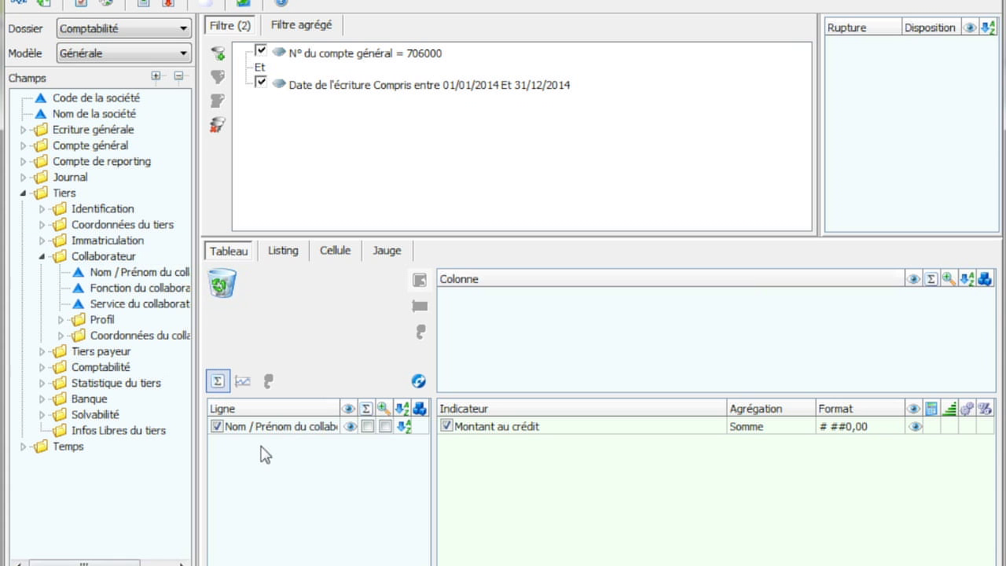
Add Année, N° du mois and Libellé du mois from the Date d'écriture folder as the table report's column fields
click(24, 446)
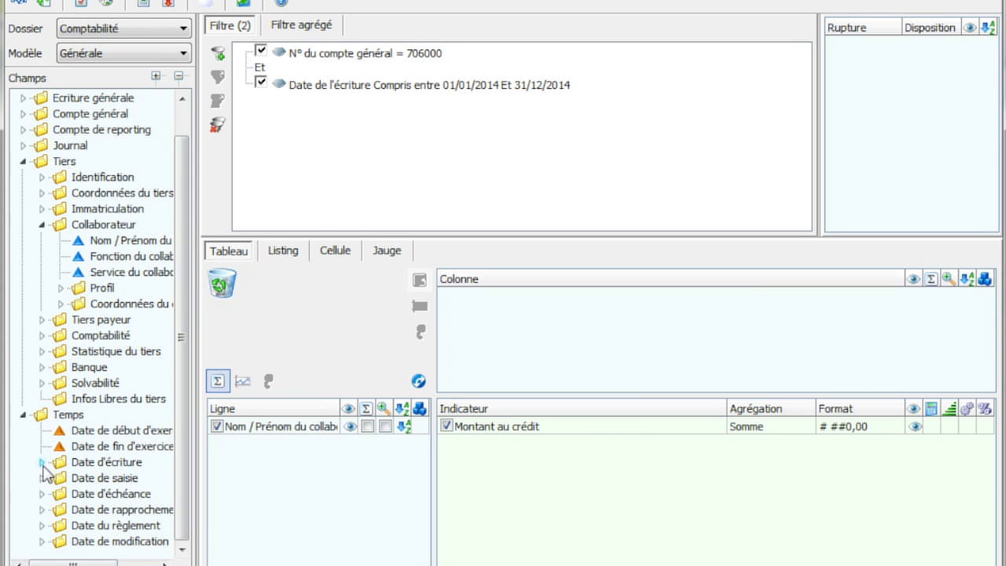
click(43, 463)
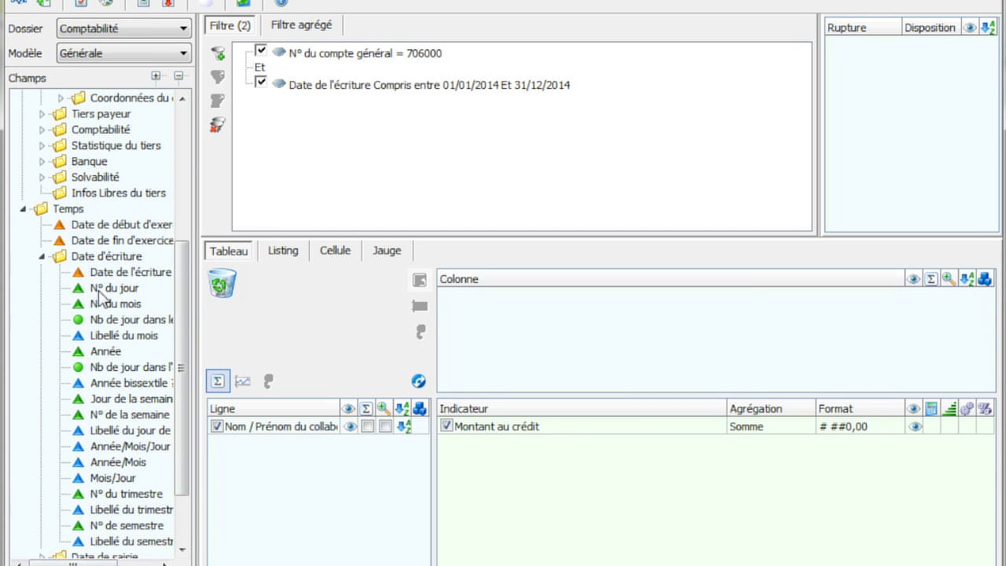
drag(101, 352, 501, 323)
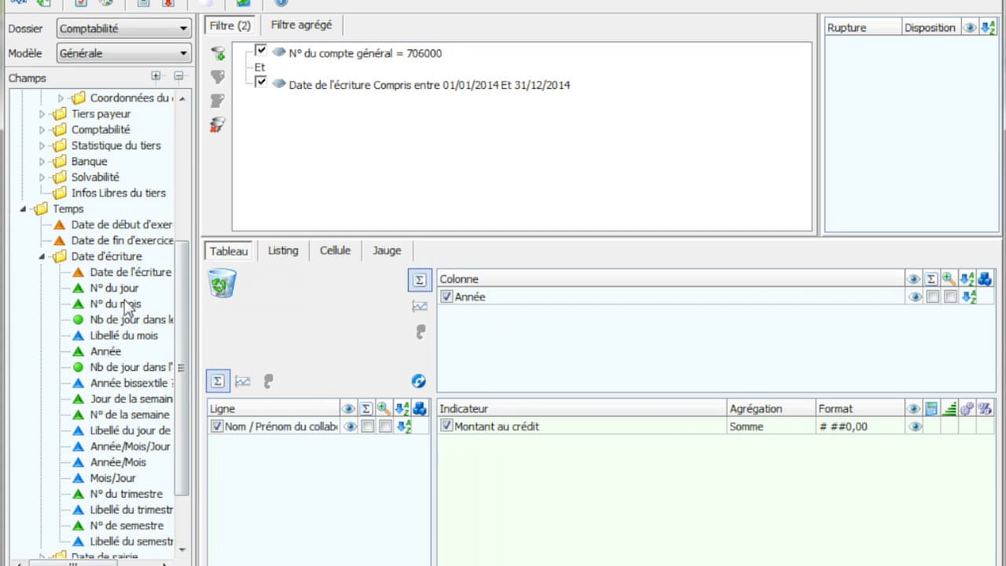
drag(122, 304, 468, 354)
drag(140, 336, 496, 348)
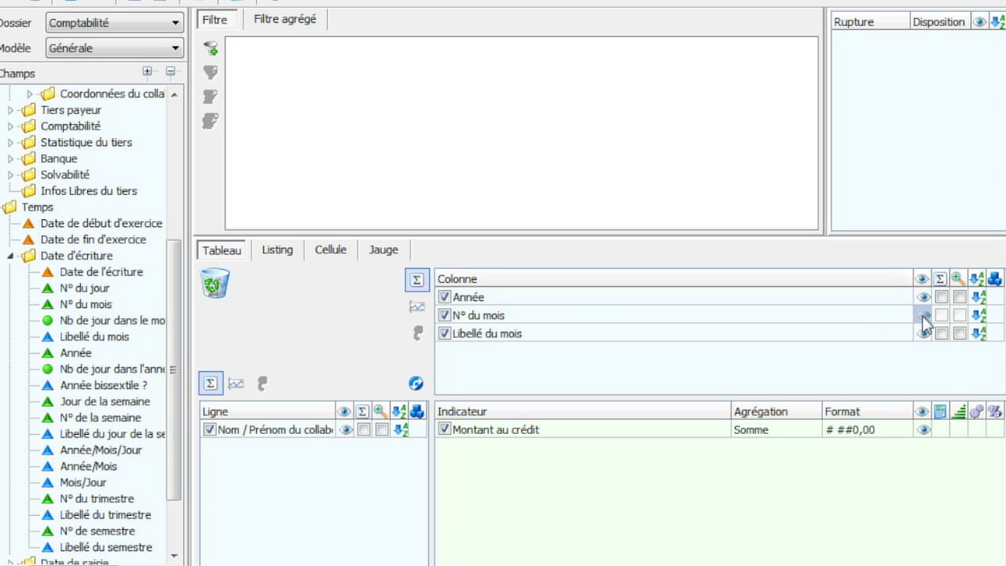
Hide the N° du mois column field, enable the subtotal for Année, and run the table report
click(924, 315)
click(941, 297)
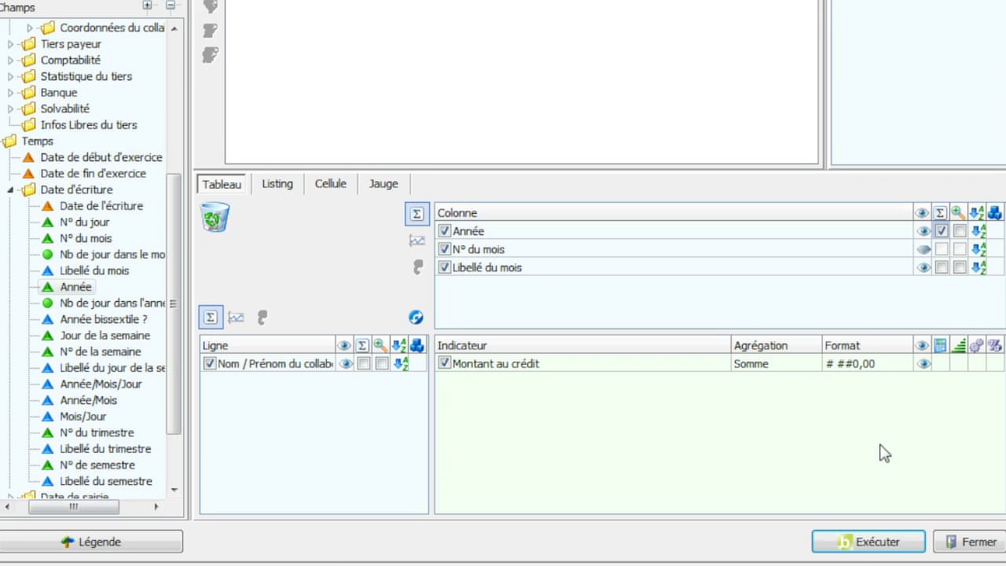
click(863, 544)
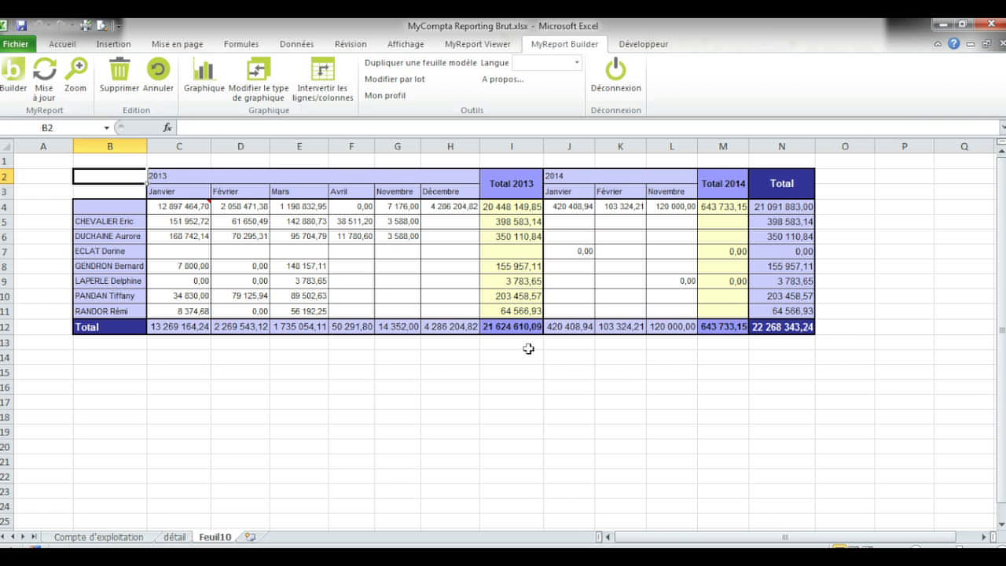
Reopen the table report and add a filter where the Année of the Date d'écriture equals 2013
mouse_move(199, 201)
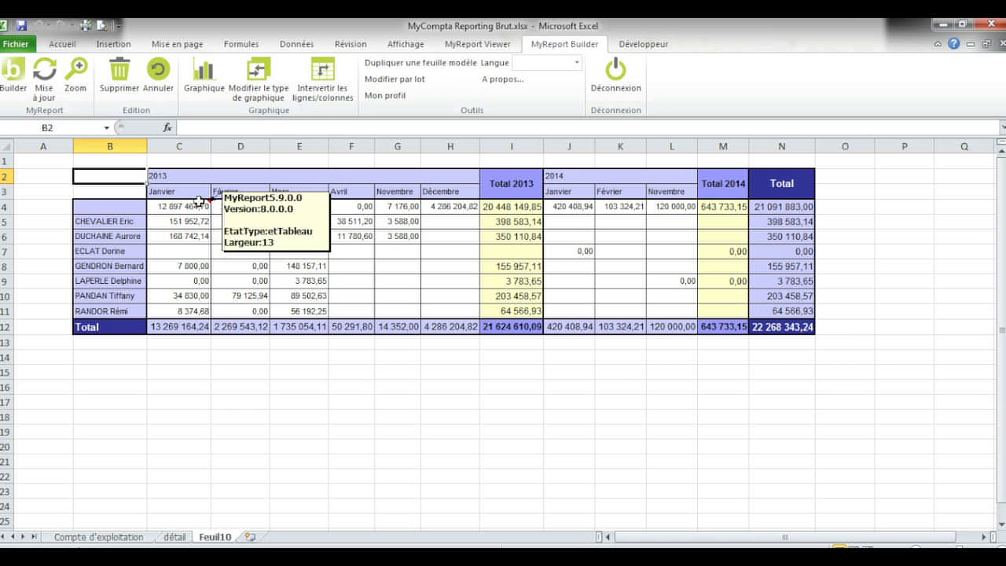
click(12, 75)
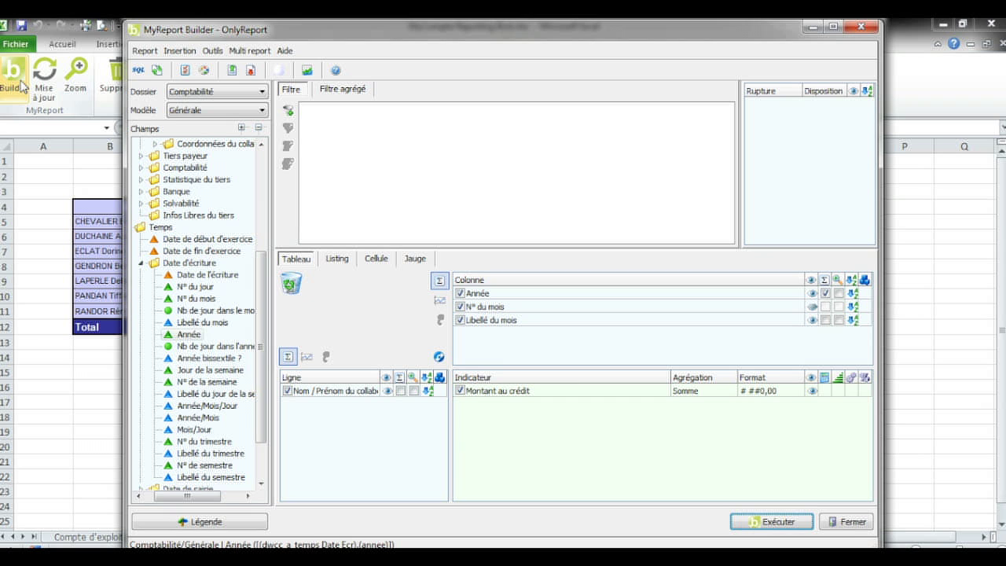
click(290, 114)
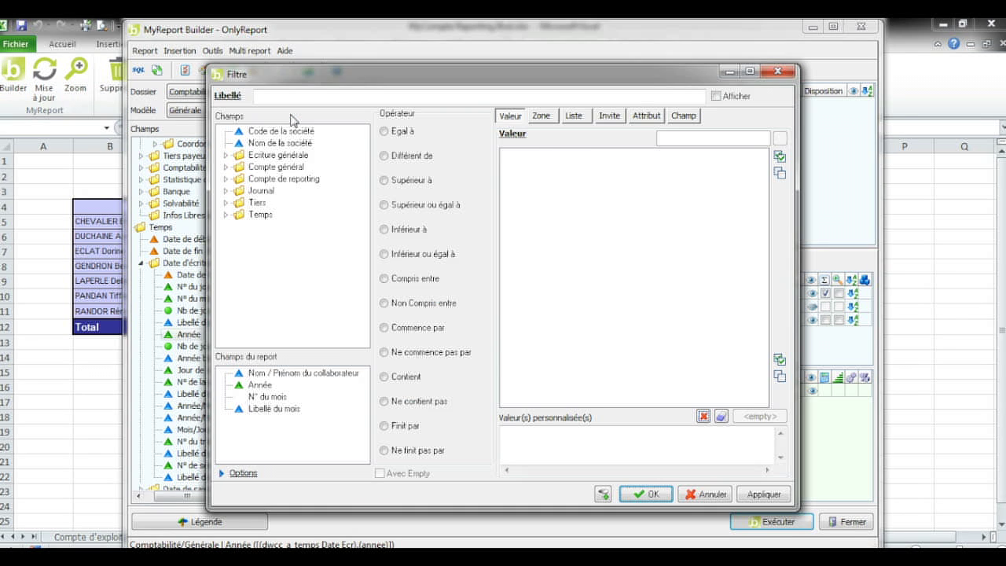
double_click(261, 217)
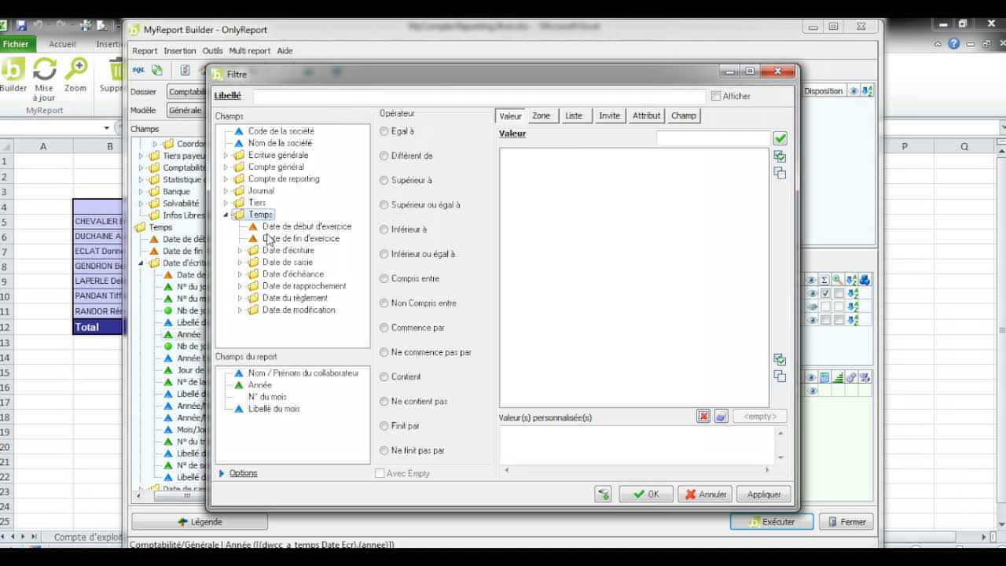
double_click(272, 253)
click(288, 202)
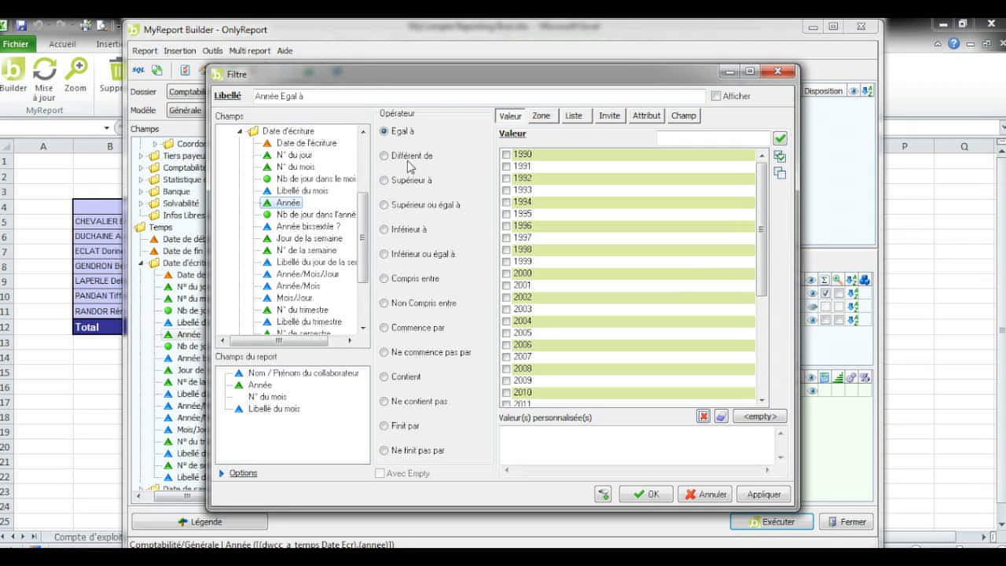
click(761, 401)
click(761, 400)
click(761, 401)
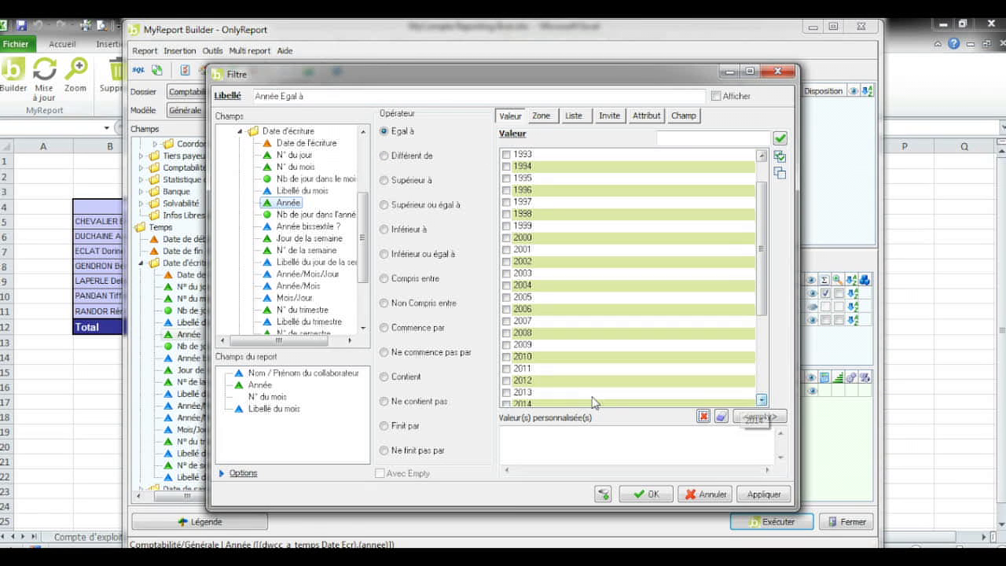
click(507, 394)
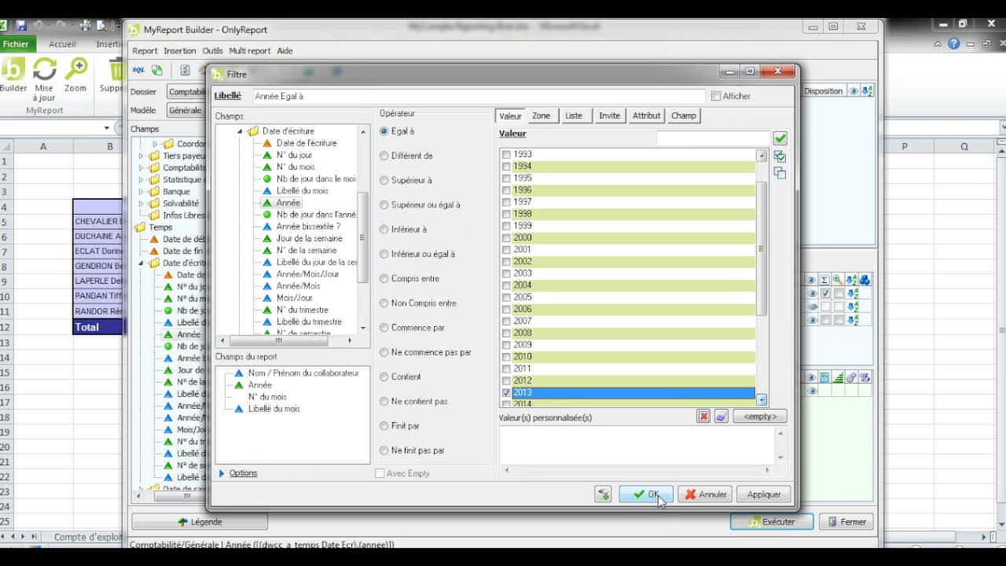
click(654, 495)
Turn off the subtotal and display of the Année column field and rerun the report
click(825, 292)
click(826, 293)
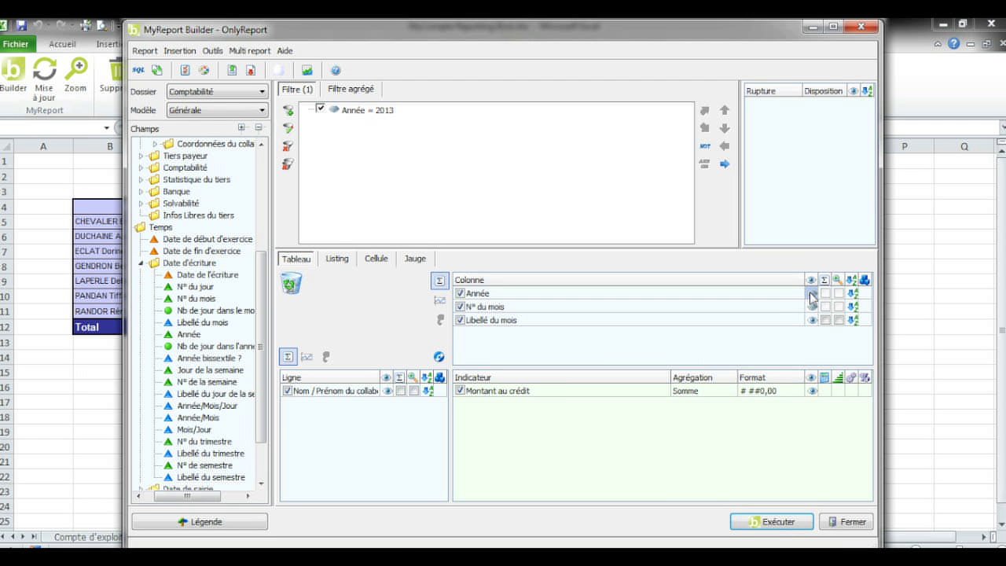
click(768, 522)
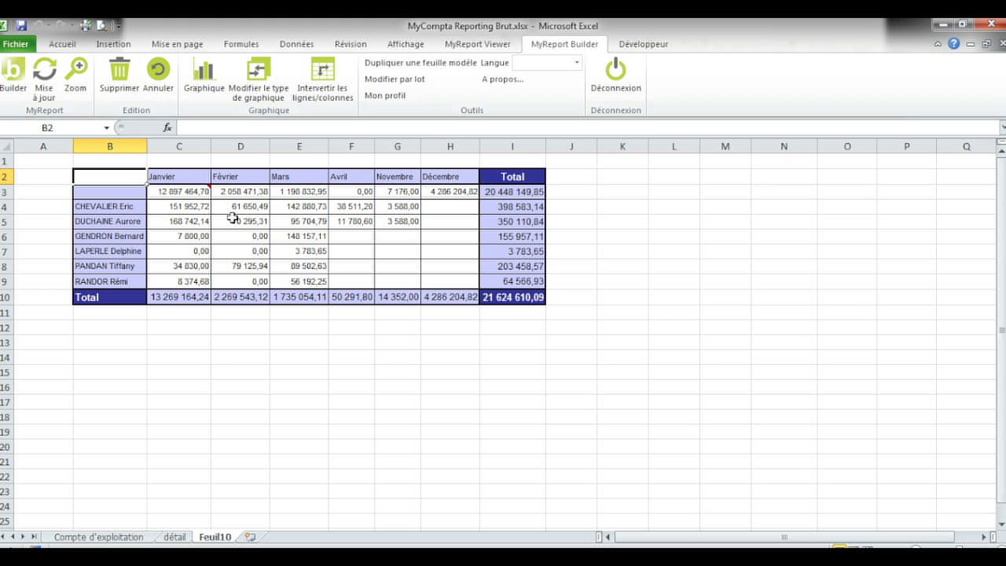
Reopen the report, duplicate the Montant au crédit indicator and label the copy Ecart
click(19, 85)
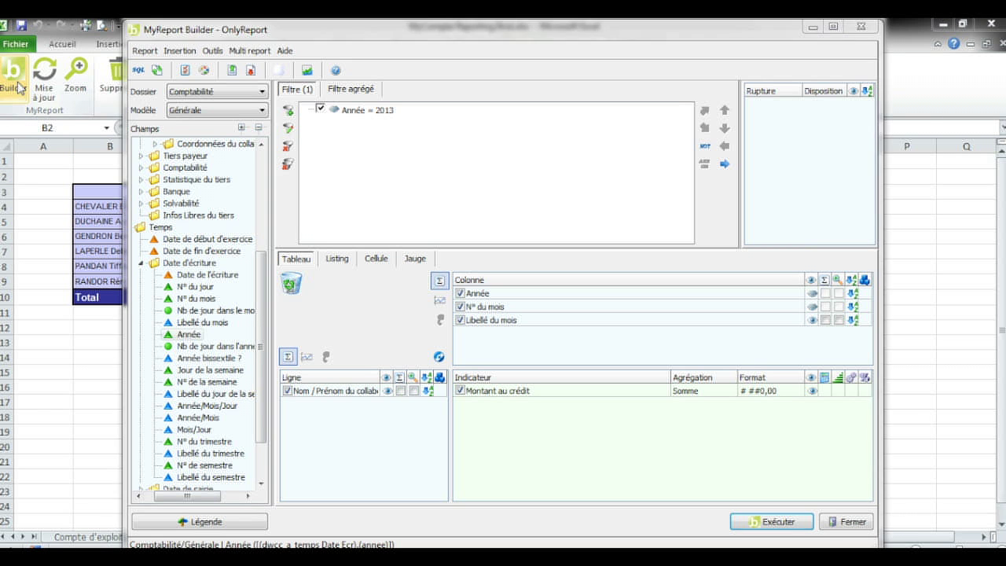
right_click(488, 392)
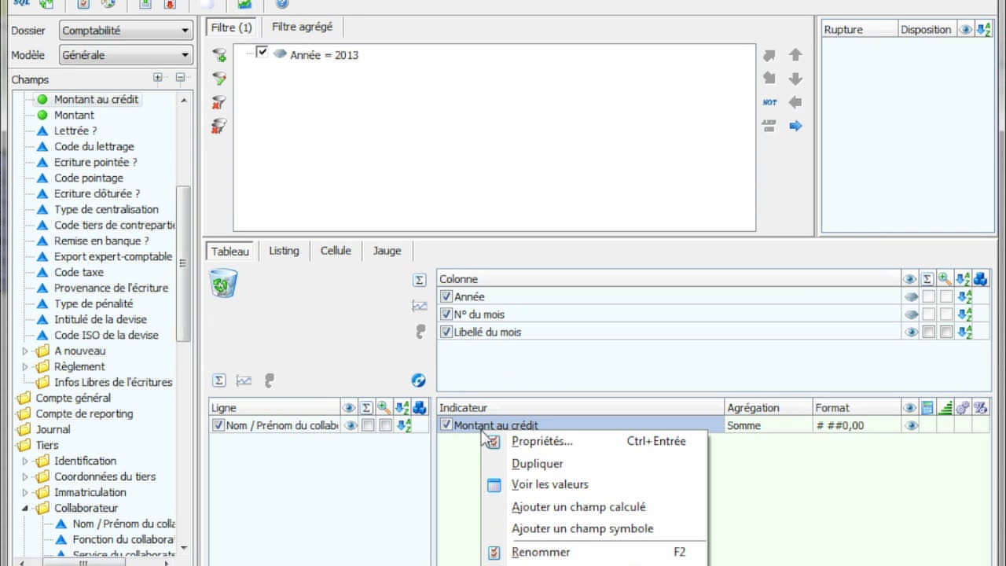
click(497, 463)
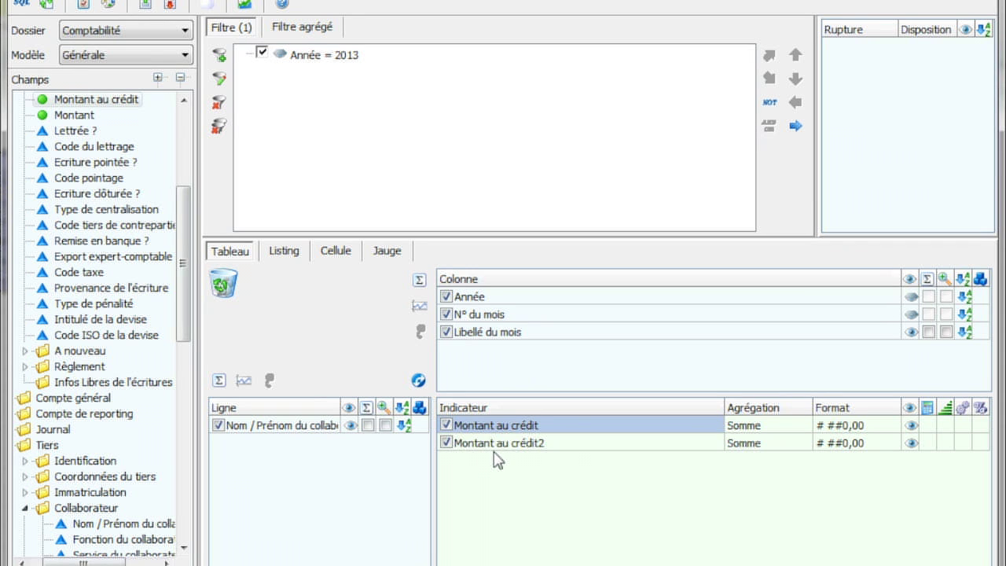
right_click(507, 444)
click(512, 453)
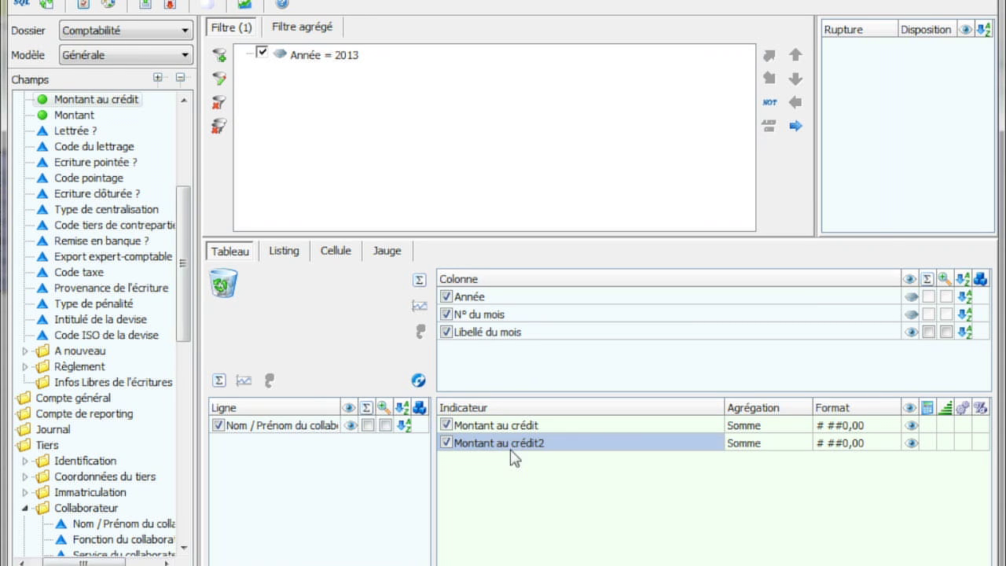
text(Ecart)
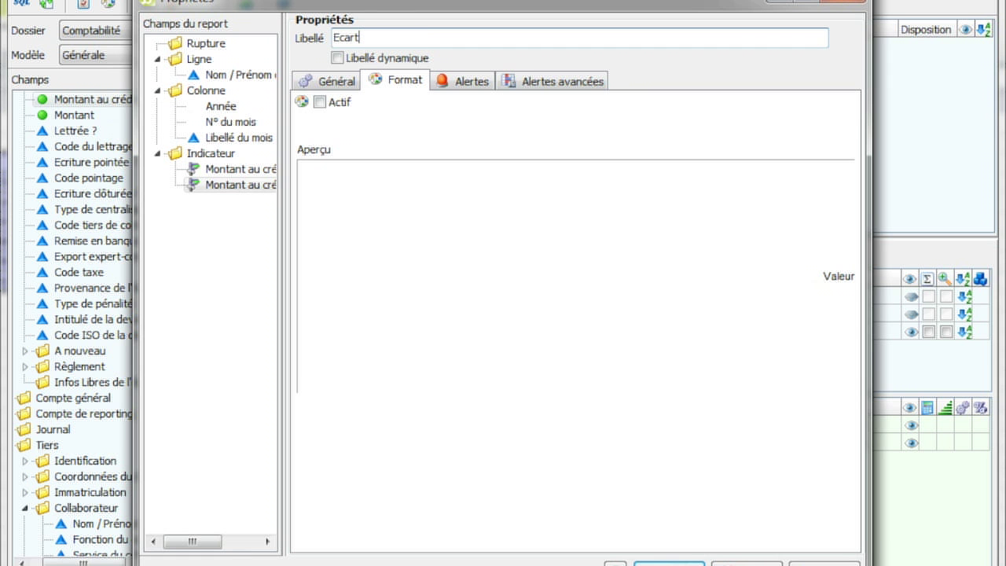
Set Ecart to Différence : Valeur - Valeur précédente for columns only, and run the report
click(349, 89)
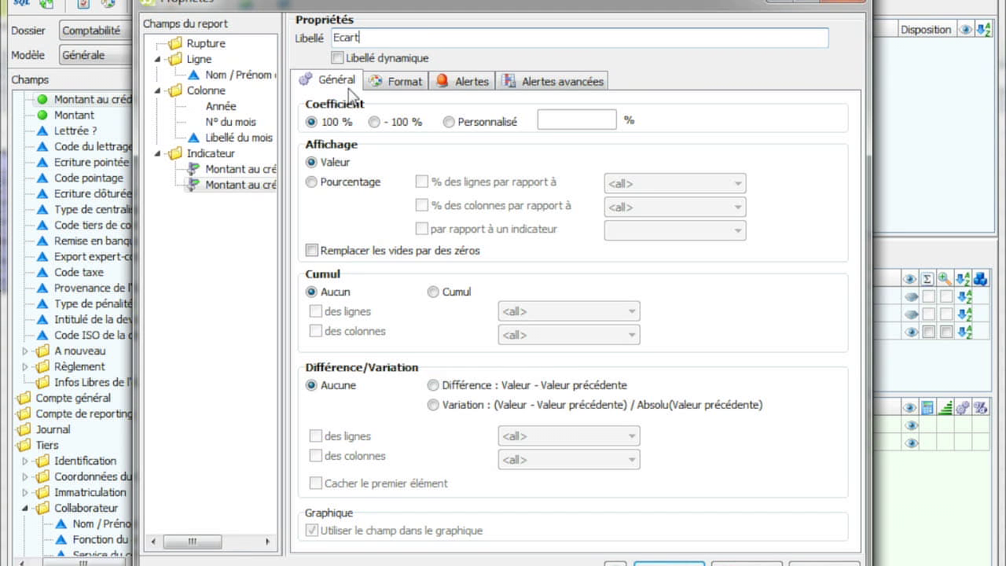
click(433, 385)
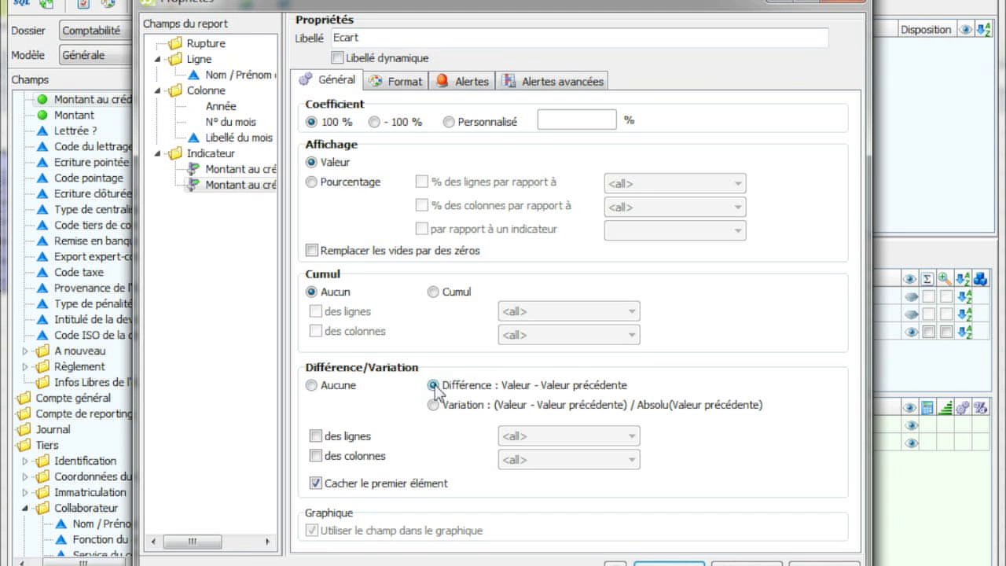
click(315, 435)
click(316, 456)
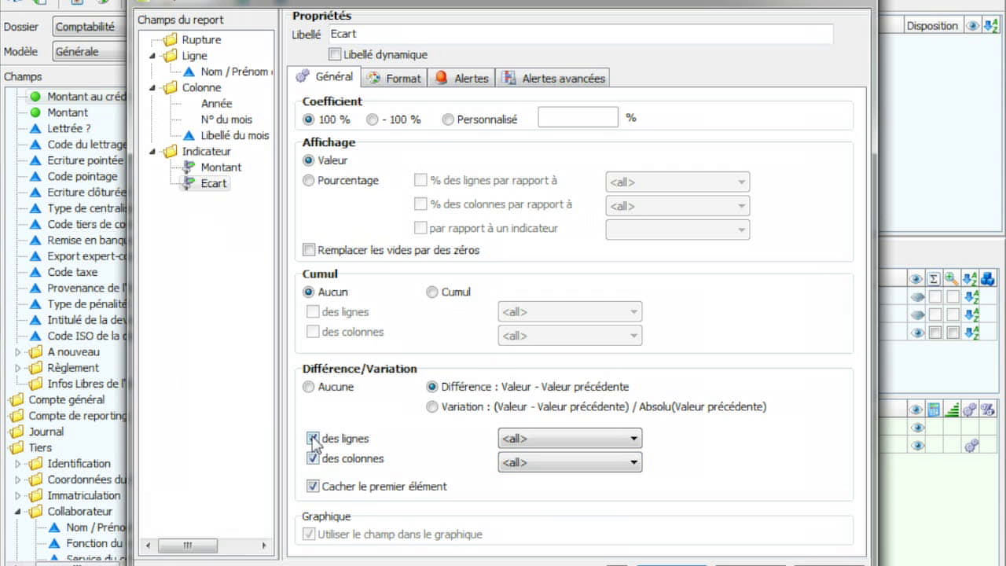
click(313, 438)
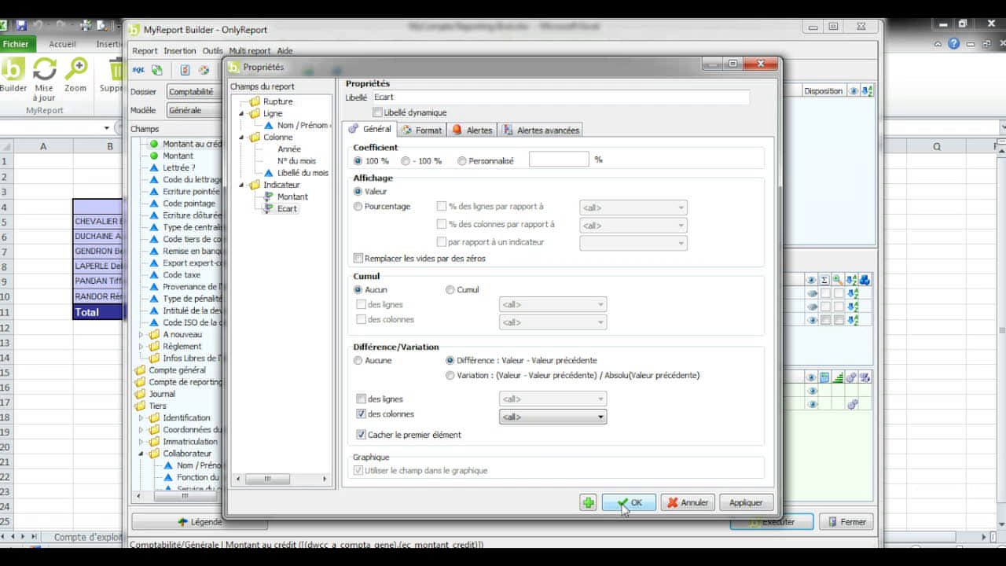
click(626, 503)
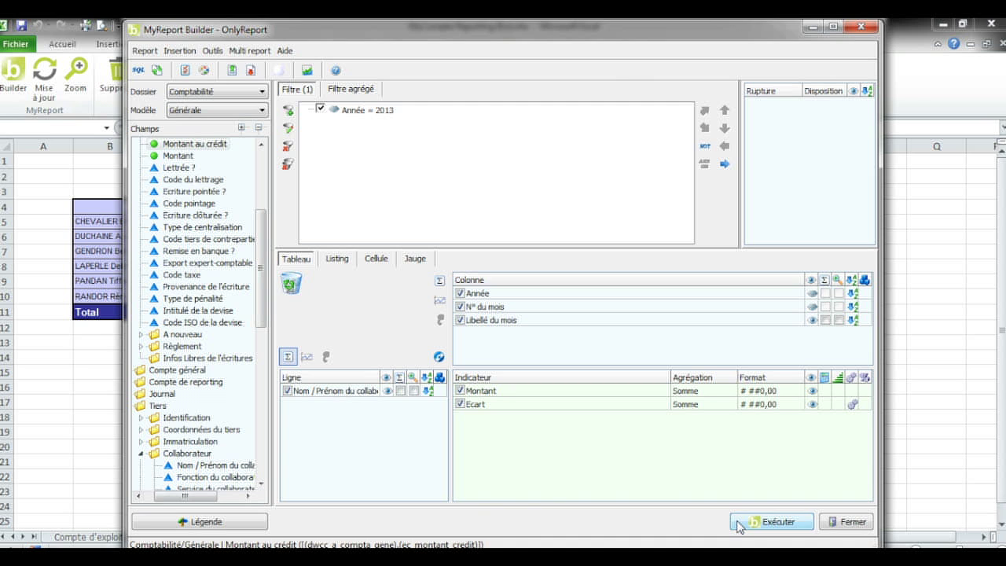
click(739, 523)
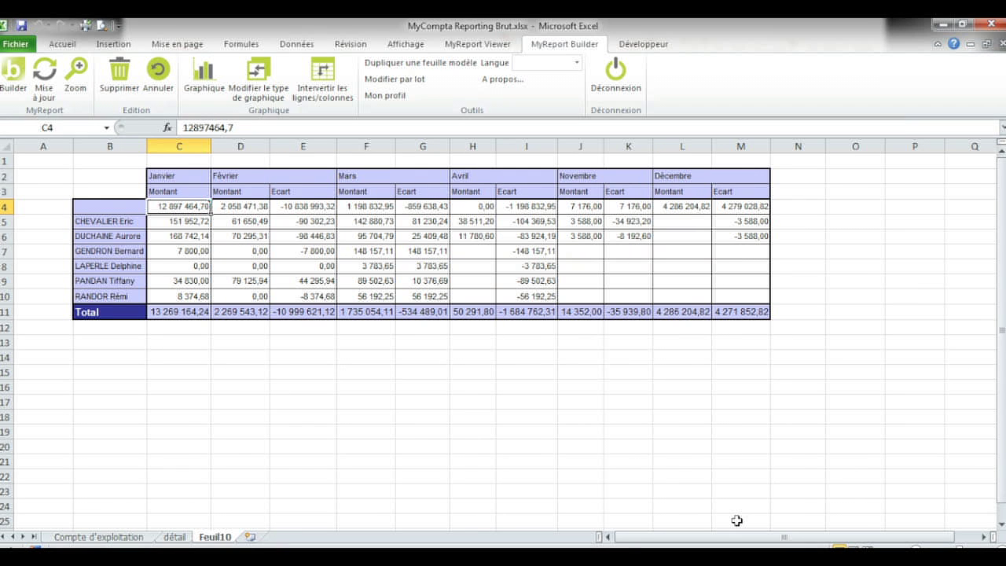
Reopen the report from its first data cell, turn on the total for the columns, and rerun it
click(183, 235)
click(180, 213)
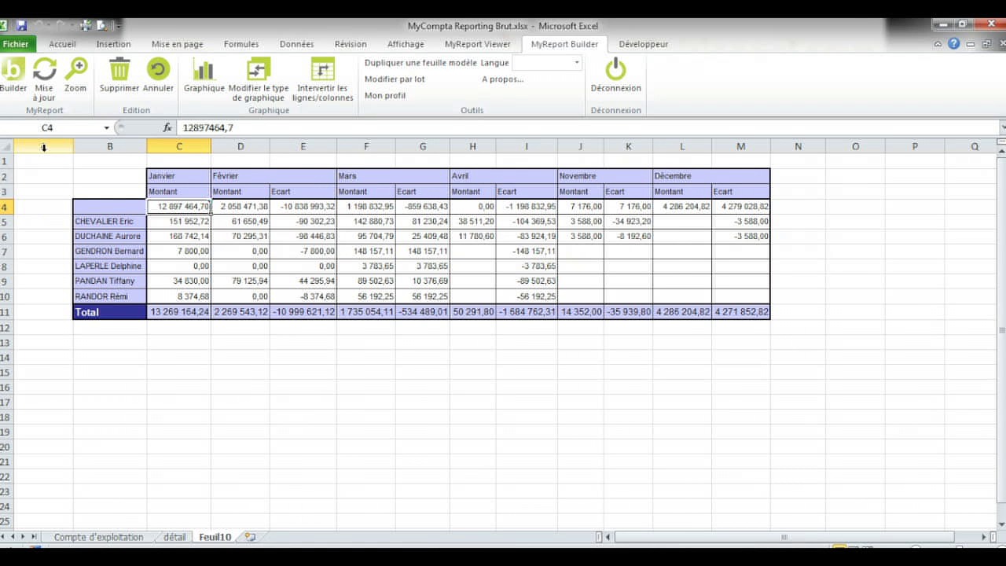
click(13, 75)
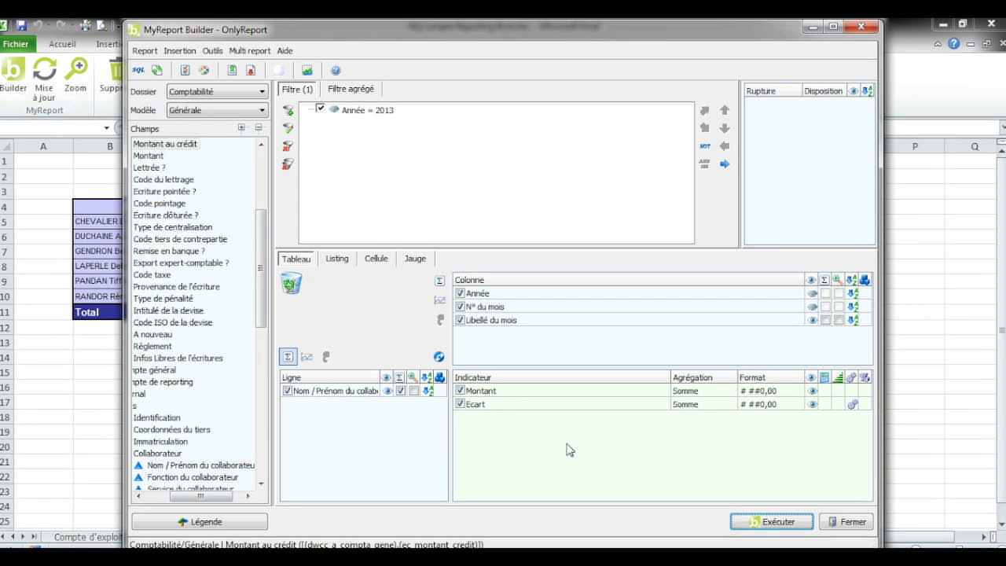
click(513, 393)
click(440, 281)
click(743, 522)
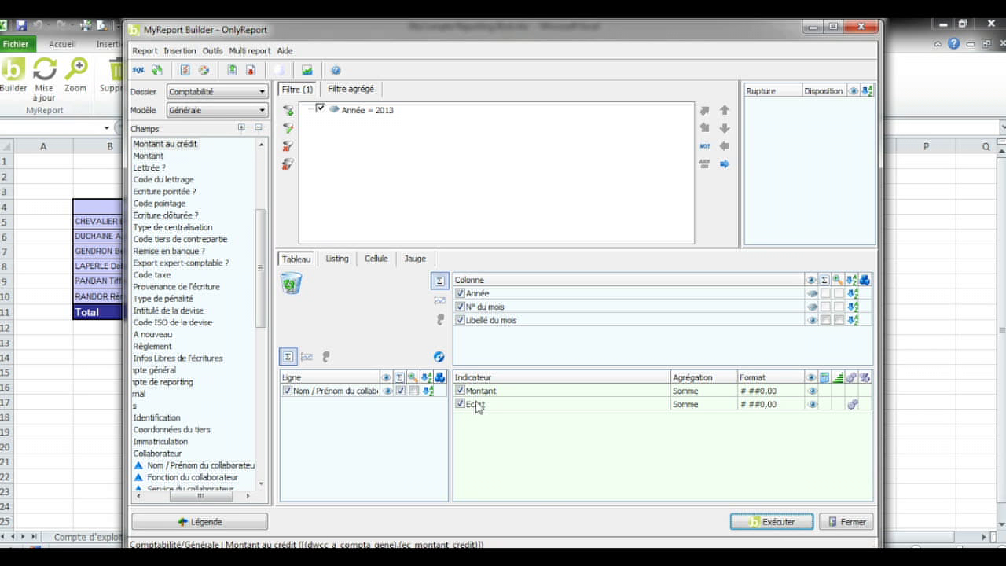
Create a symbol field for the table report using Flèches symbols, based on the Ecart field
click(475, 405)
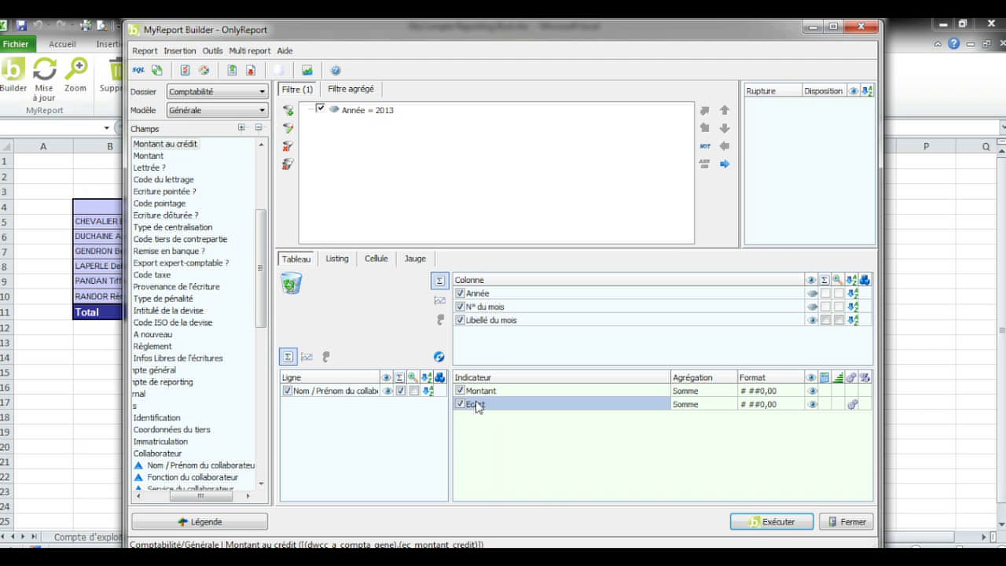
right_click(476, 405)
click(509, 478)
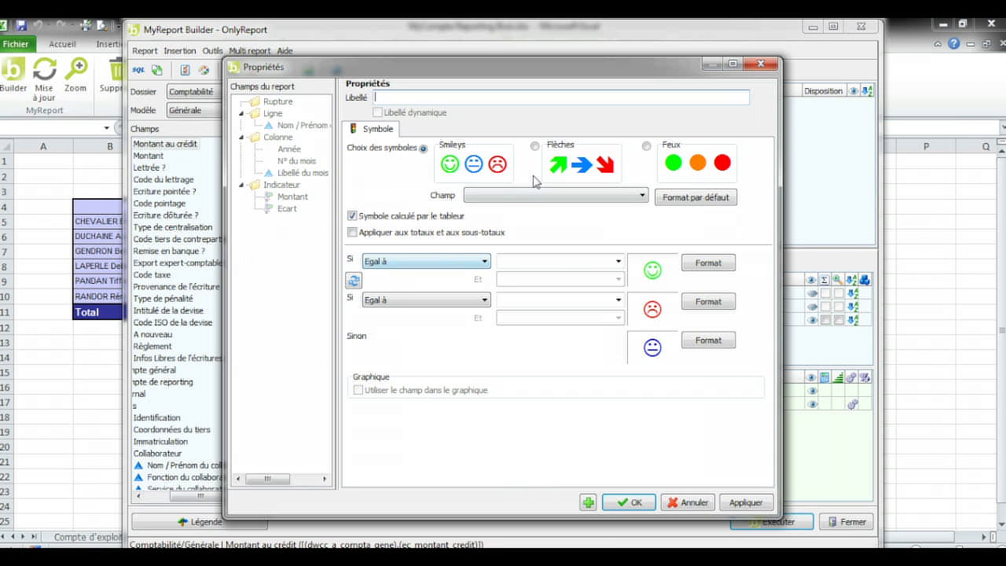
click(536, 147)
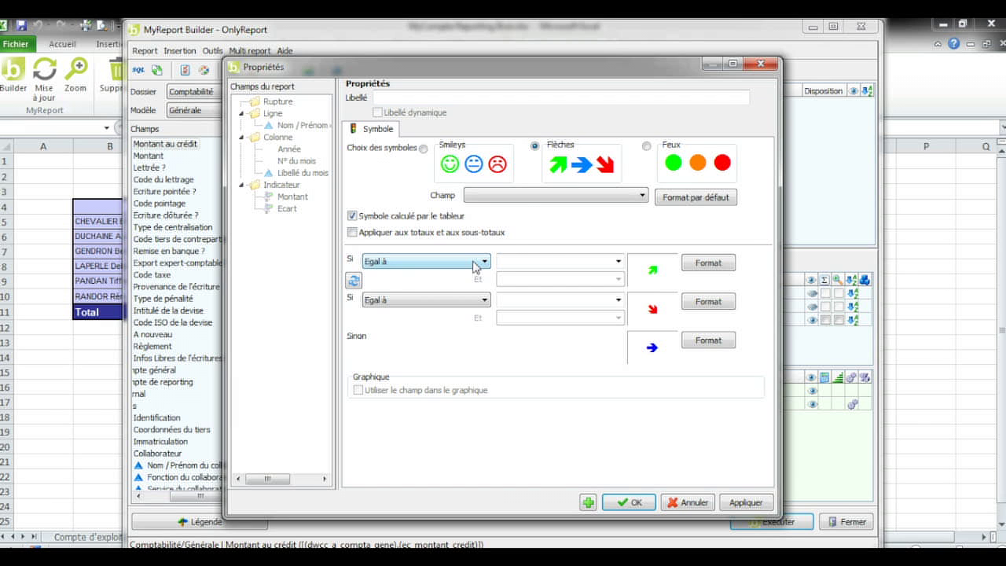
click(489, 196)
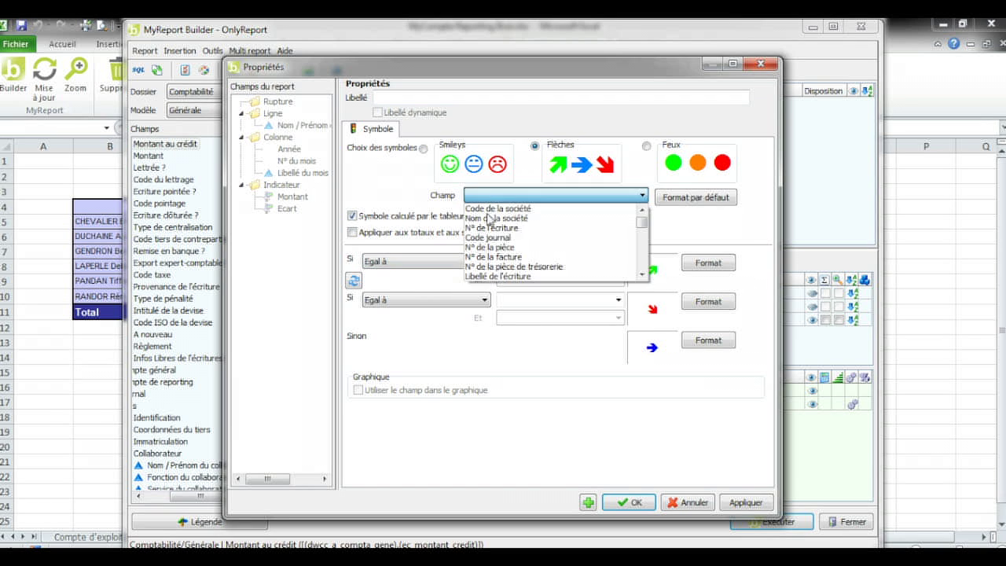
drag(644, 229, 644, 266)
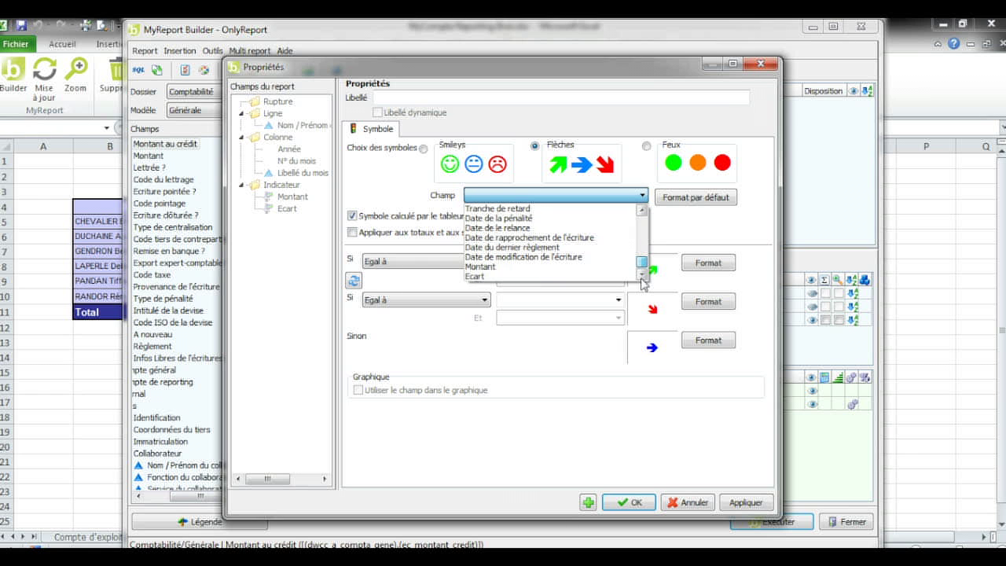
click(609, 275)
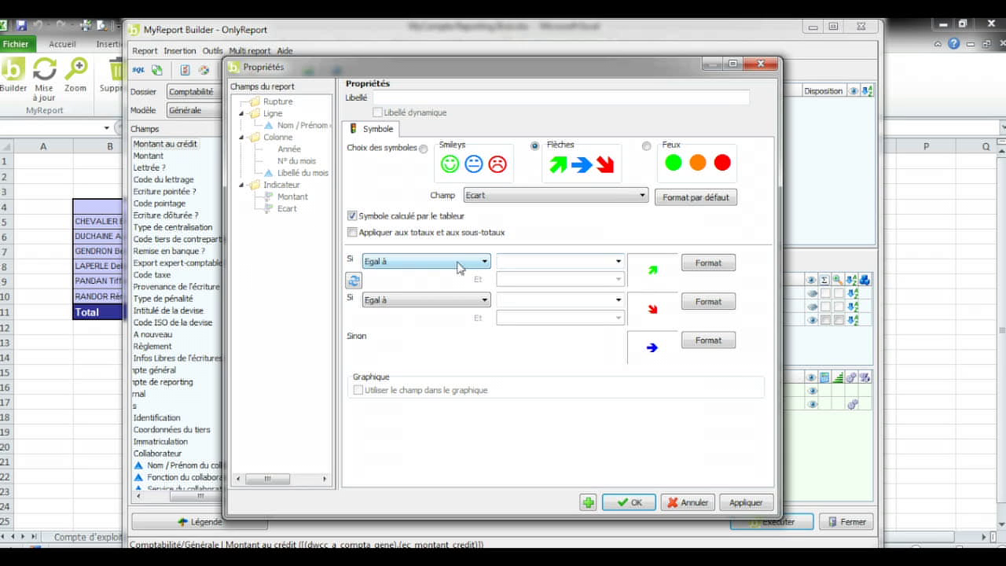
Set the symbol conditions to a green arrow for values Supérieur à 0 and a red arrow for values Inférieur à 0
click(460, 264)
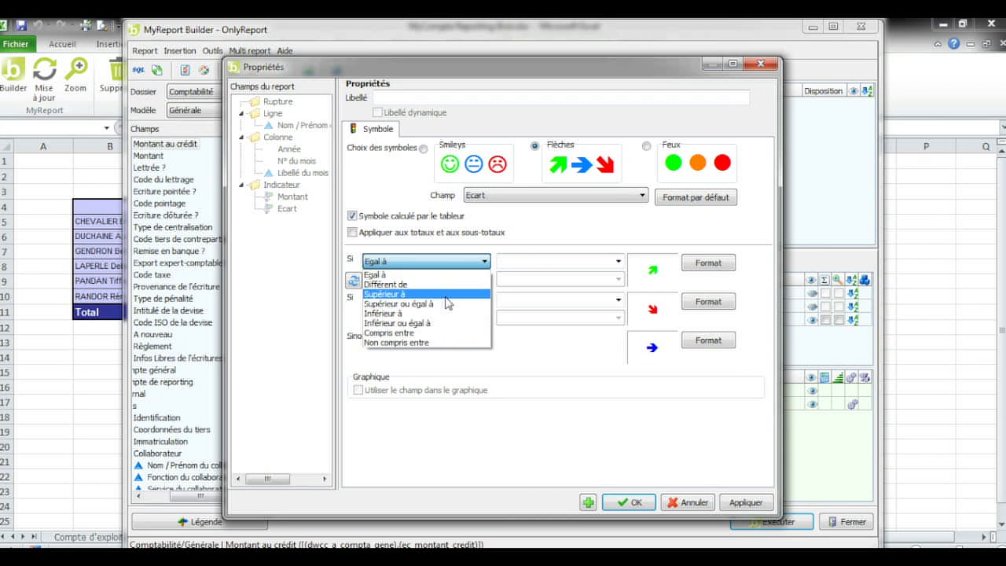
click(445, 295)
click(458, 302)
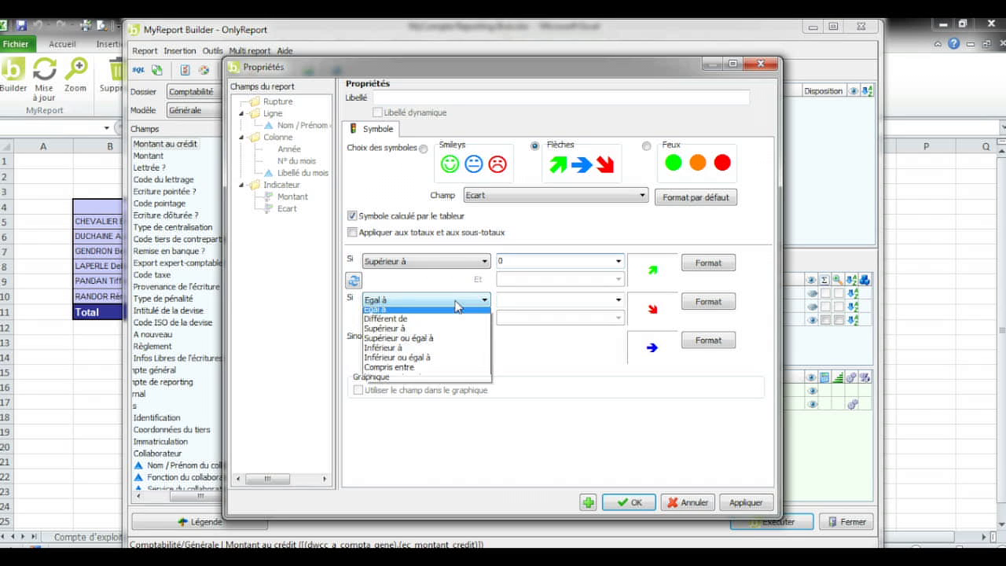
click(441, 352)
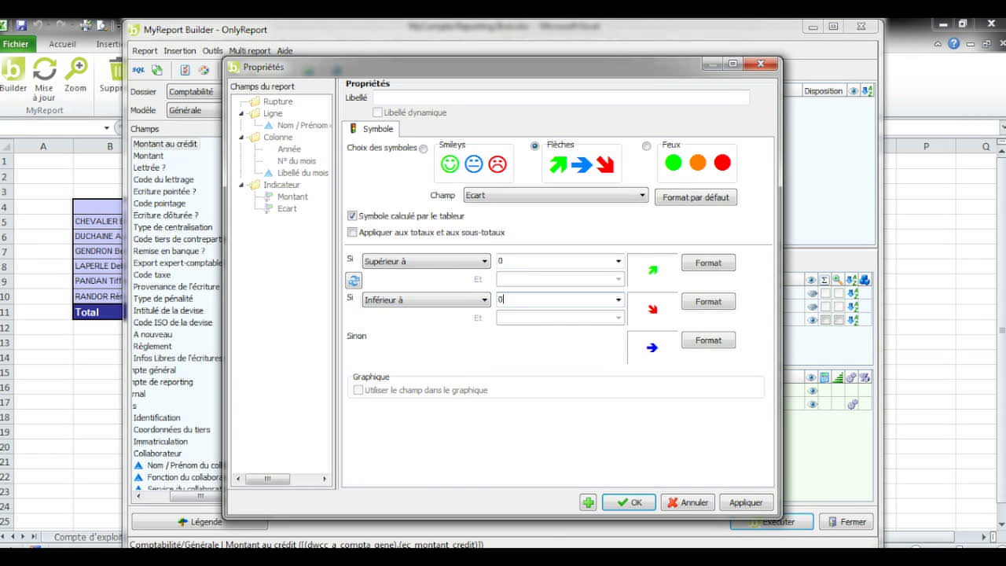
Label the symbol field Signe, confirm it, and run the report
click(459, 98)
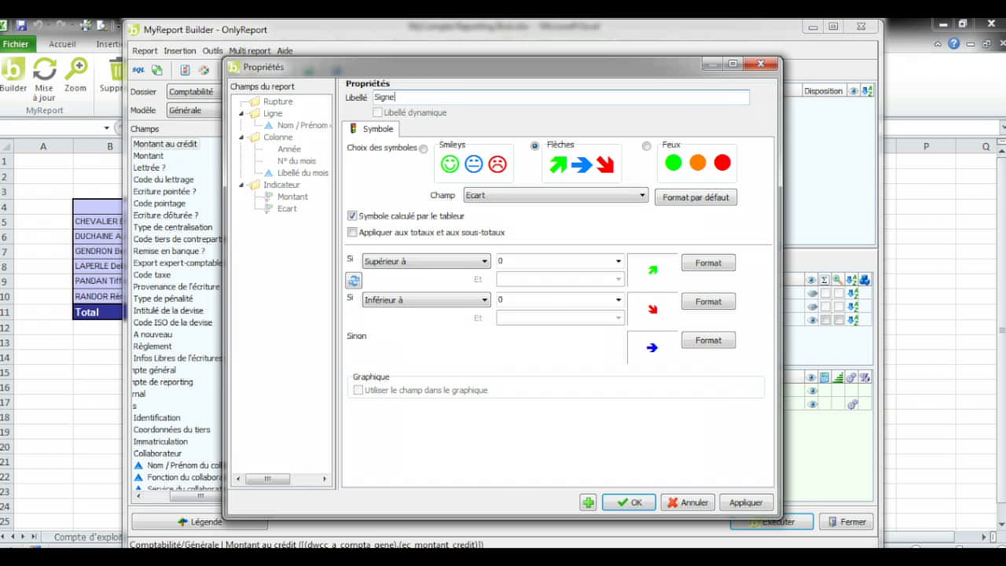
click(637, 503)
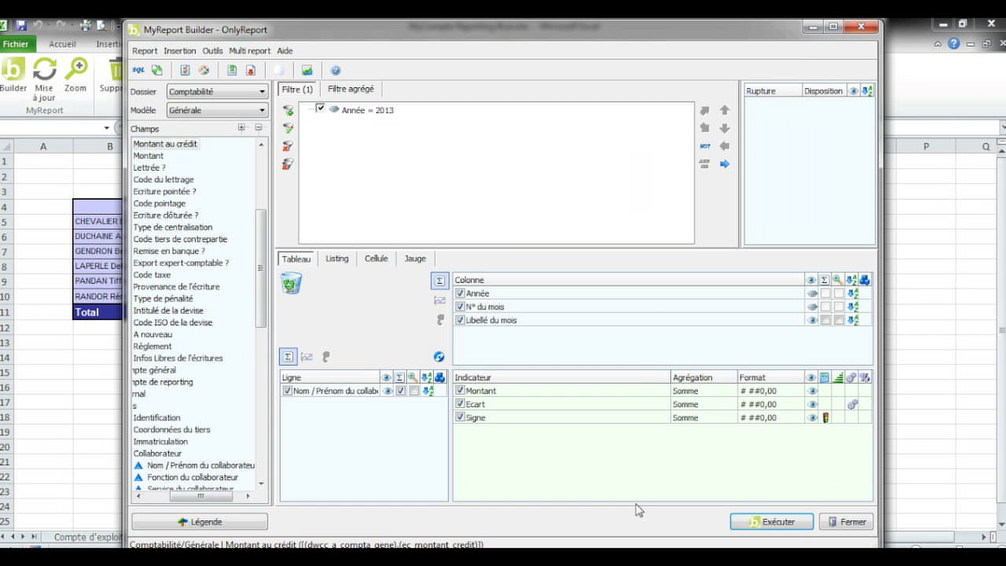
click(765, 523)
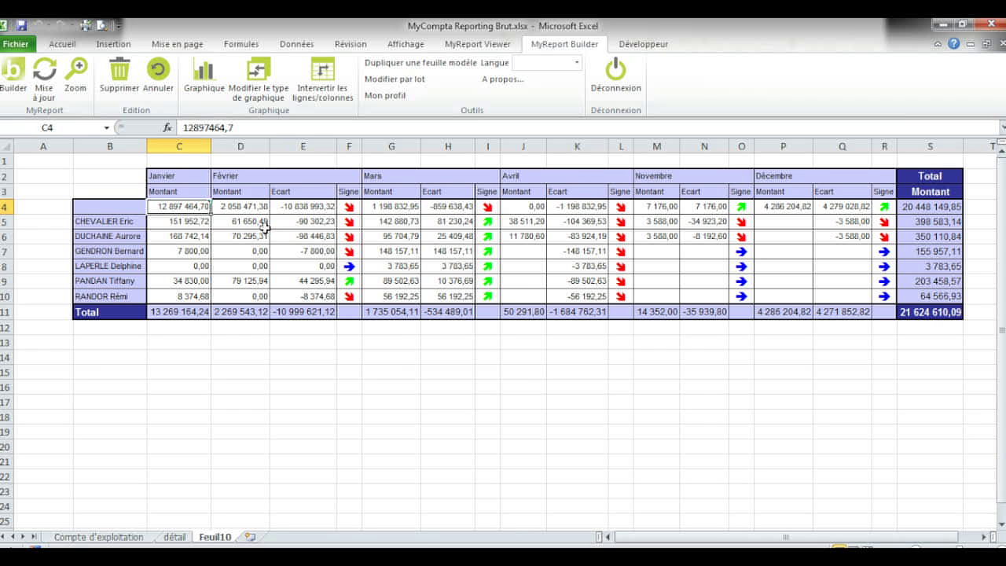
Reopen the report, enable Exécuter avec graphique in its options, and rerun it
click(13, 74)
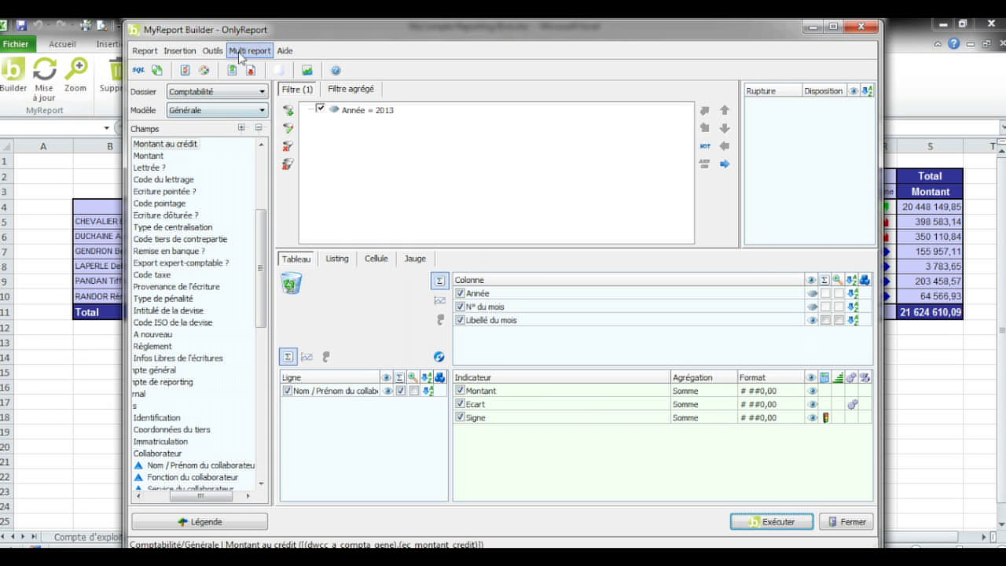
click(222, 52)
click(226, 88)
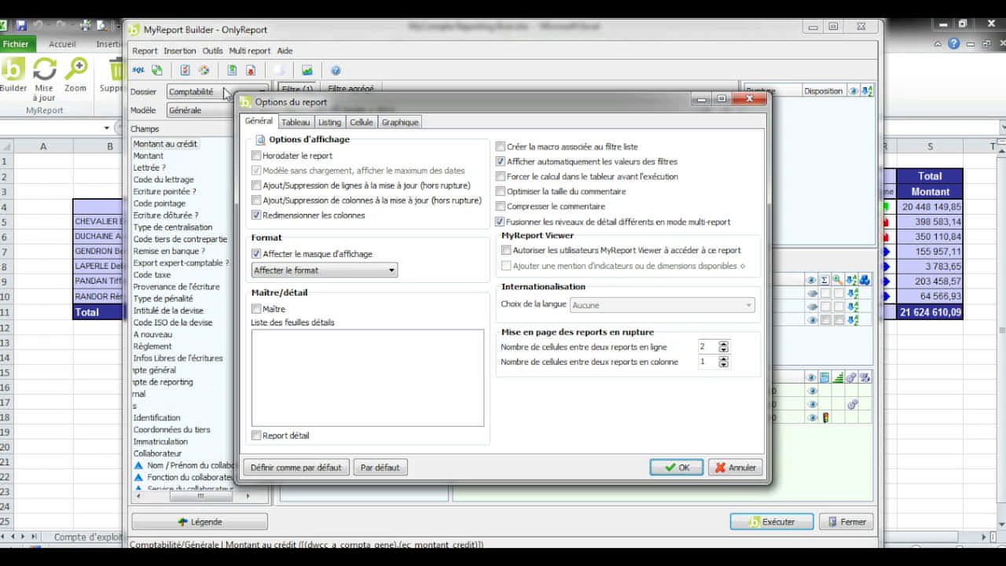
click(394, 122)
click(335, 142)
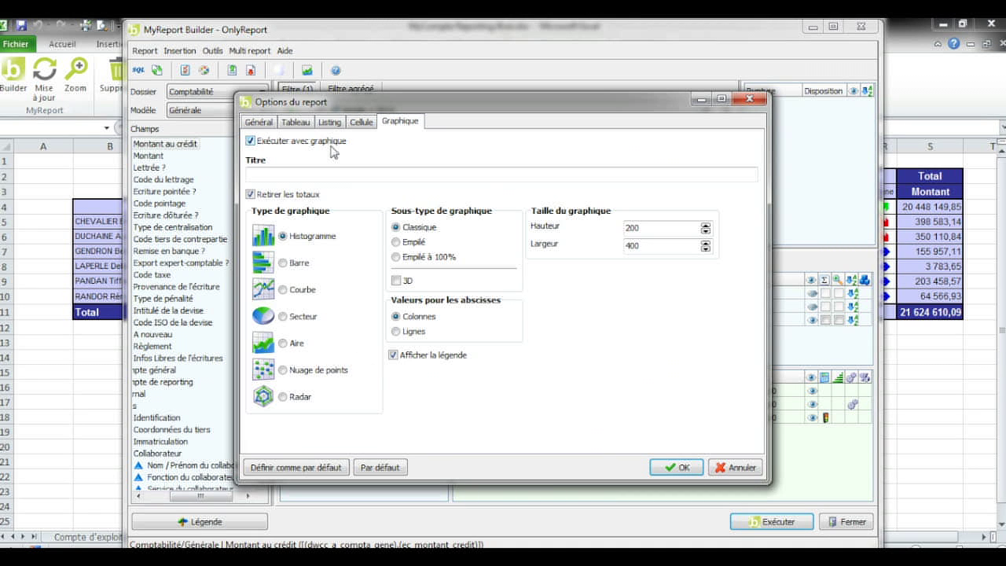
click(678, 468)
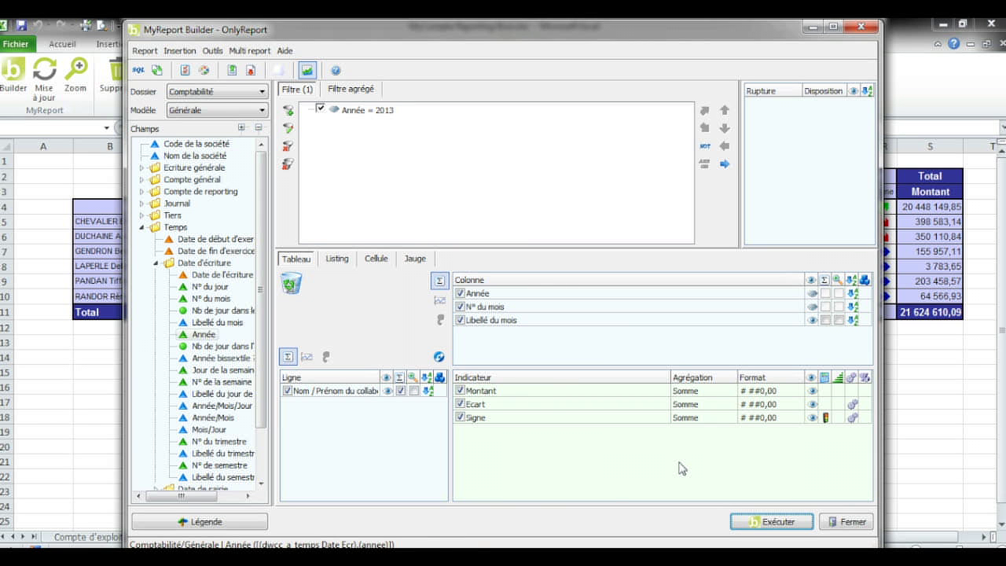
click(743, 522)
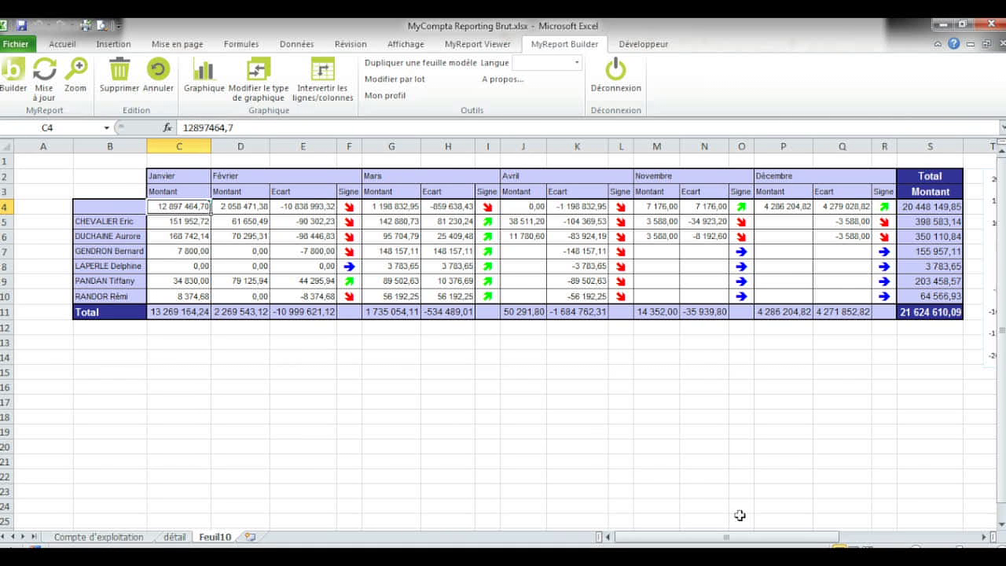
Move the generated chart from the area beside the table to below it, with its upper edge around row 13 and starting near column D
click(983, 537)
click(984, 537)
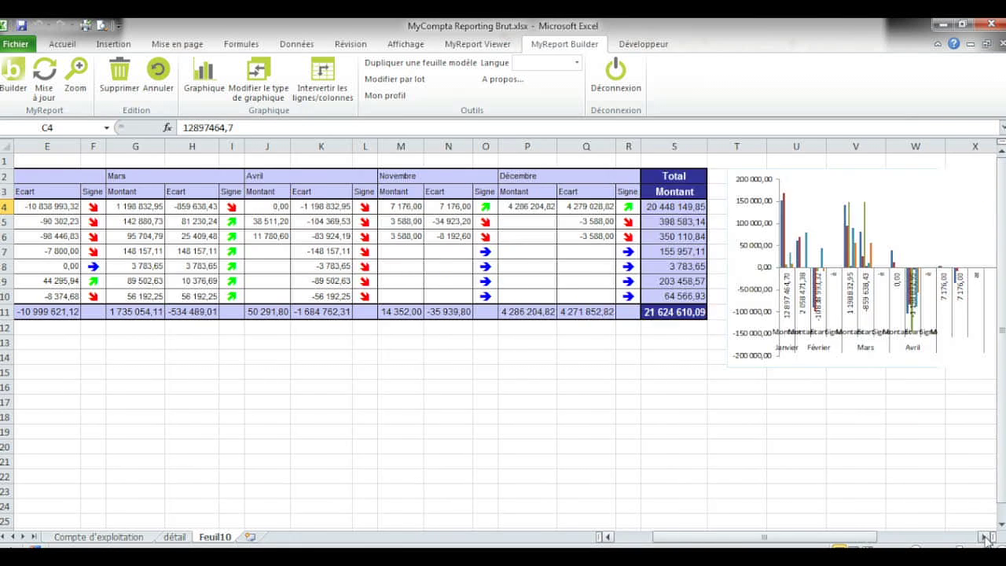
click(983, 537)
click(729, 213)
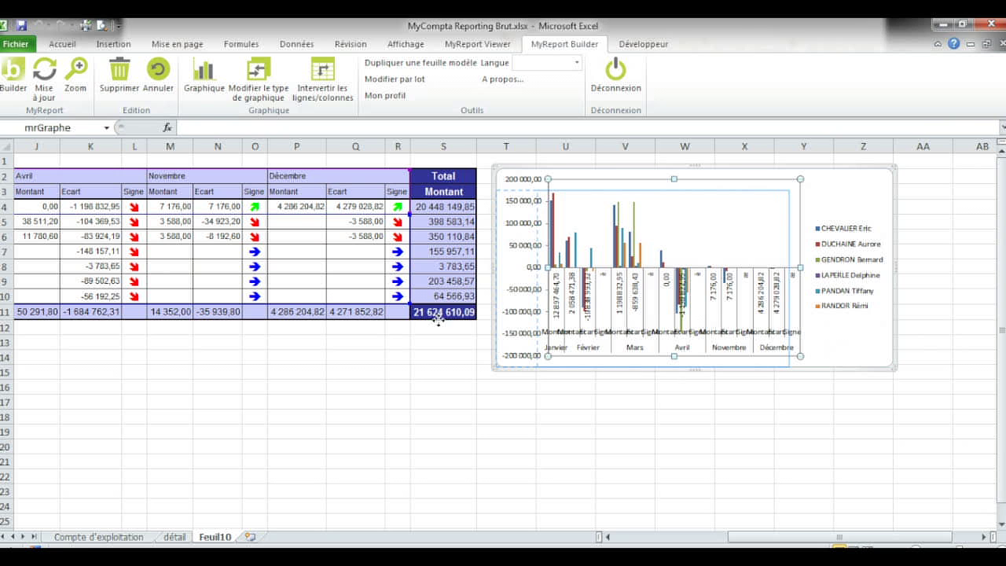
click(734, 210)
drag(825, 171, 444, 387)
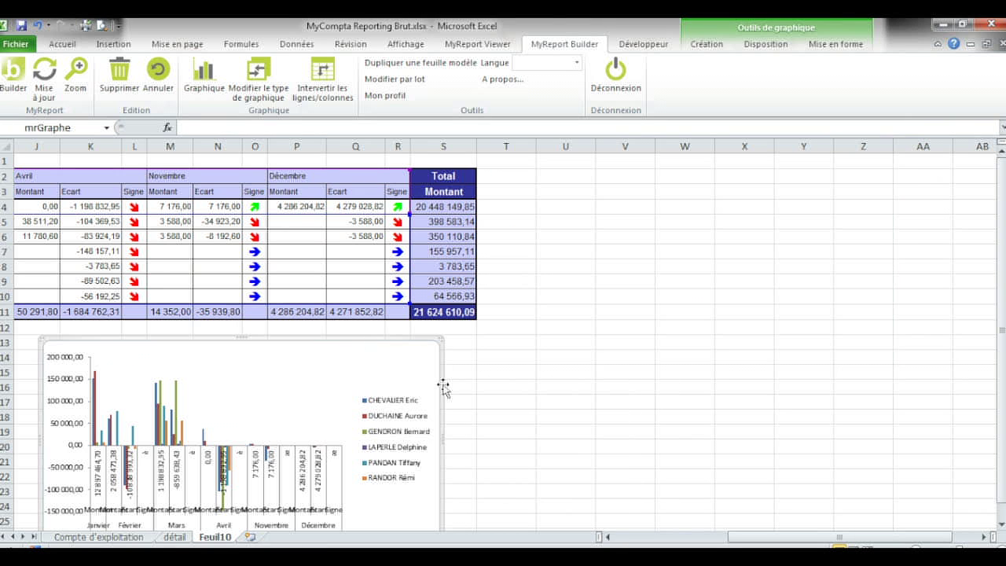
click(607, 537)
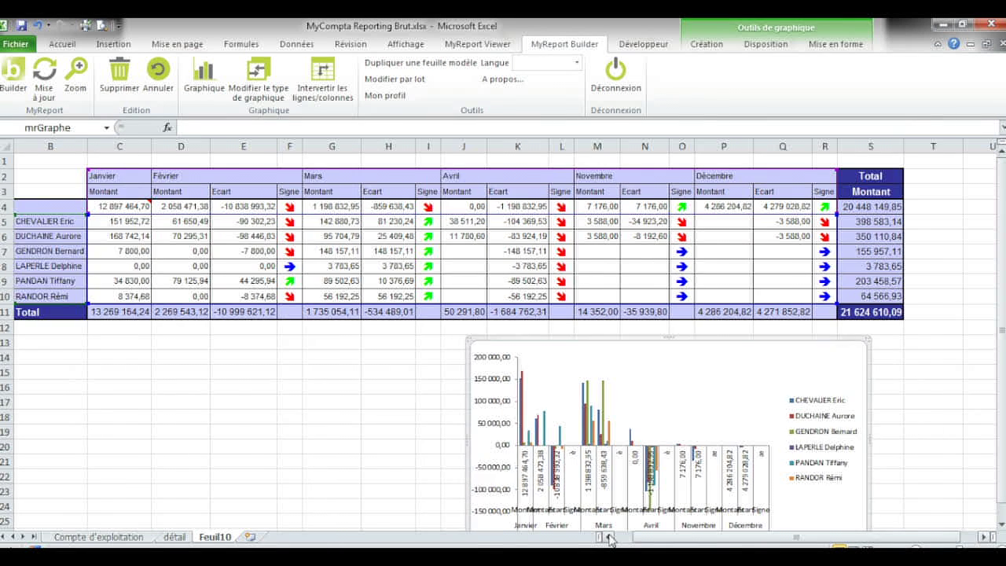
click(609, 537)
drag(715, 343, 432, 351)
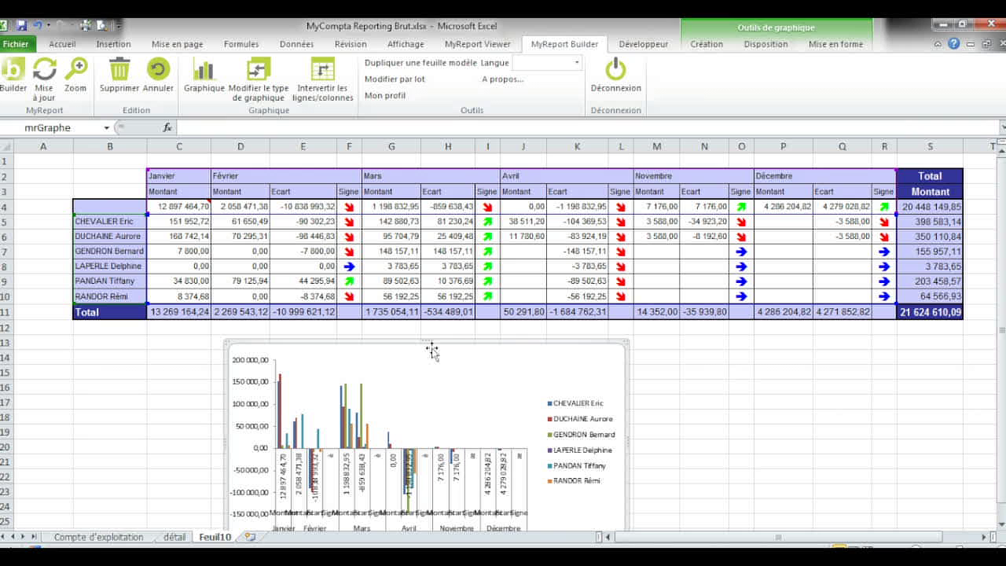
Change the chart type to a basic 2D pie (Secteurs)
right_click(432, 351)
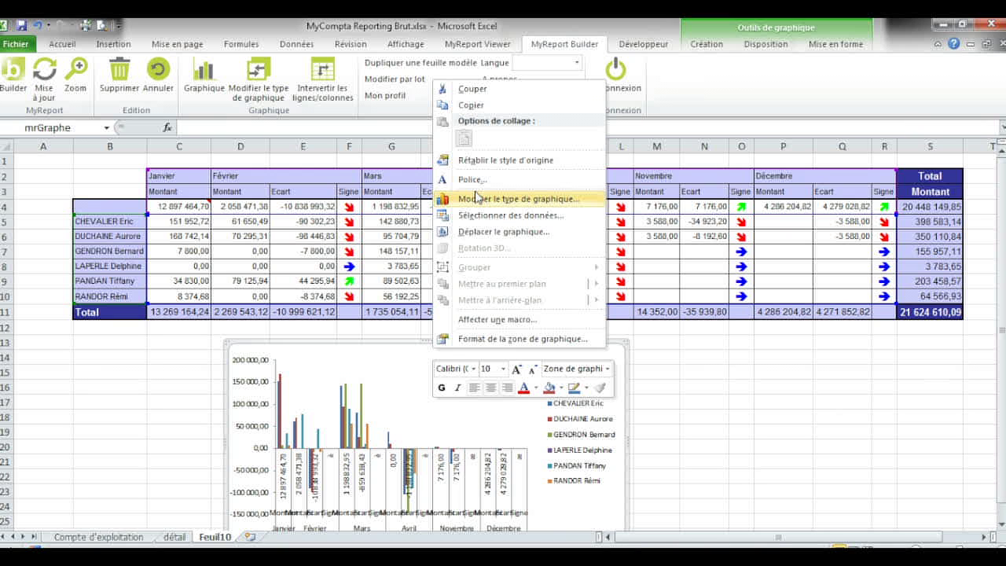
click(478, 199)
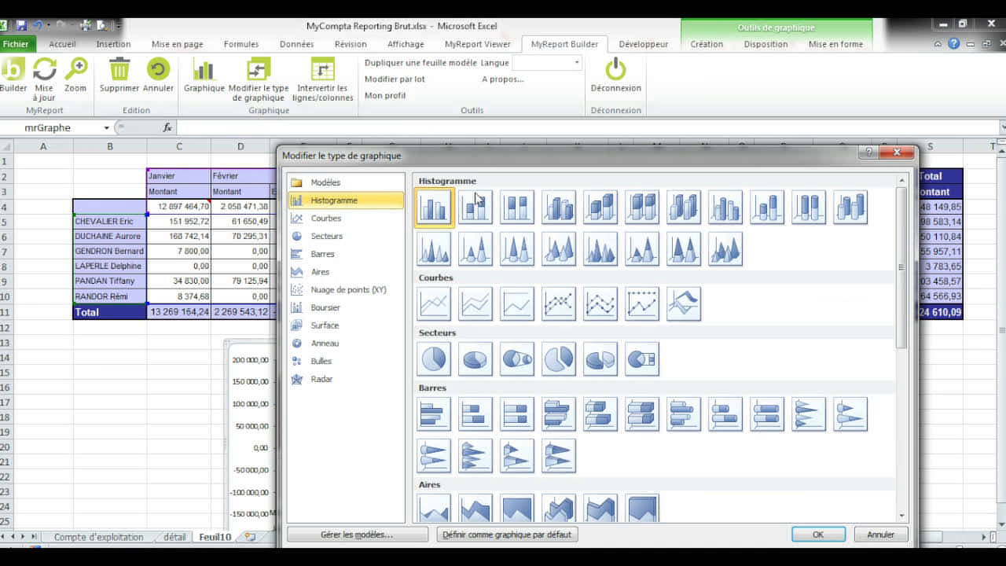
click(431, 355)
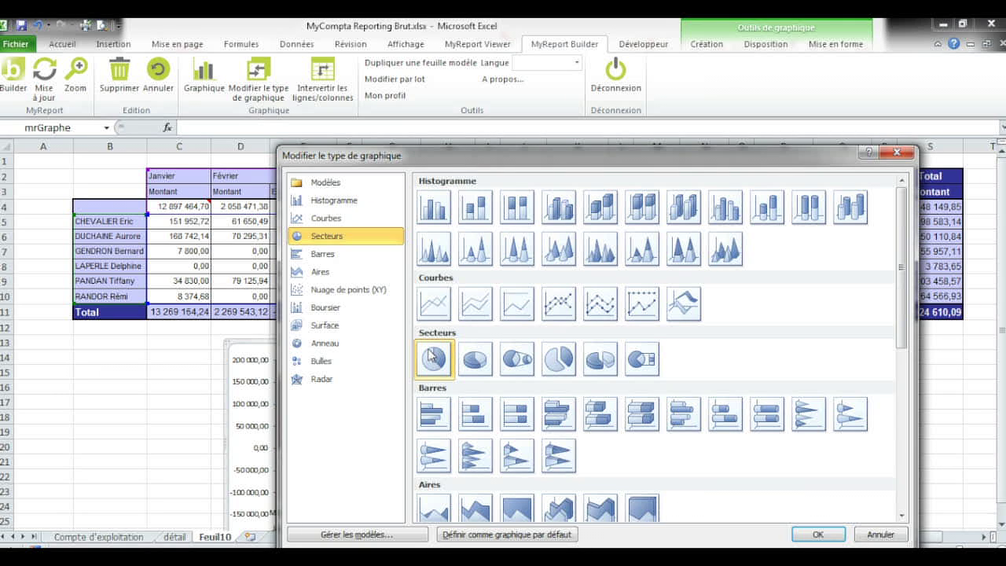
click(811, 533)
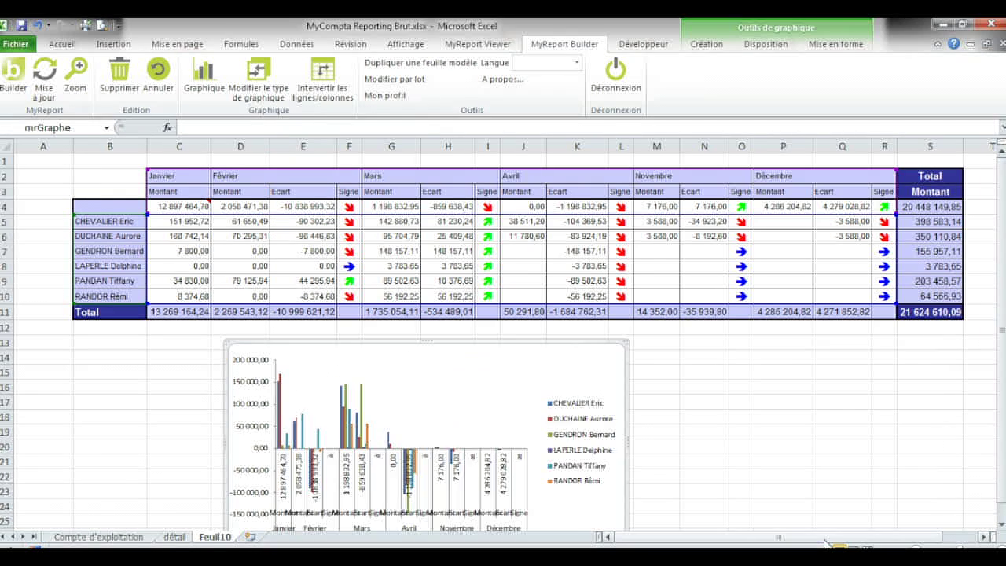
Open the pie chart's data source and swap its rows and columns
right_click(507, 364)
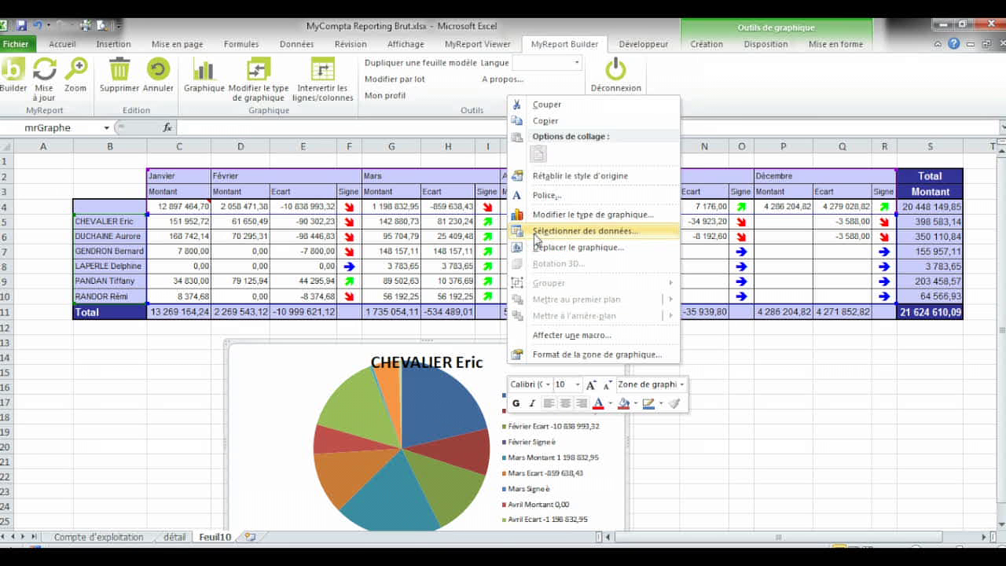
click(535, 236)
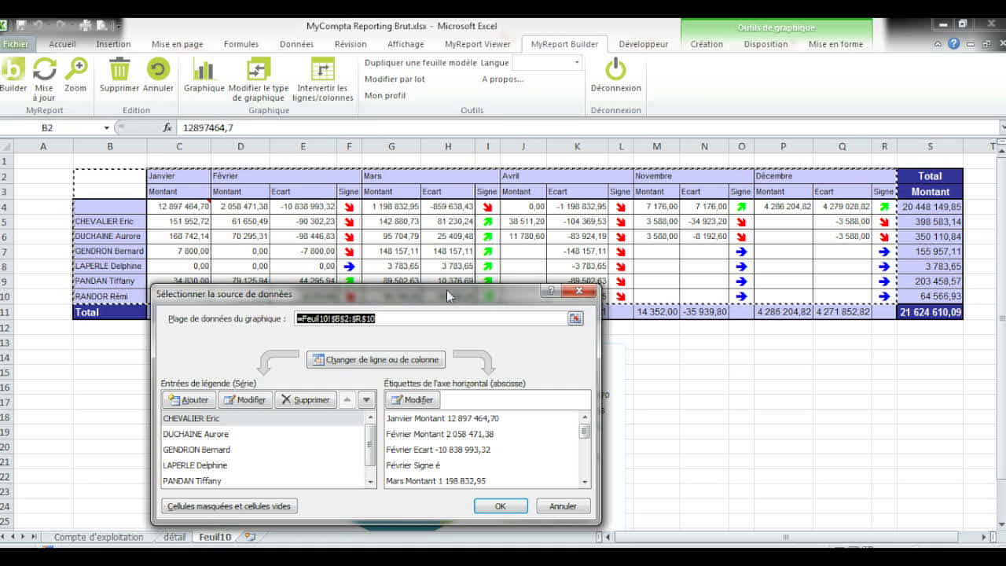
click(405, 362)
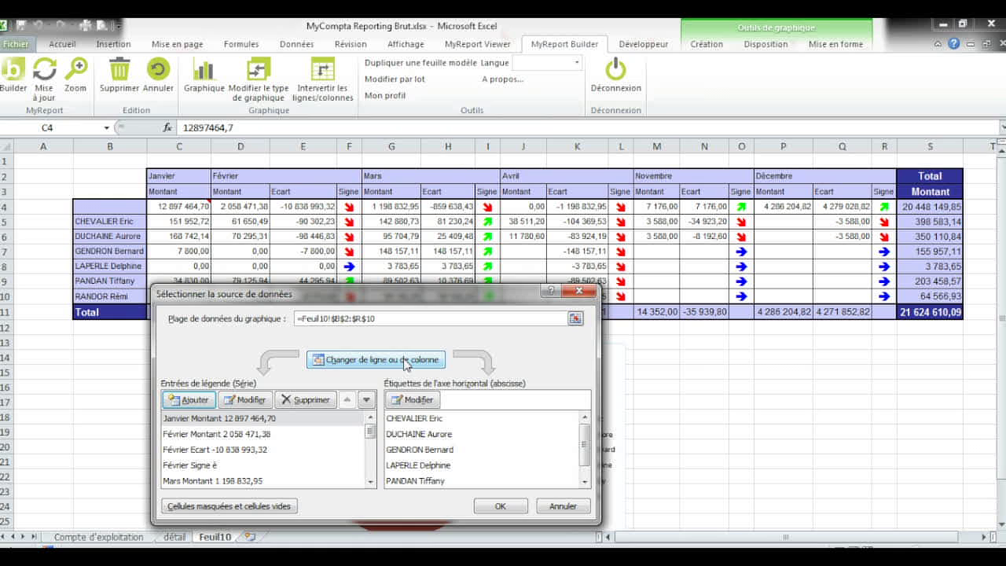
Edit the first chart series and set its name to the range =Feuil10!$B$5:$B$10
click(233, 401)
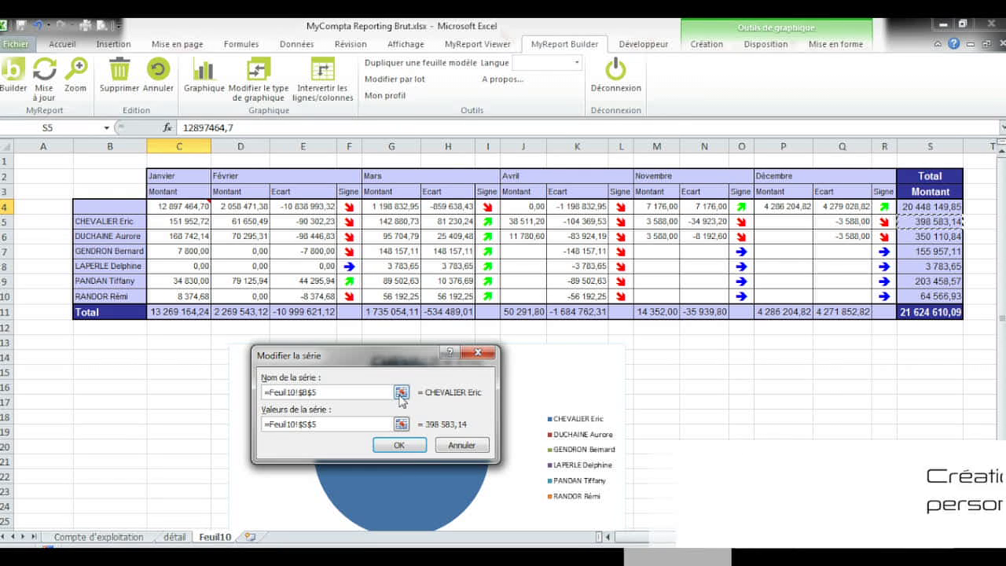
click(402, 394)
drag(118, 222, 118, 296)
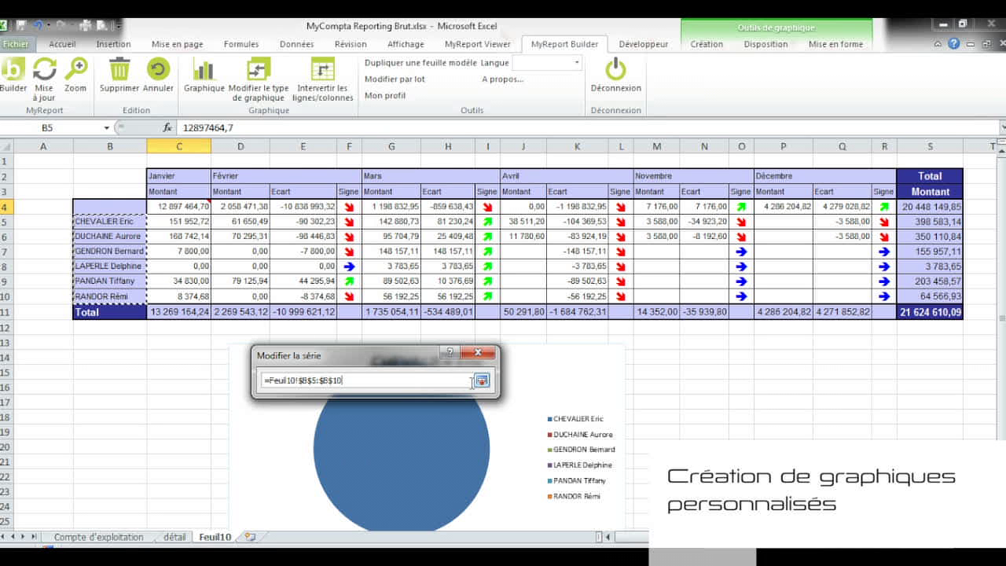
click(481, 380)
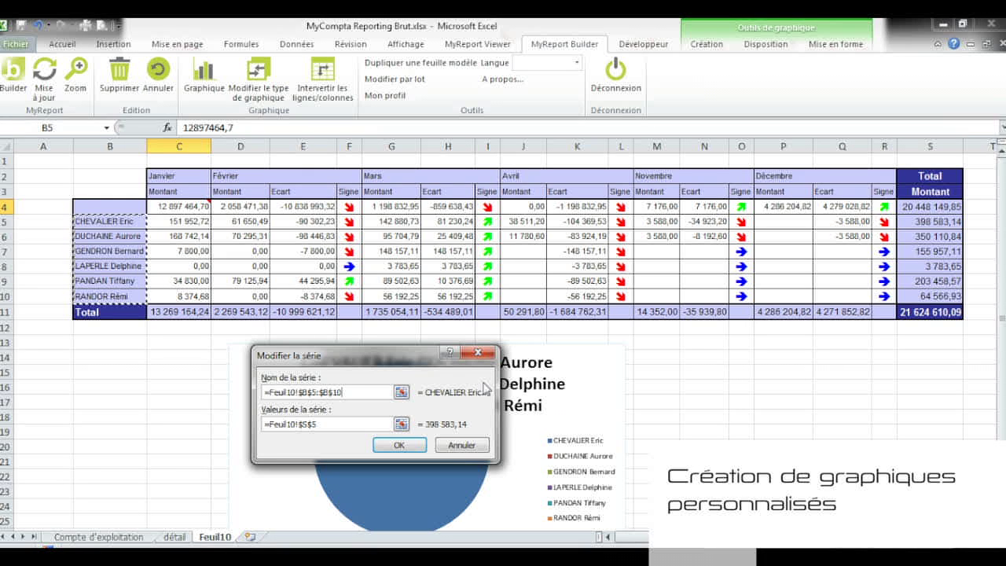
Set the series values to =Feuil10!$S$5:$S$10, confirm the data source, and remove the chart title
click(402, 424)
drag(930, 222, 916, 295)
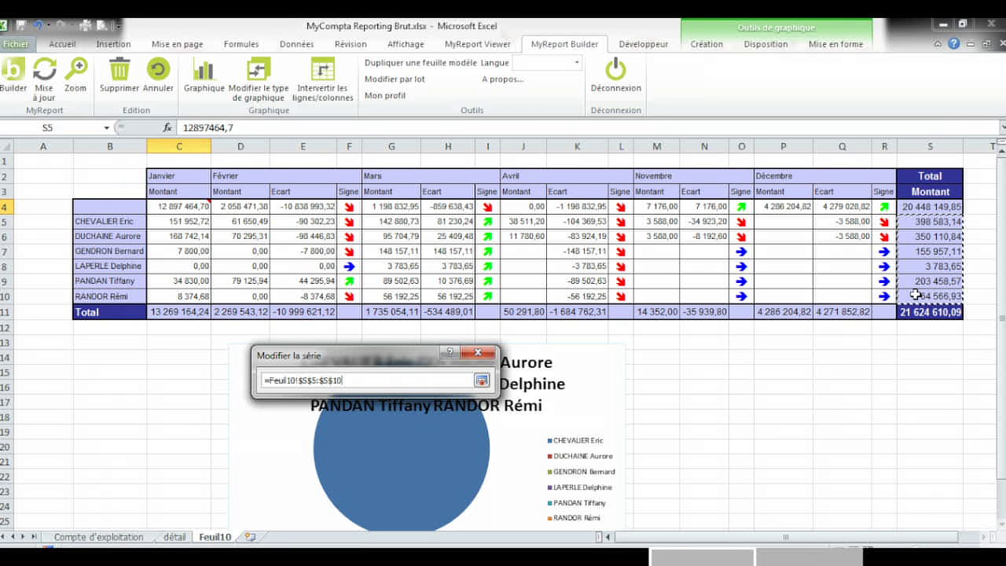
click(482, 381)
click(399, 445)
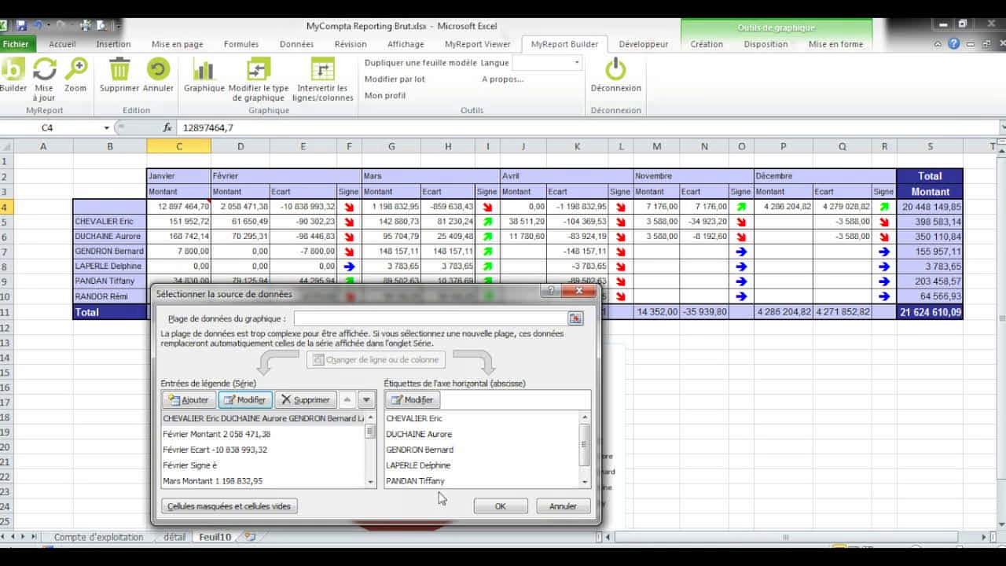
click(479, 503)
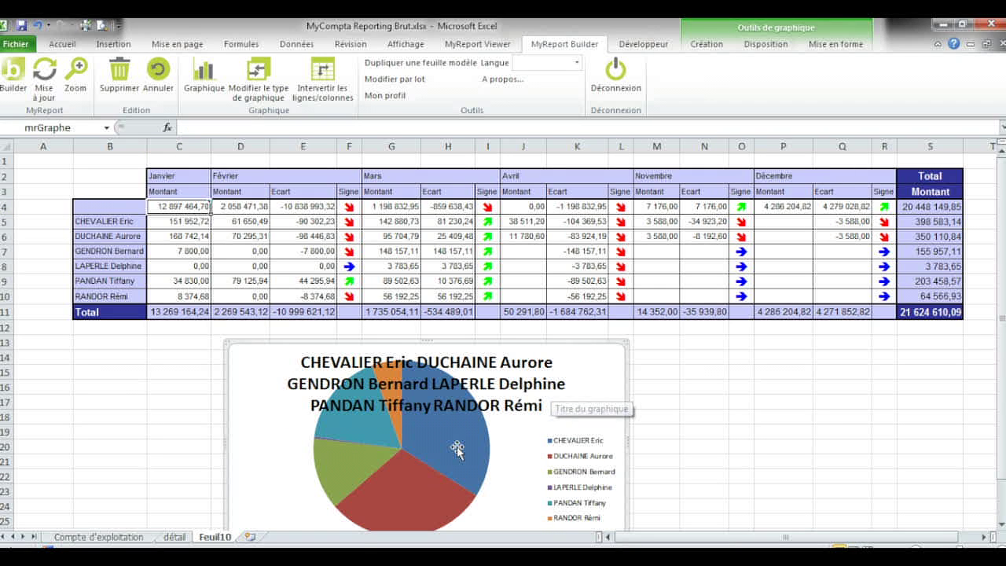
mouse_move(457, 449)
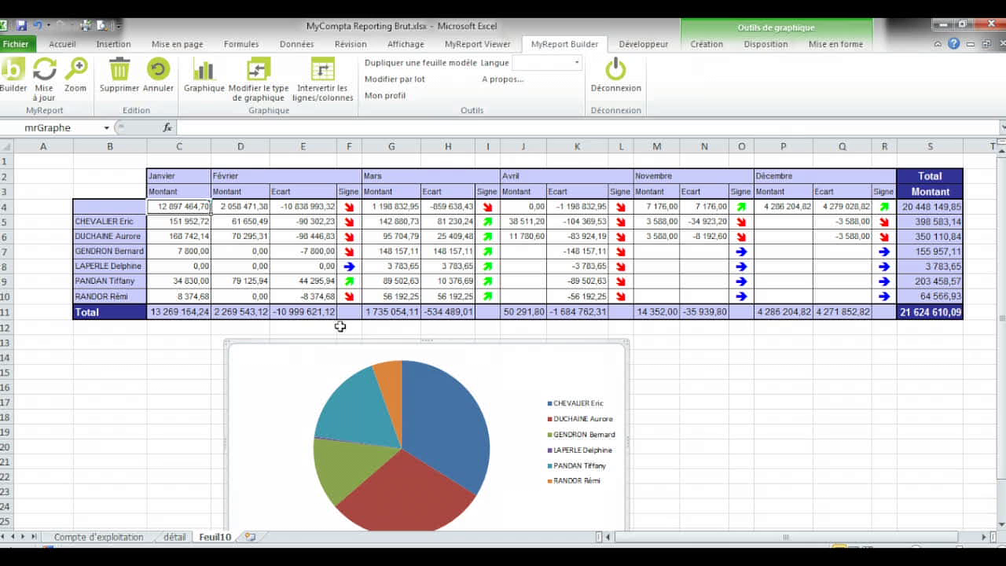
Create a new blank workbook and open the report builder in it
click(24, 48)
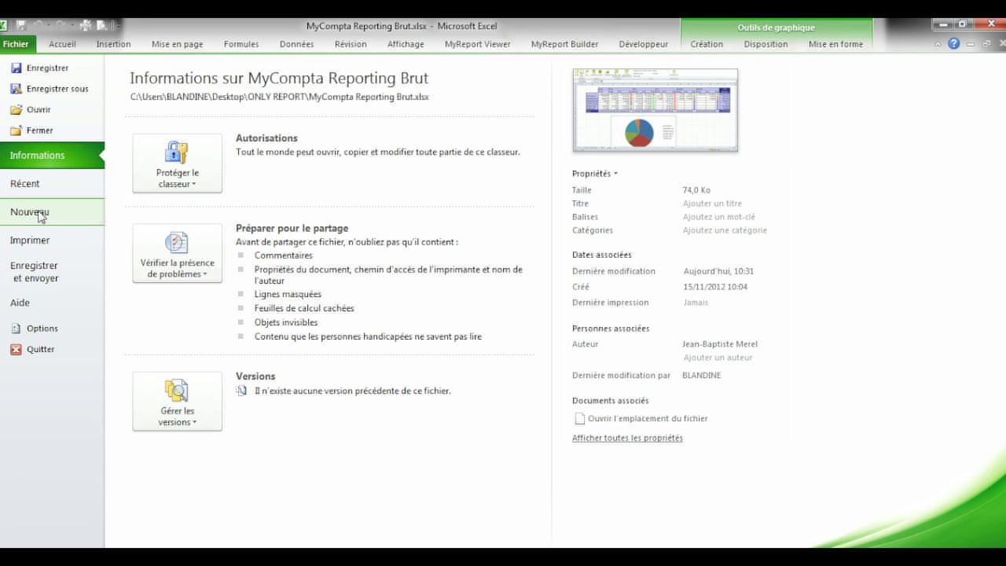
click(40, 215)
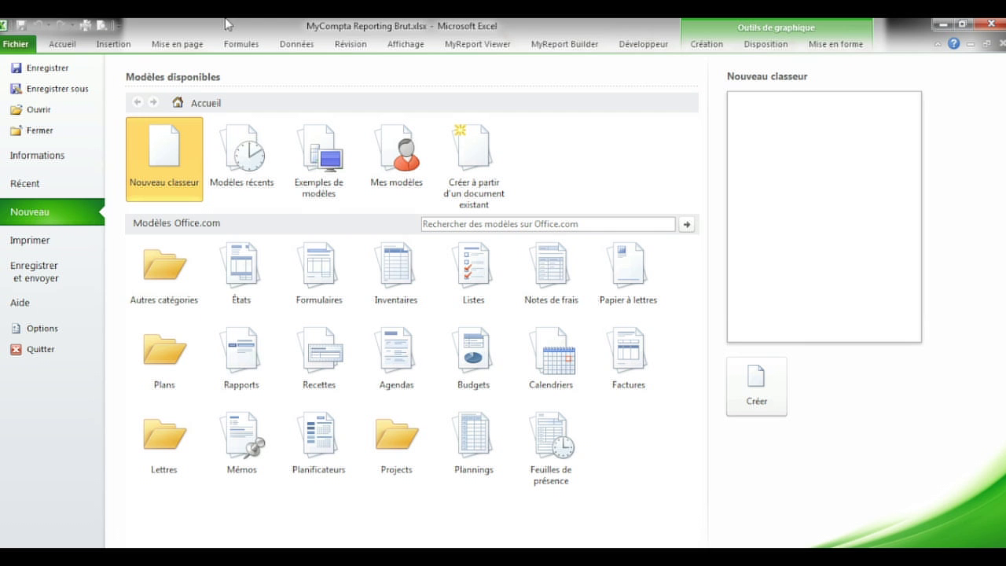
double_click(171, 166)
click(129, 181)
click(15, 93)
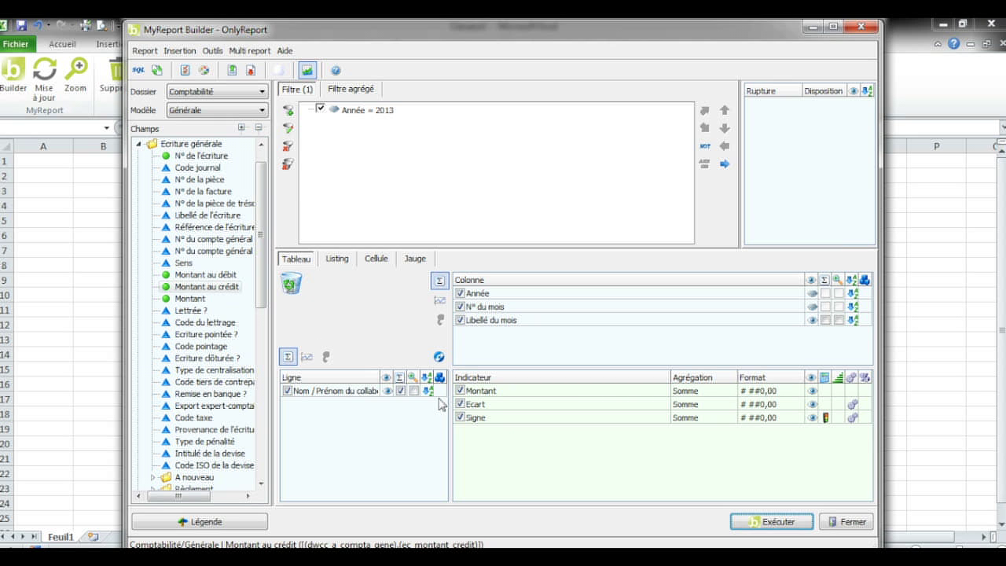
Remove the Ecart indicator from the table report definition
click(489, 406)
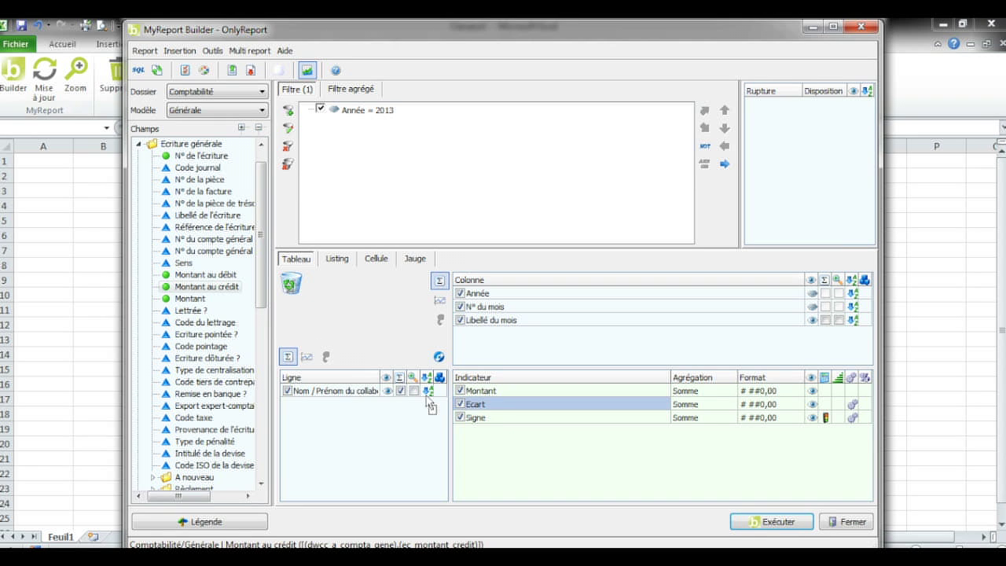
click(291, 283)
click(477, 314)
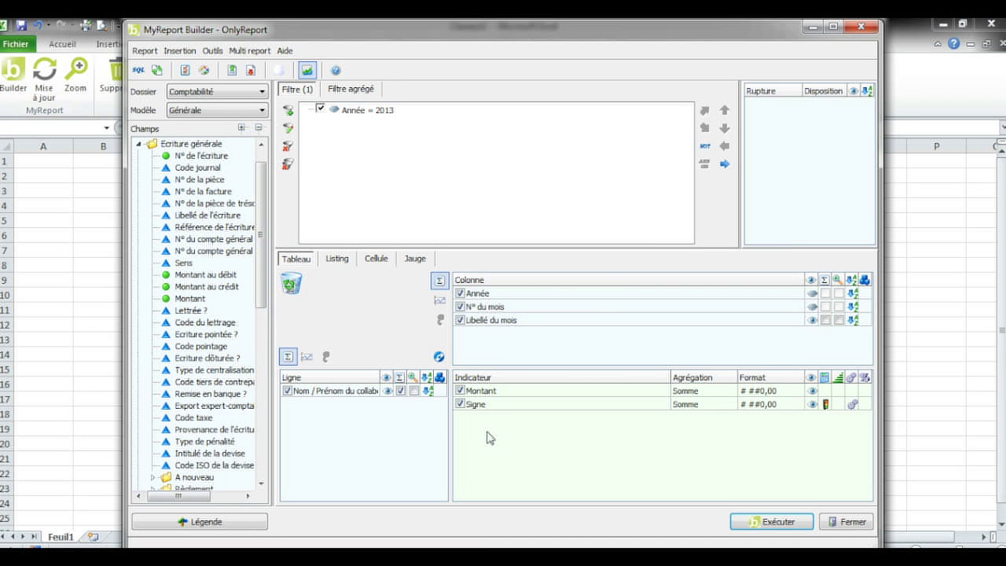
Remove the Signe indicator from the table report definition
click(487, 406)
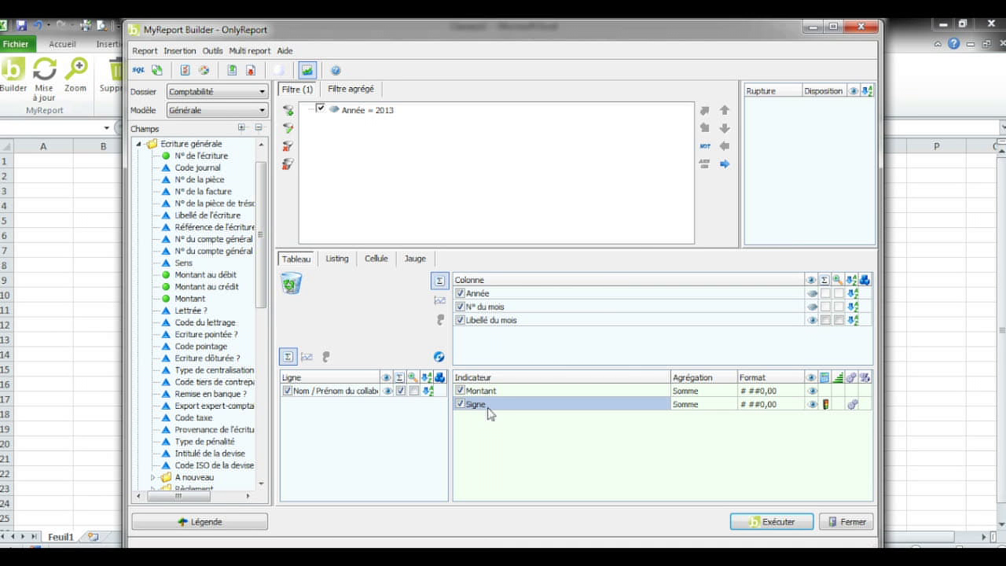
click(293, 286)
click(476, 314)
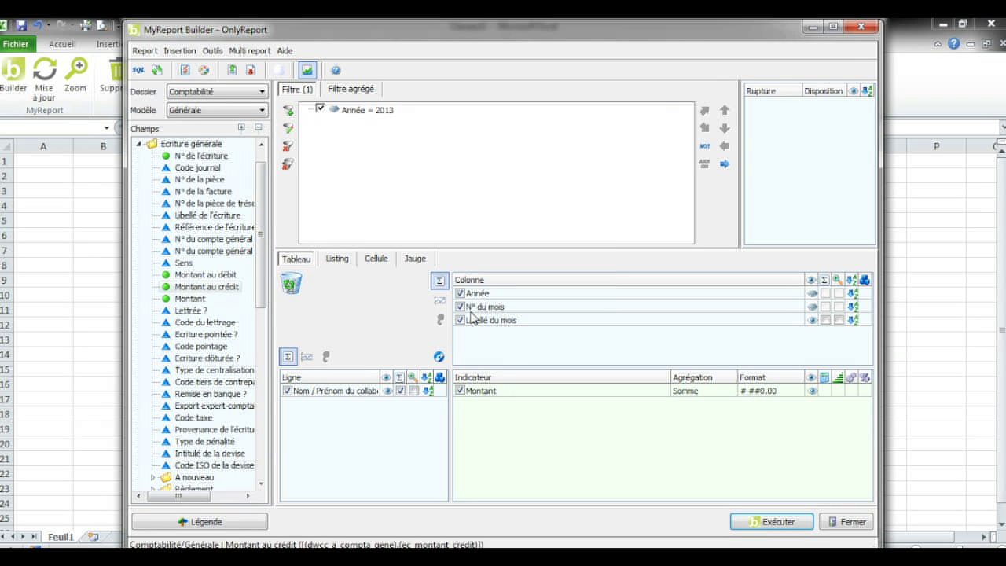
Add the collaborator's department field from the Tiers contact details as a report break, and run the report
click(139, 144)
click(139, 191)
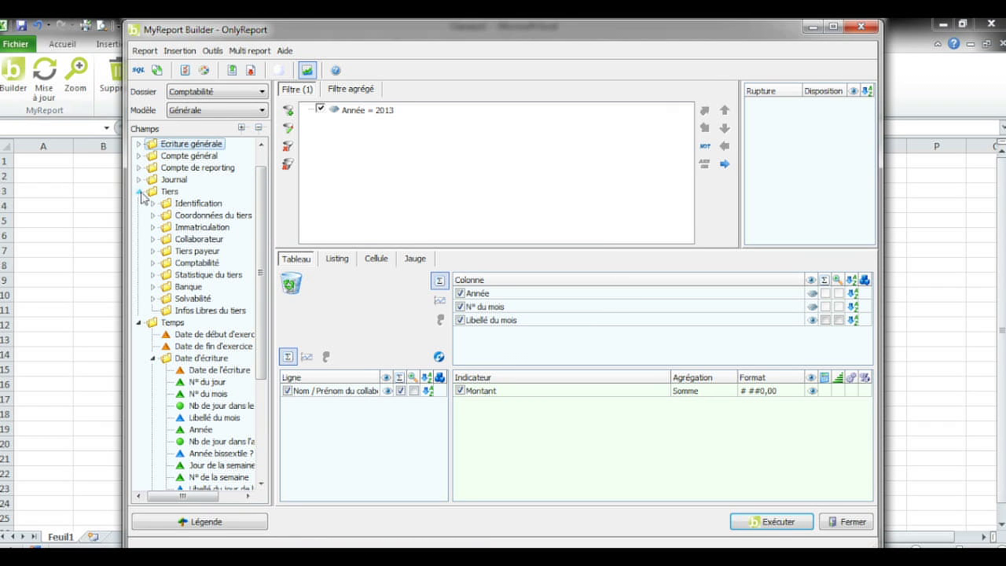
click(154, 239)
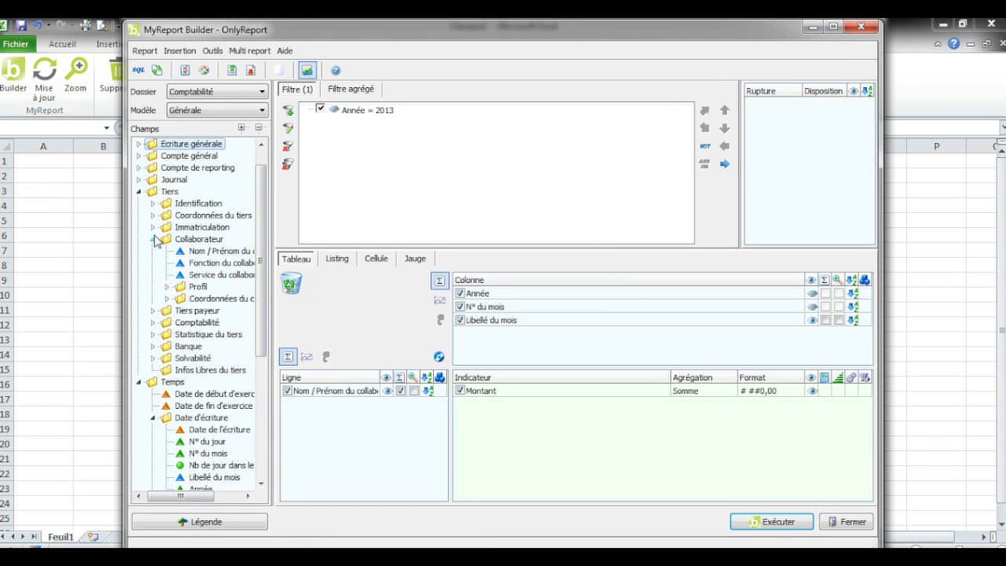
click(167, 288)
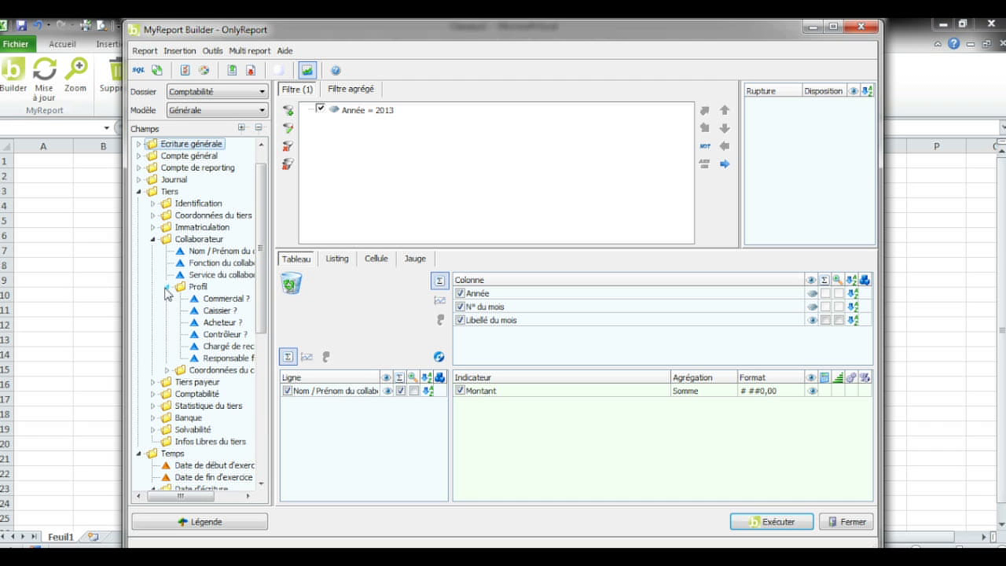
click(167, 369)
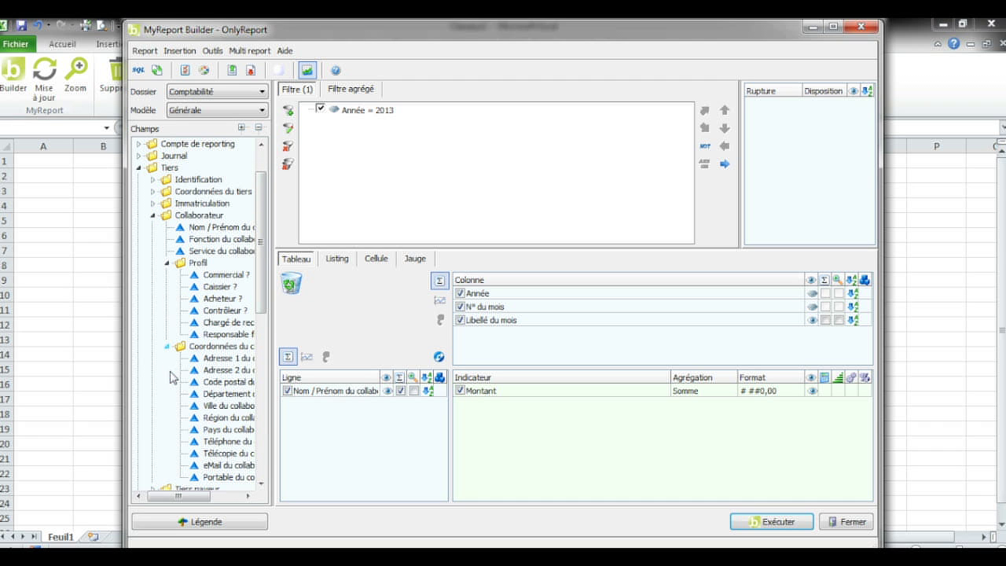
click(208, 399)
drag(221, 403, 775, 140)
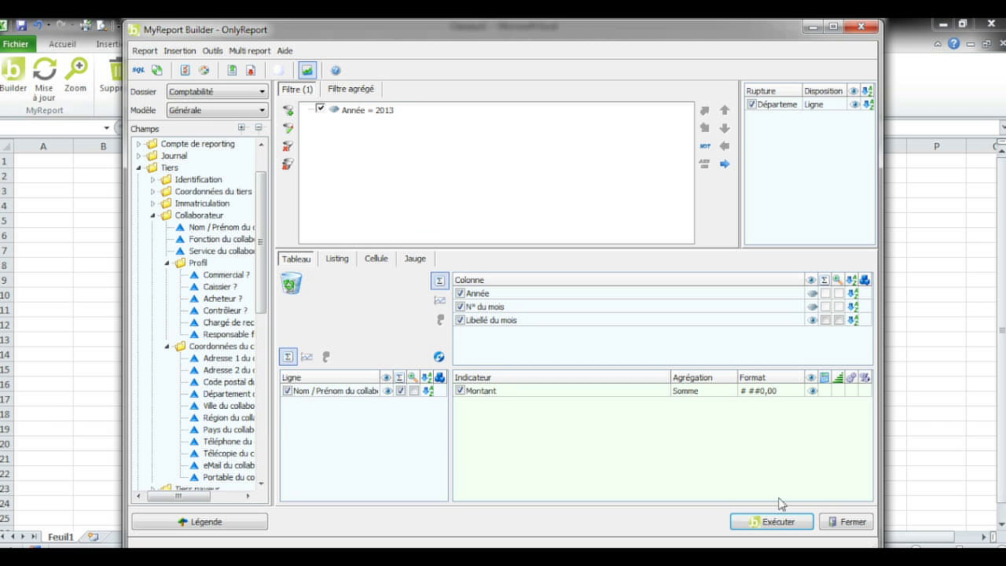
click(776, 522)
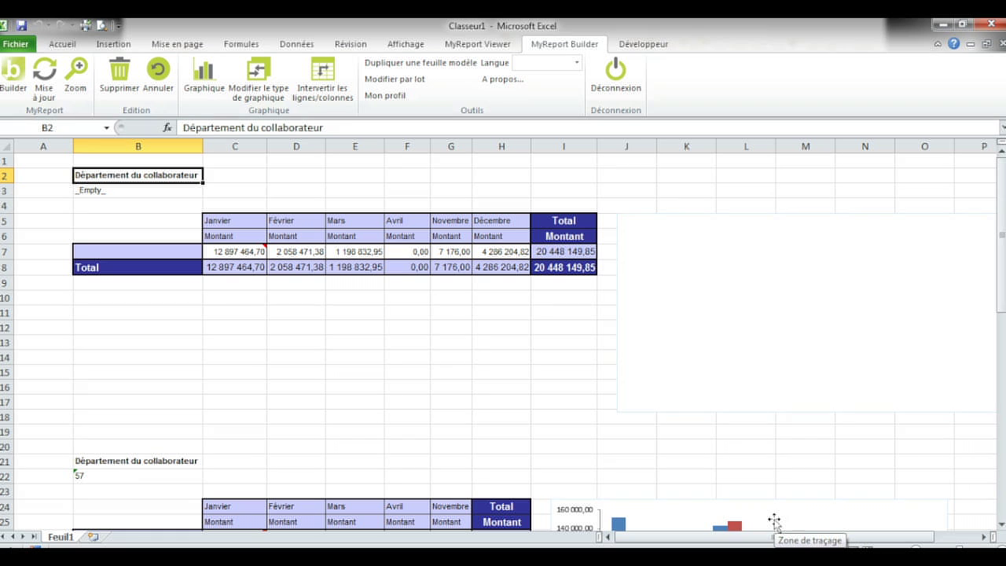
Examine the tables and charts generated for each collaborator department, and return to the start of the sheet
click(1001, 525)
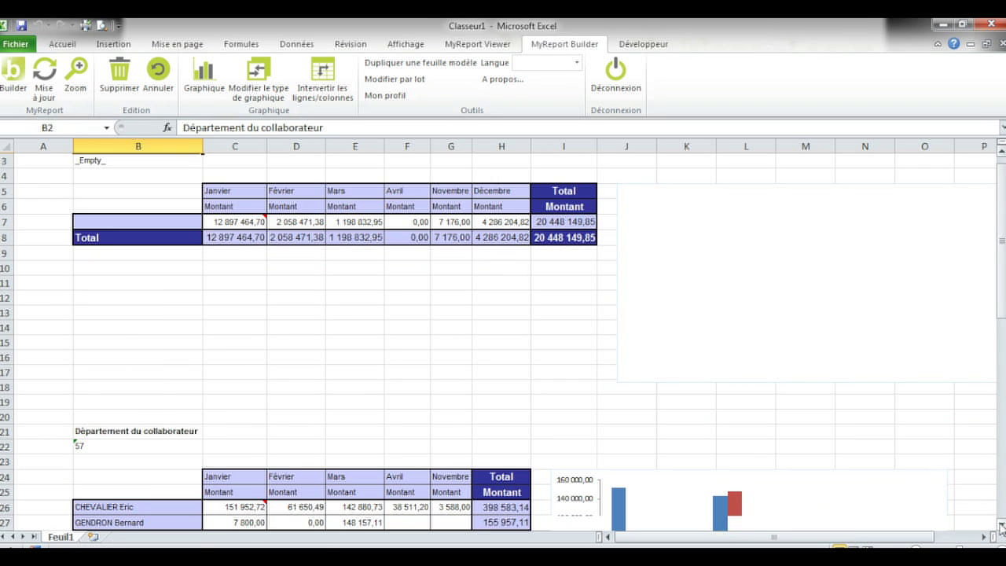
click(1000, 525)
click(1001, 525)
click(1001, 525)
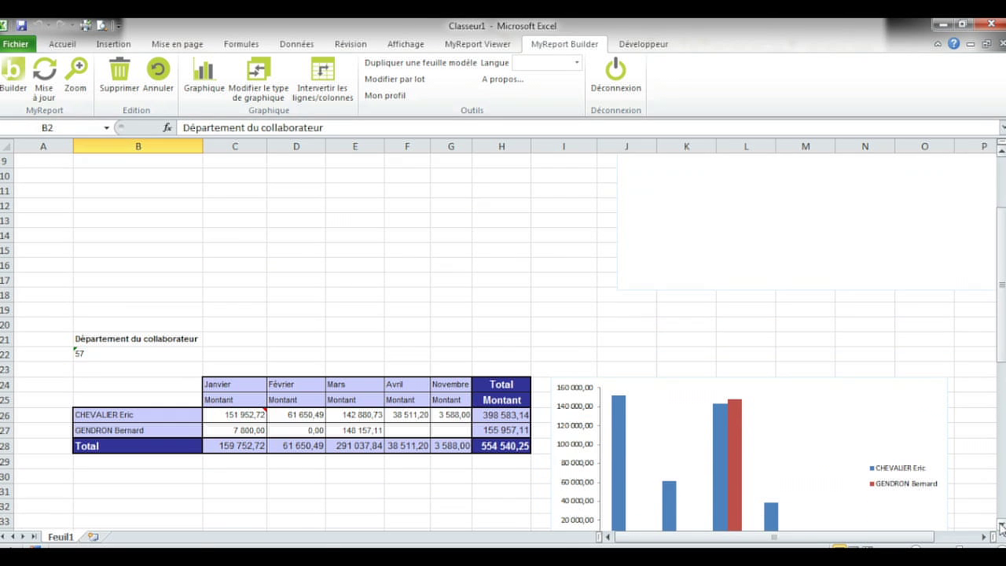
click(1000, 525)
click(1001, 525)
click(1001, 525)
click(1001, 525)
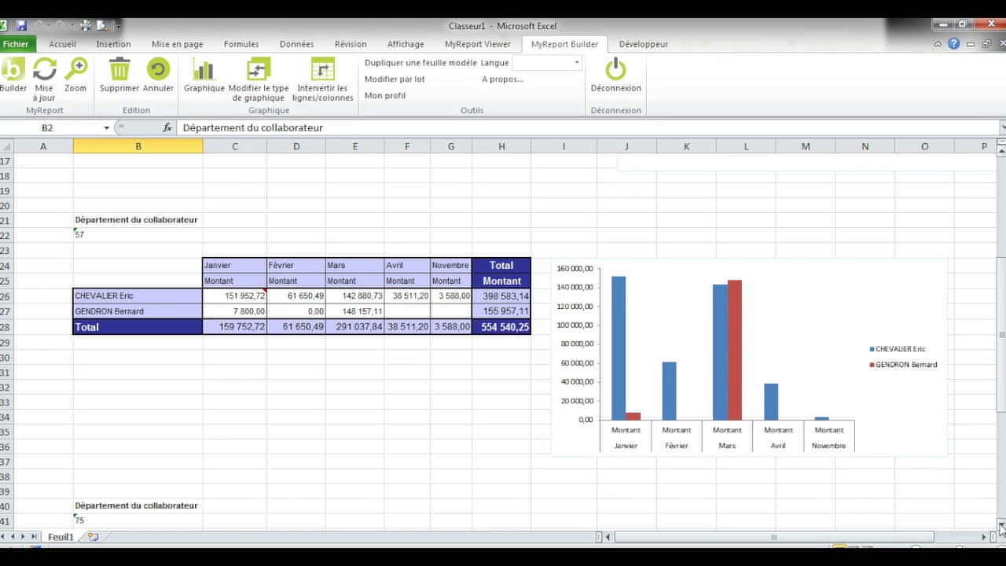
click(1001, 525)
click(1001, 525)
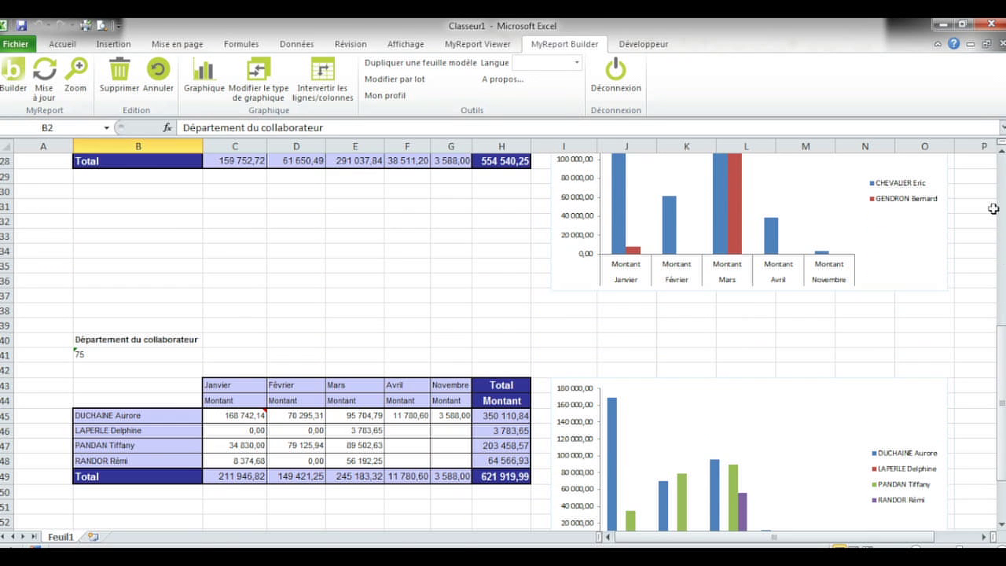
click(1002, 179)
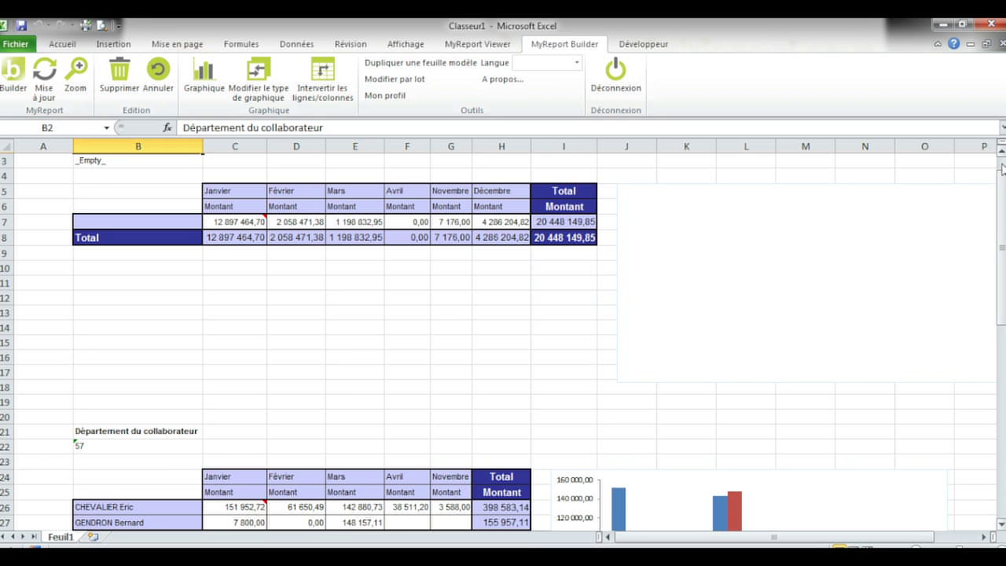
click(1002, 168)
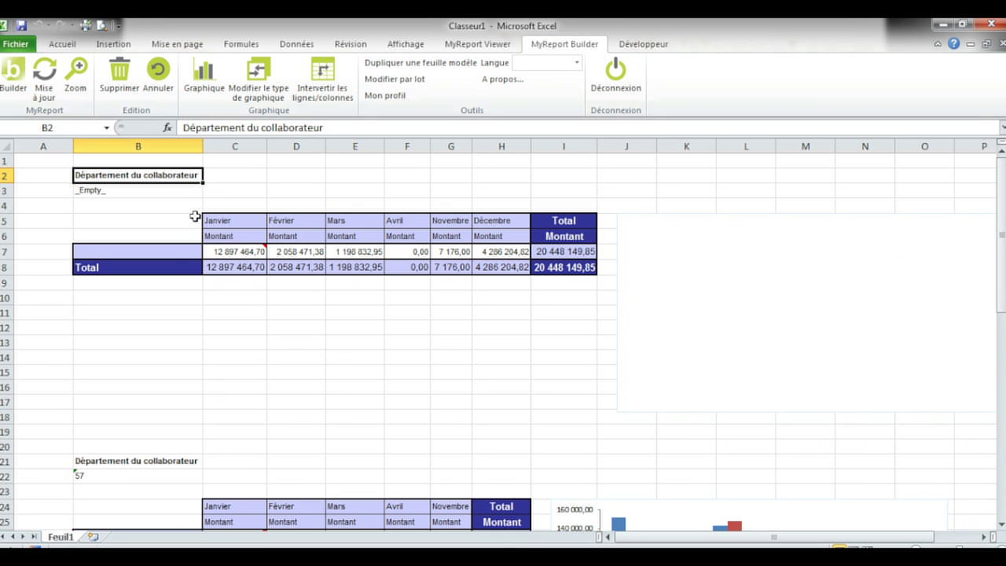
Edit the report to add a filter where Département du collaborateur equals the DEPARTEMENT attribute, and run it again
click(222, 254)
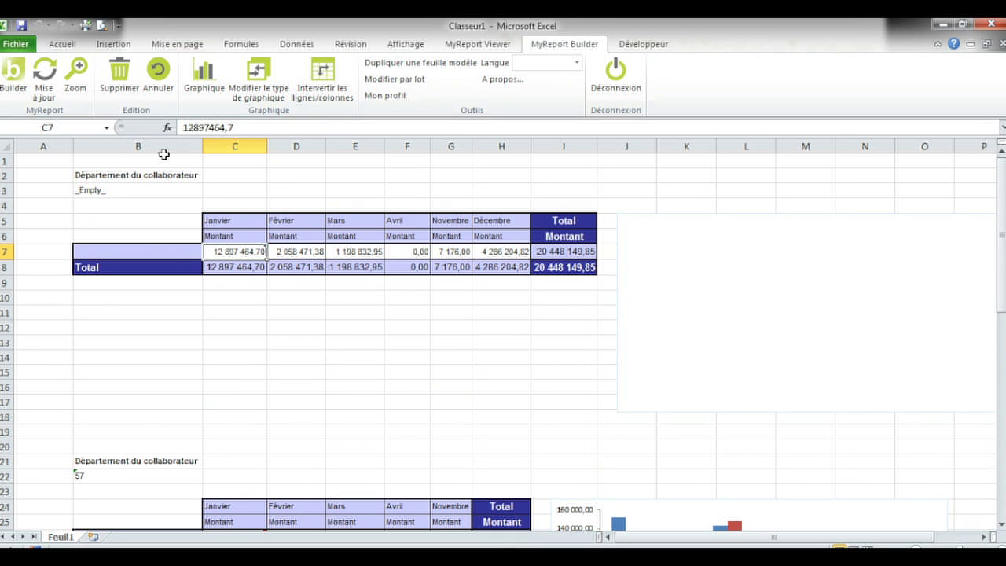
click(27, 79)
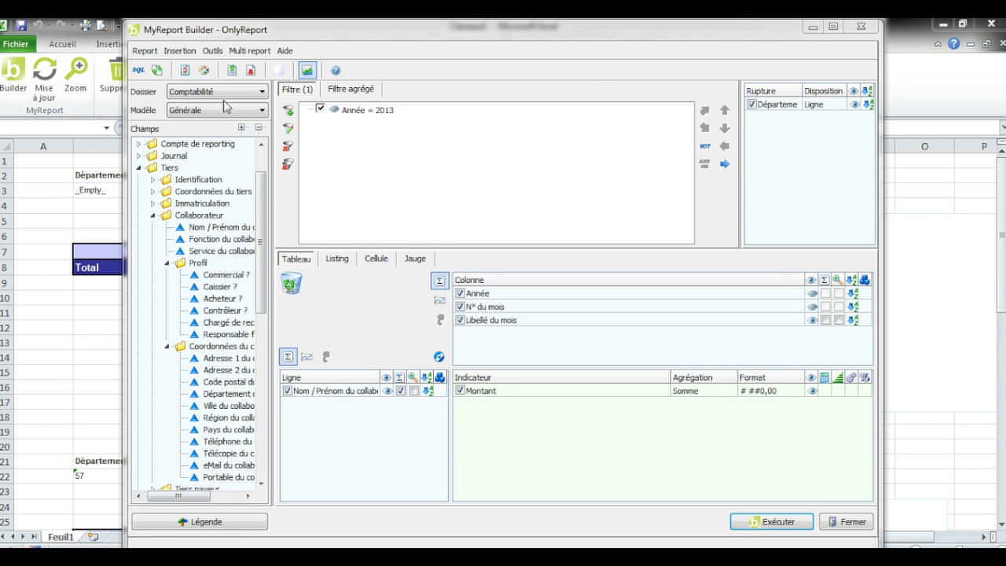
click(288, 111)
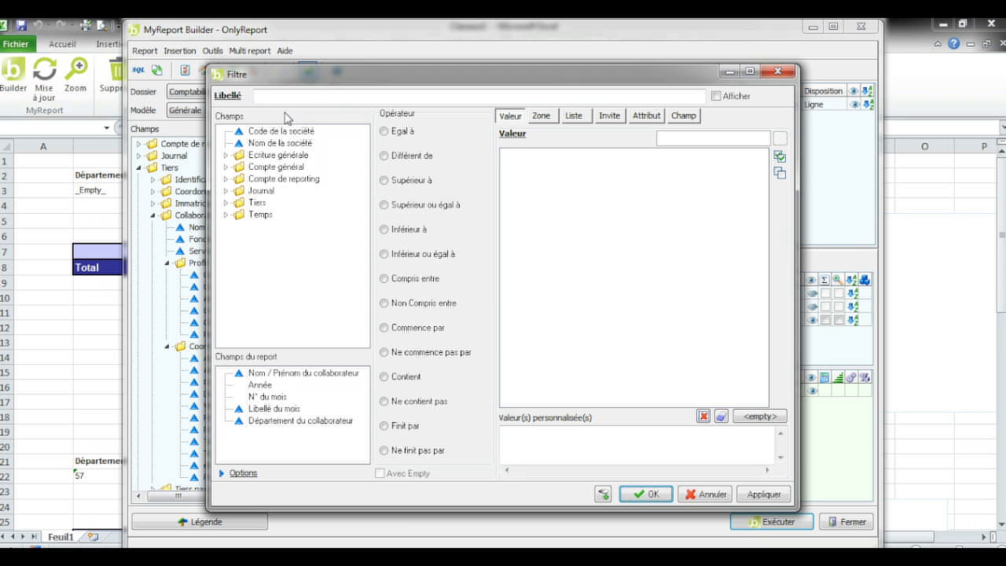
double_click(263, 203)
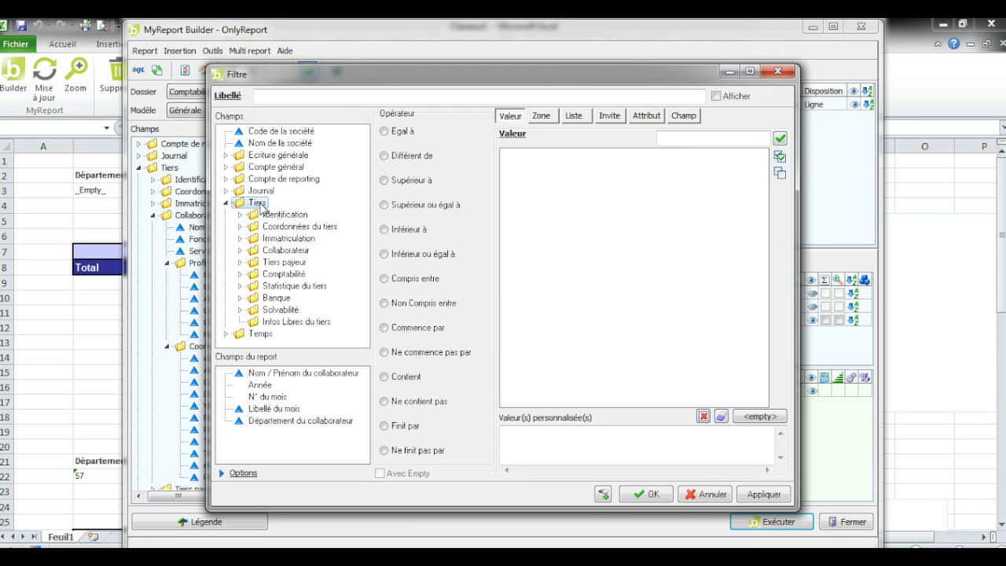
double_click(270, 249)
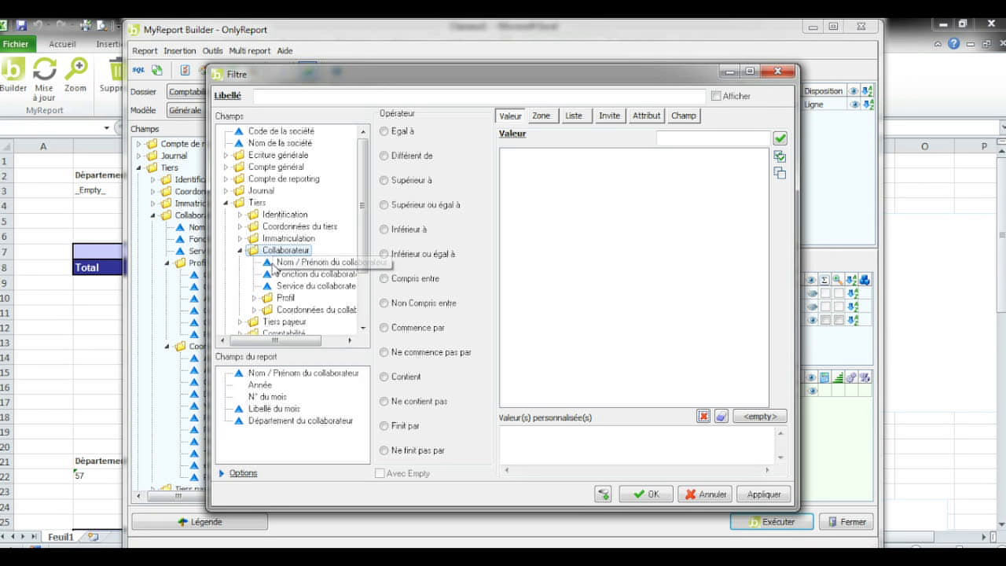
double_click(278, 309)
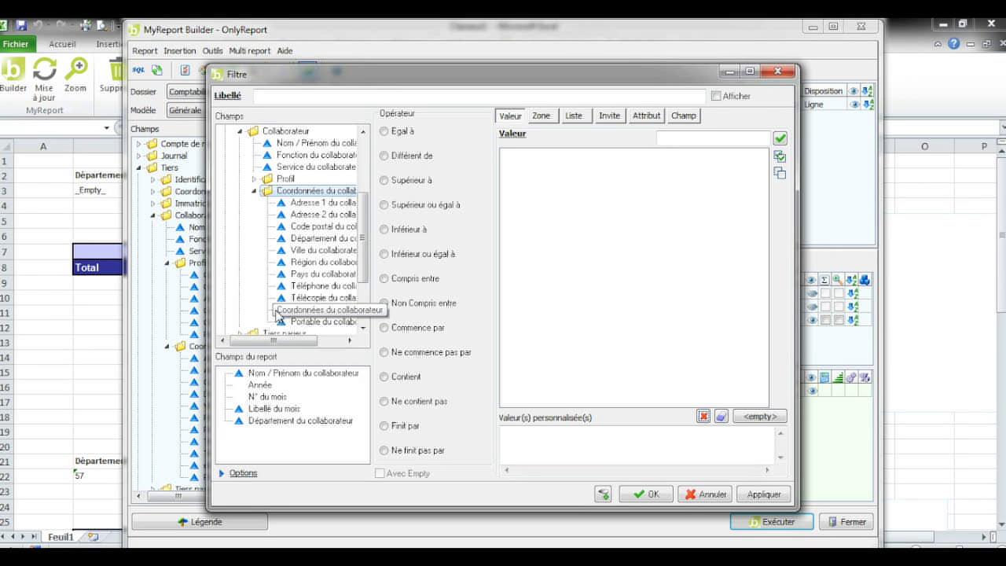
click(307, 239)
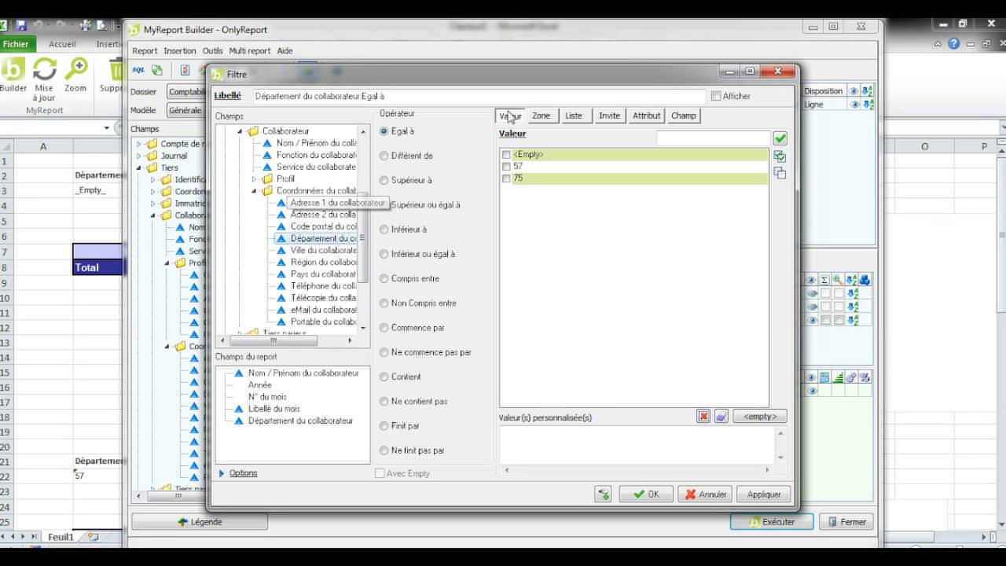
click(646, 116)
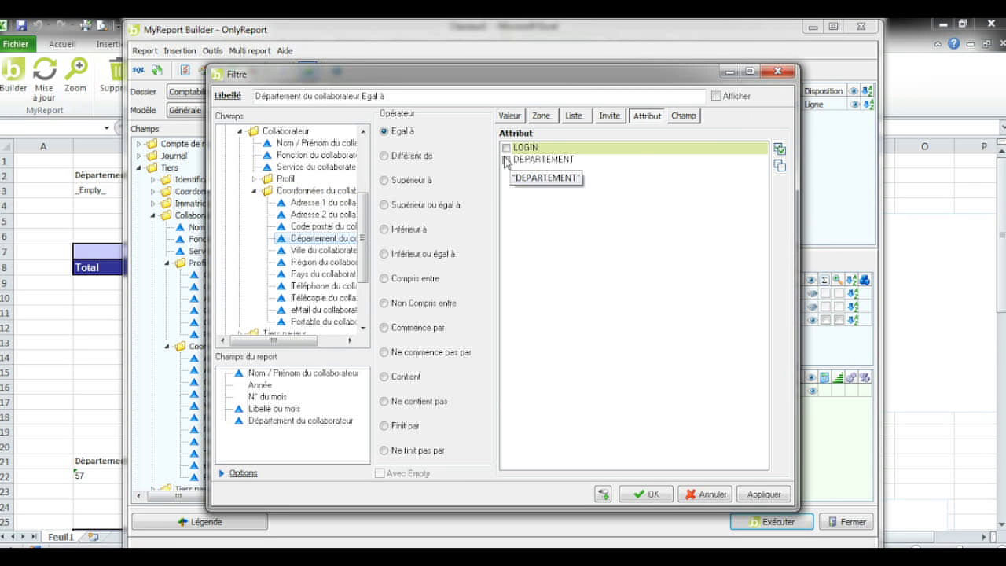
click(507, 161)
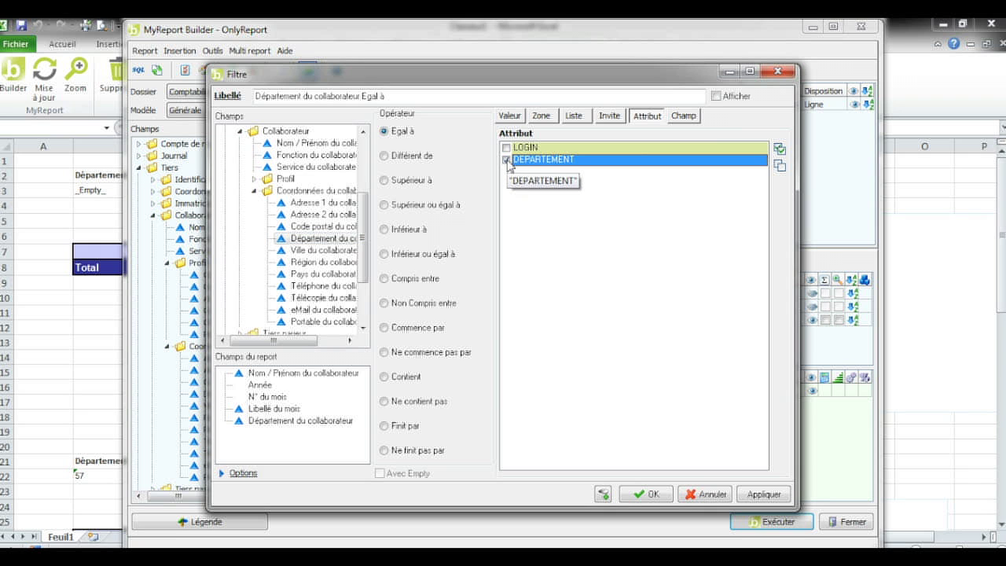
click(647, 494)
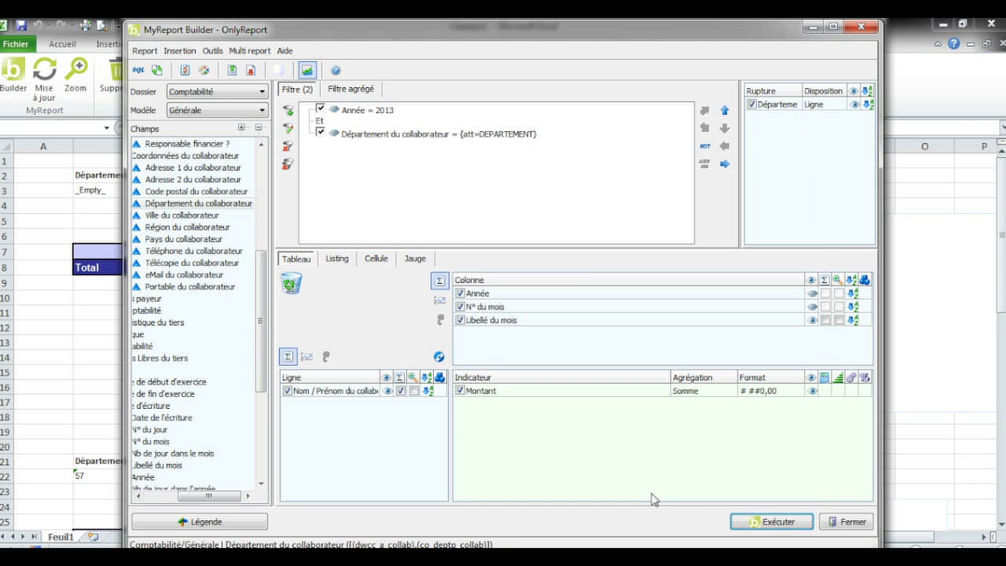
click(741, 522)
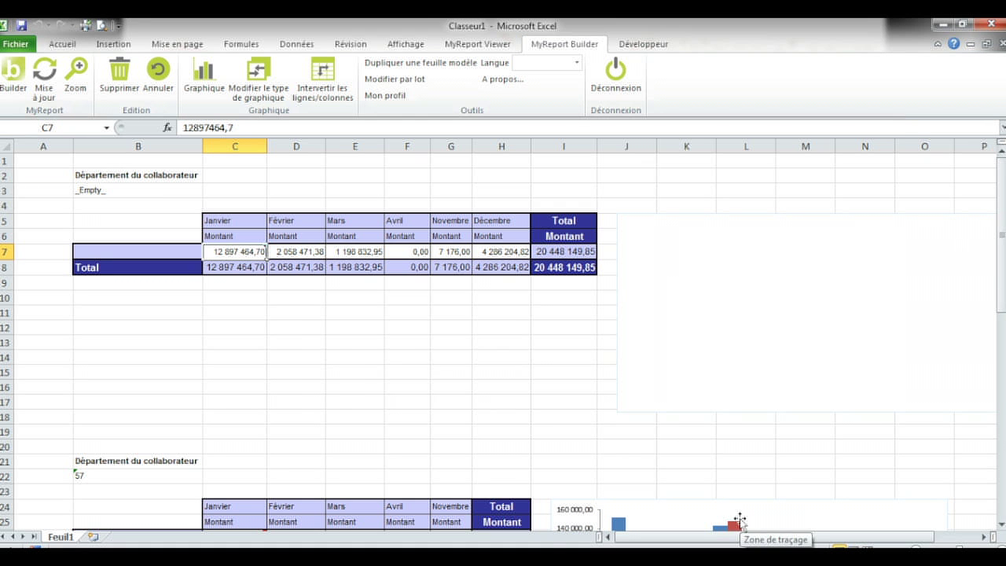
Update the workbook's reports with the option to empty the selected reports (Vider les reports sélectionnés) enabled
click(307, 341)
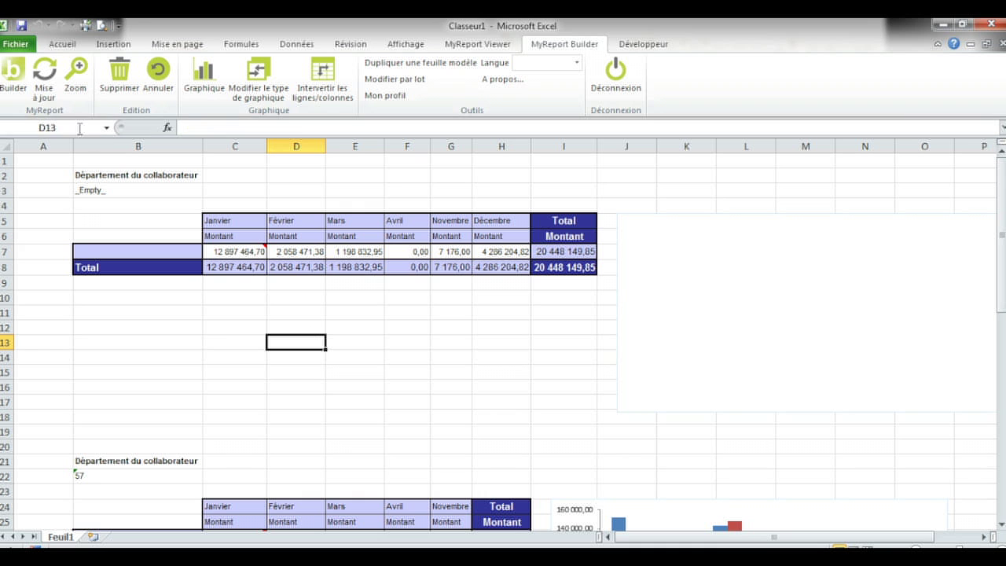
click(40, 85)
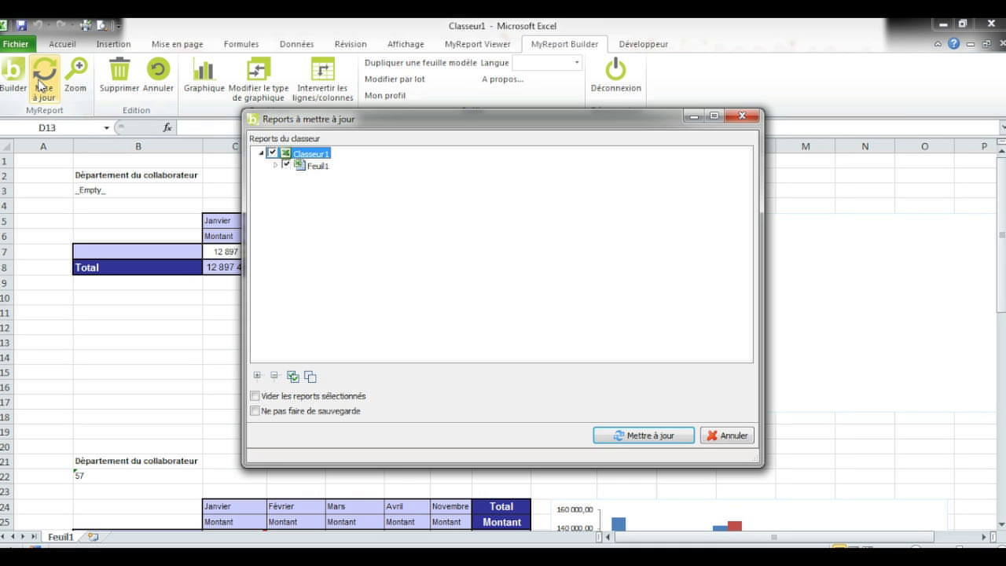
click(255, 397)
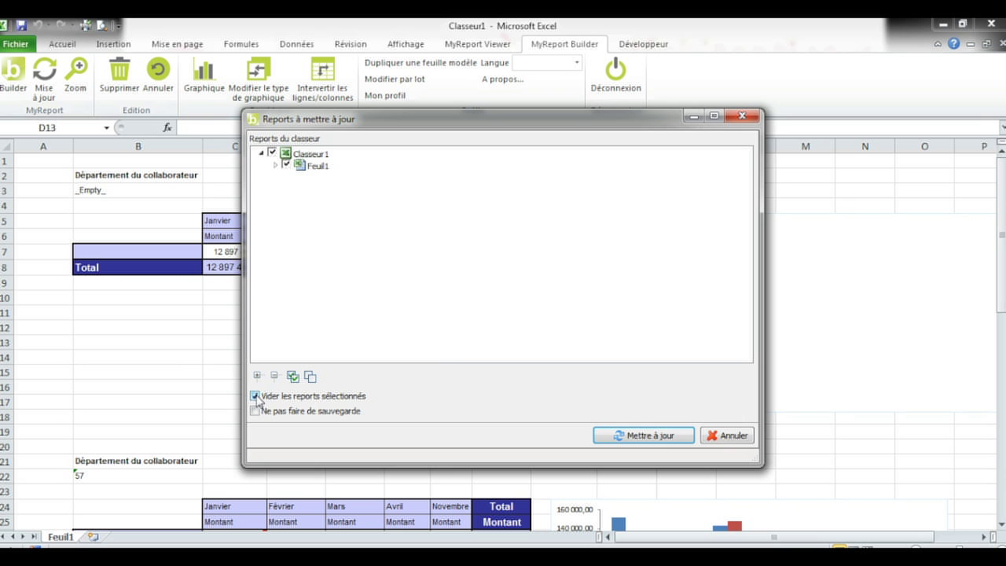
click(626, 438)
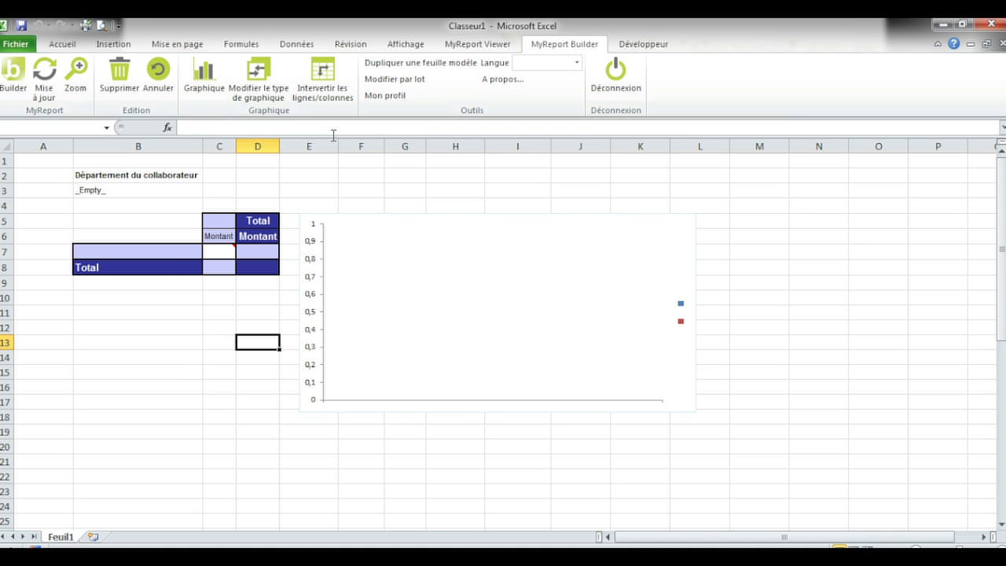
Save the workbook as "ventes des commerciaux.xlsx" in the Documents library
click(26, 29)
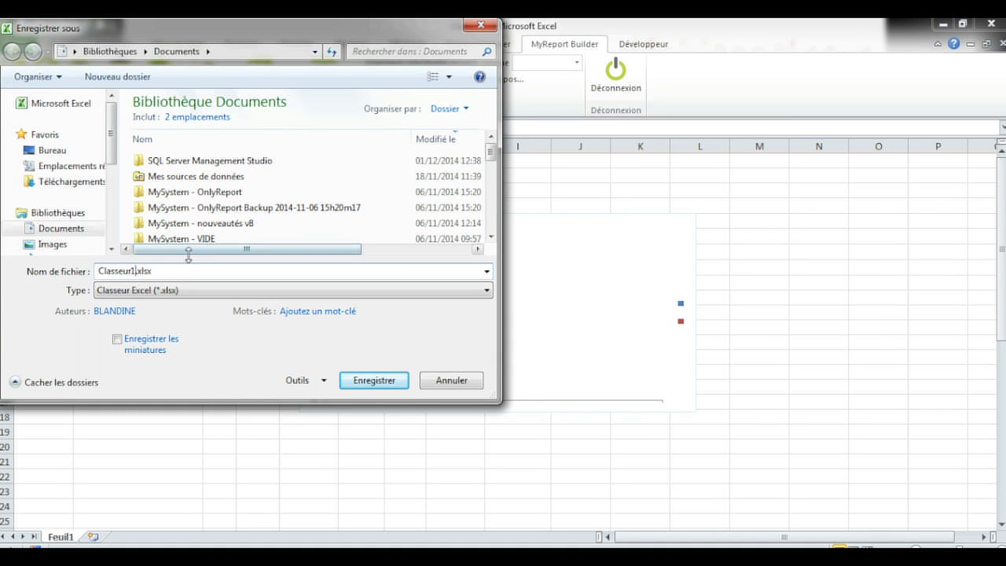
text(ventes)
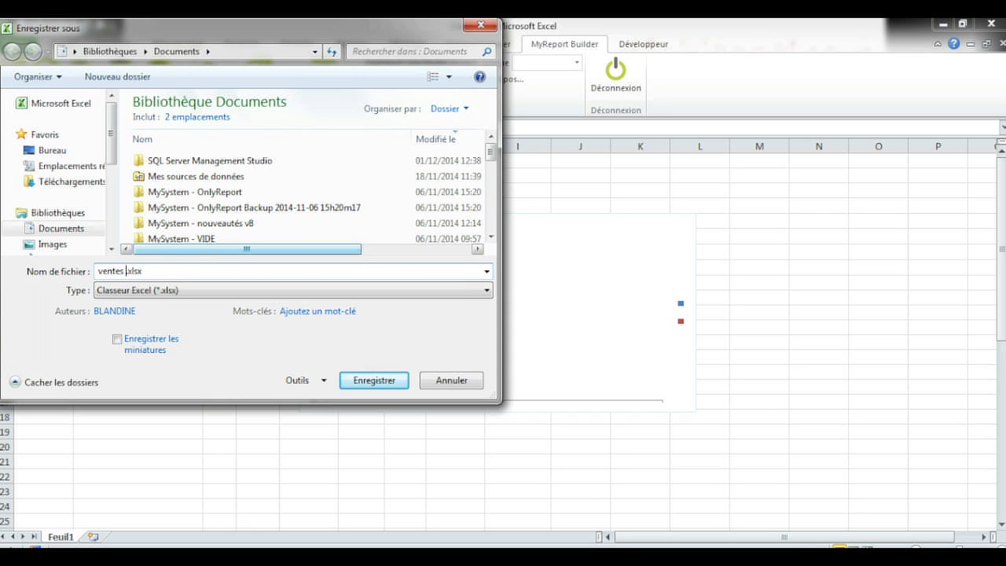
text( des commerciaux)
key(Return)
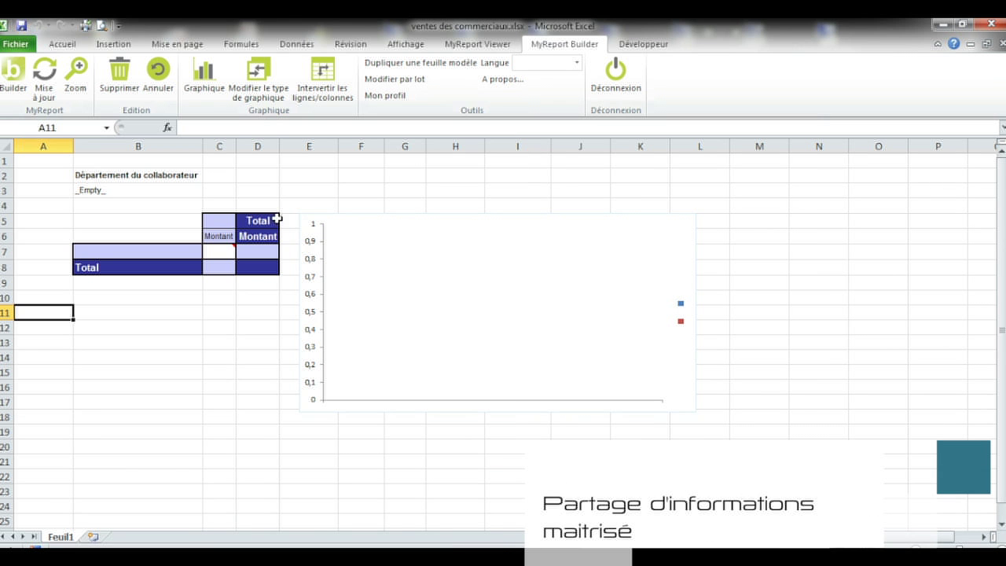
Close the workbook, reopen ventes des commerciaux.xlsx from the Documents library, and switch to the MyReport Viewer commands
click(992, 25)
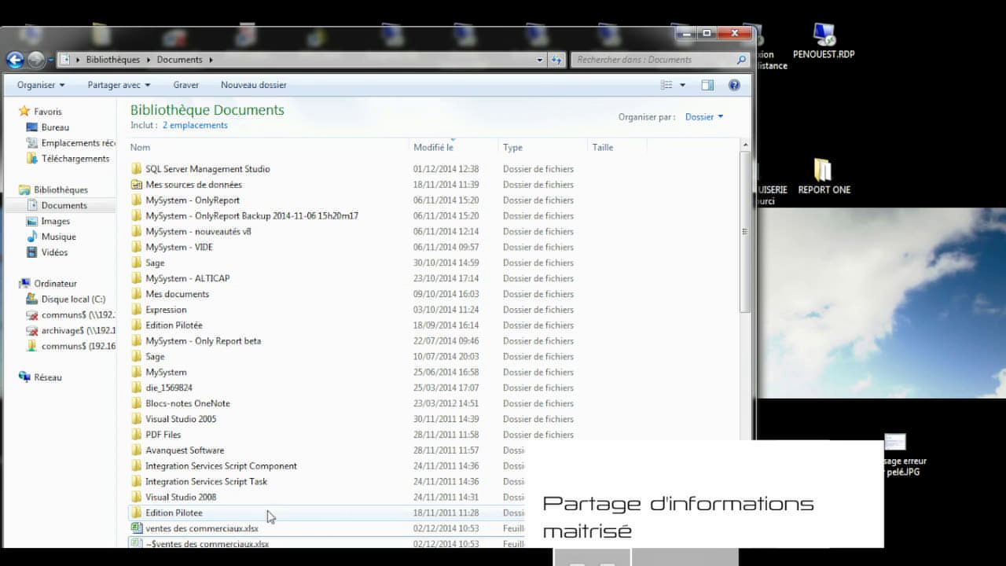
double_click(246, 528)
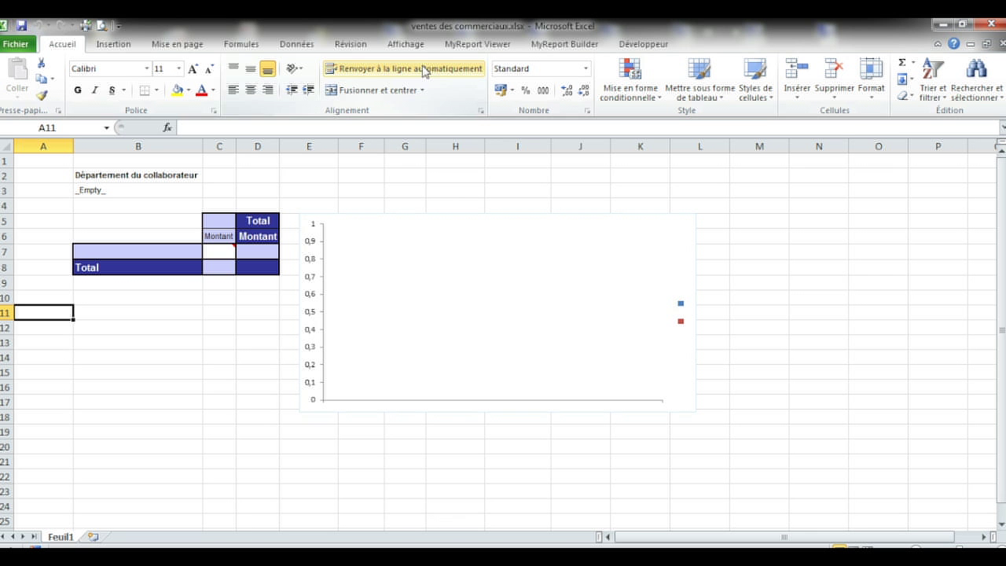
click(524, 45)
click(503, 45)
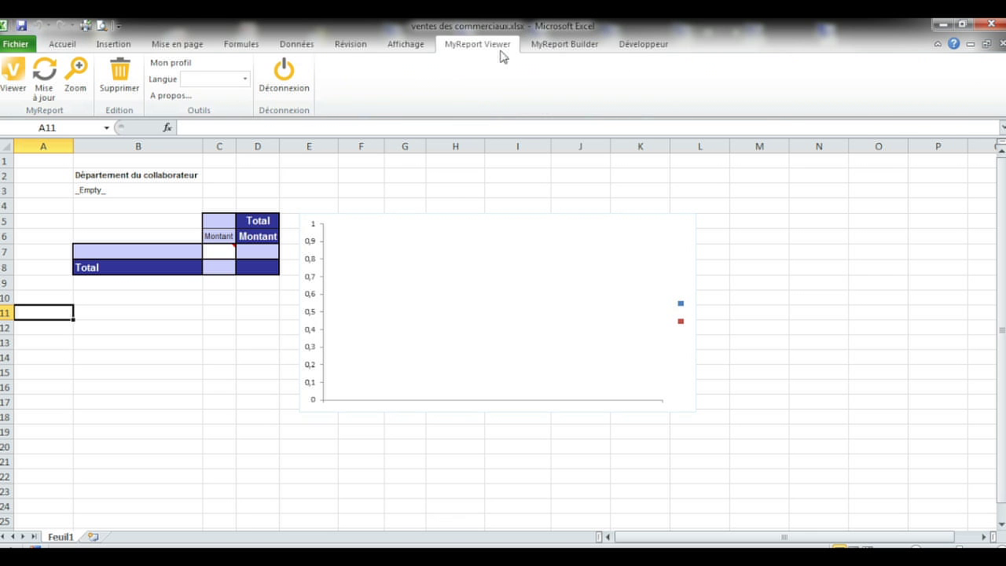
Update all reports in the workbook through MyReport Viewer, logging in as RC57 with no password and continuing in evaluation mode
click(43, 78)
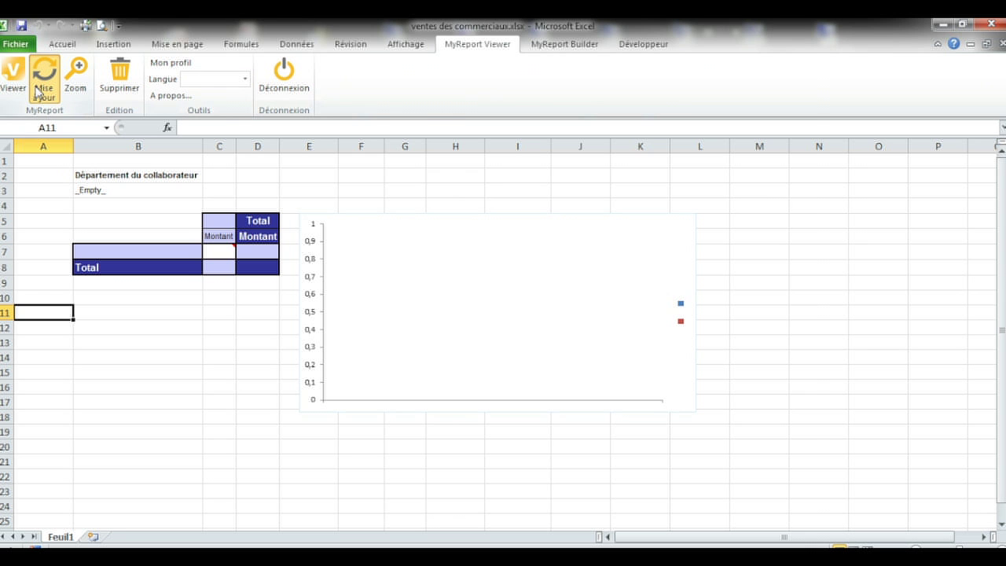
text(RC57)
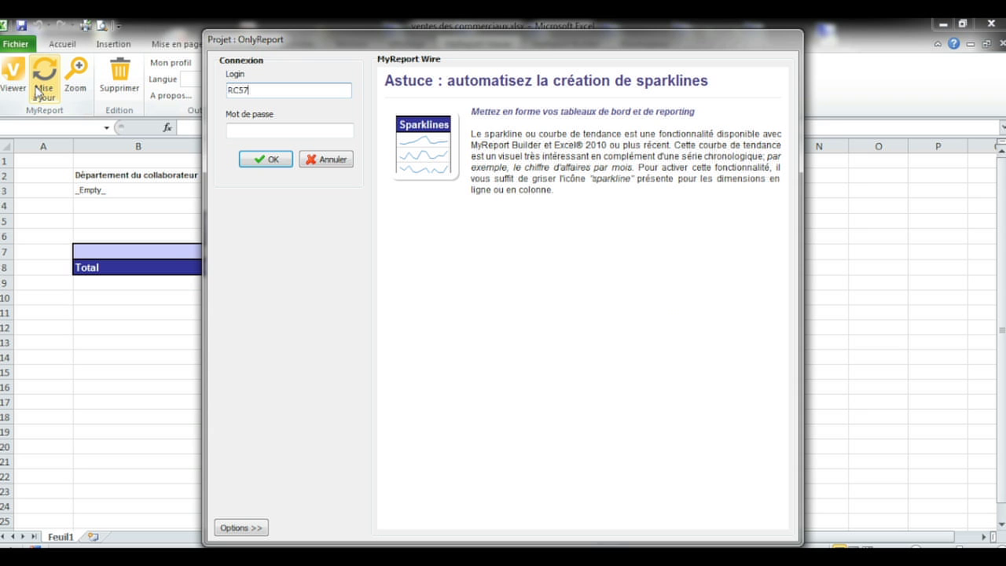
click(266, 159)
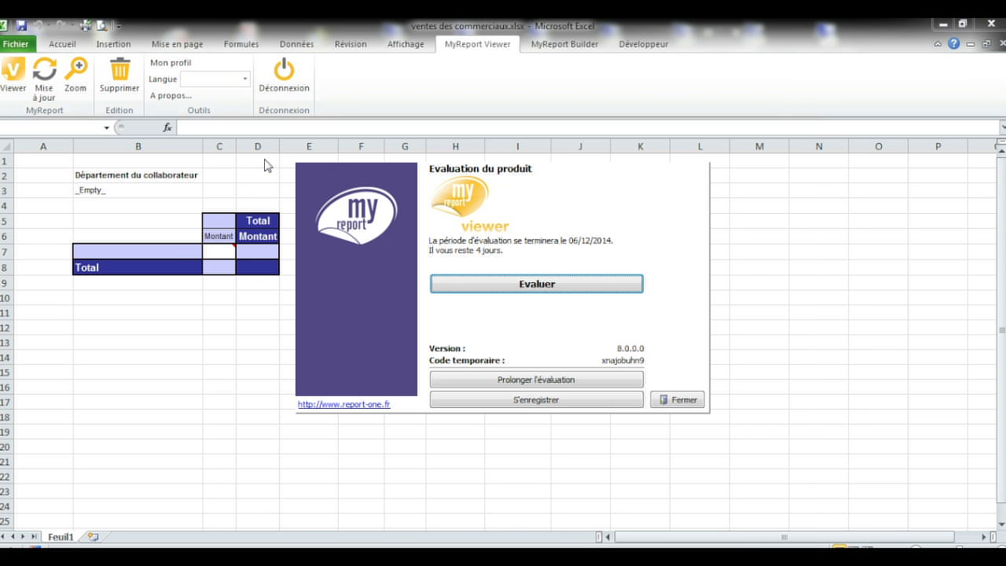
click(472, 284)
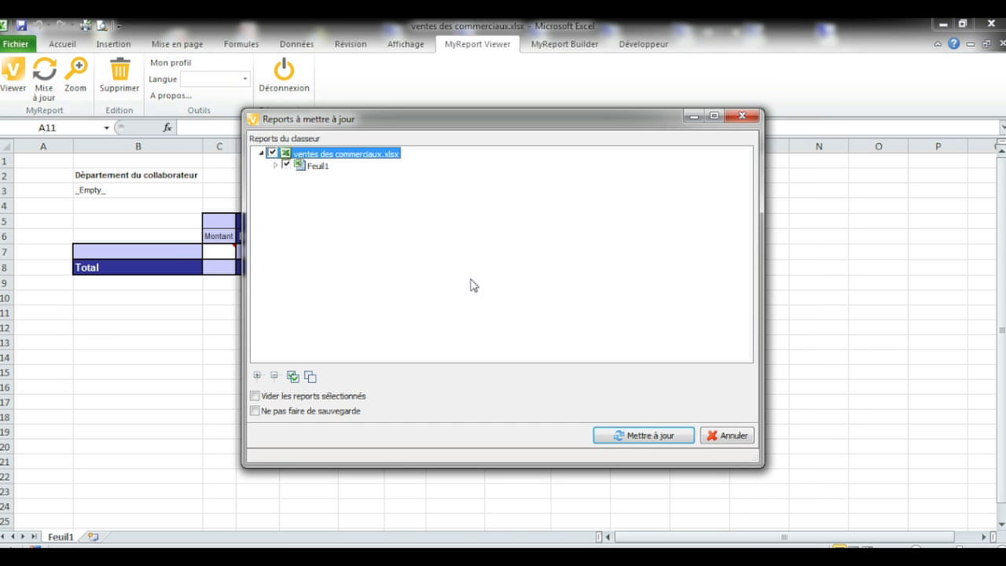
click(634, 436)
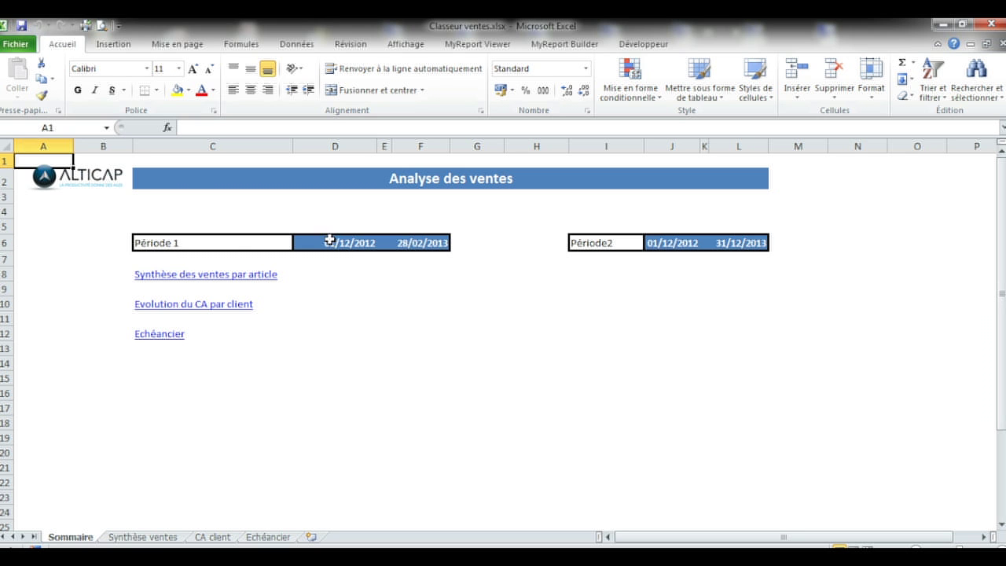
From Synthèse des ventes par article, go to Evolution du CA par client, collapse it to outline level 2 and expand the Grossistes group
click(207, 277)
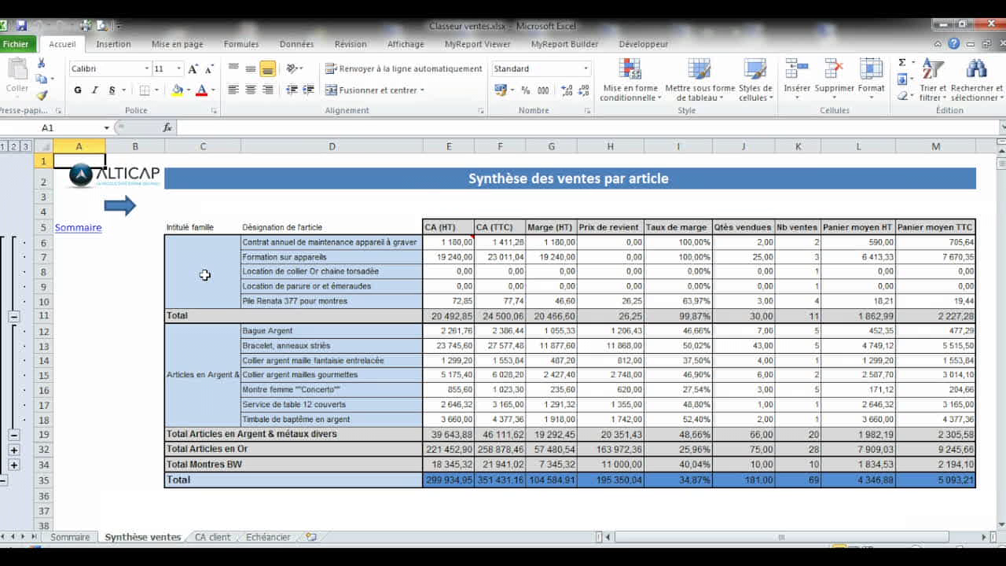
click(118, 206)
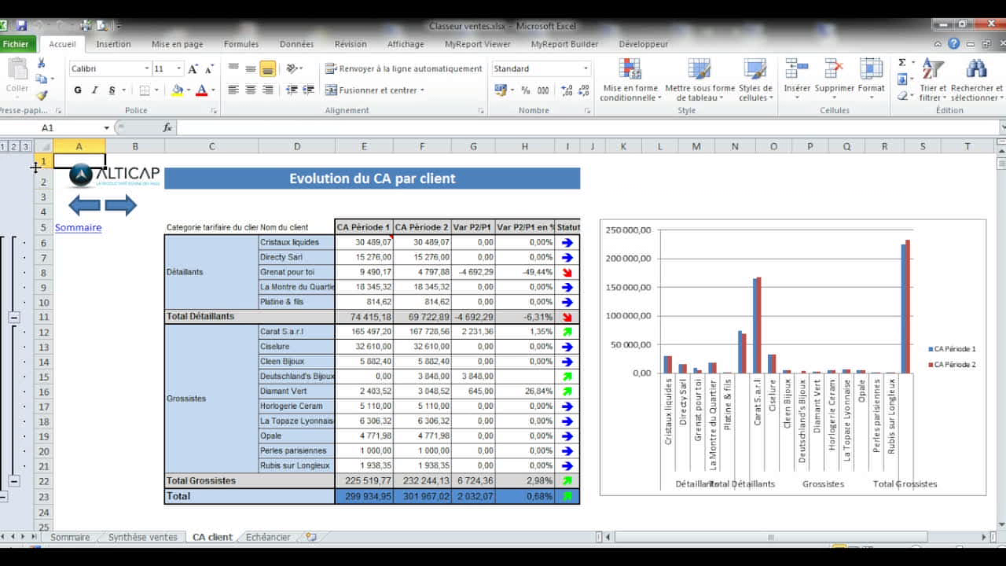
click(14, 147)
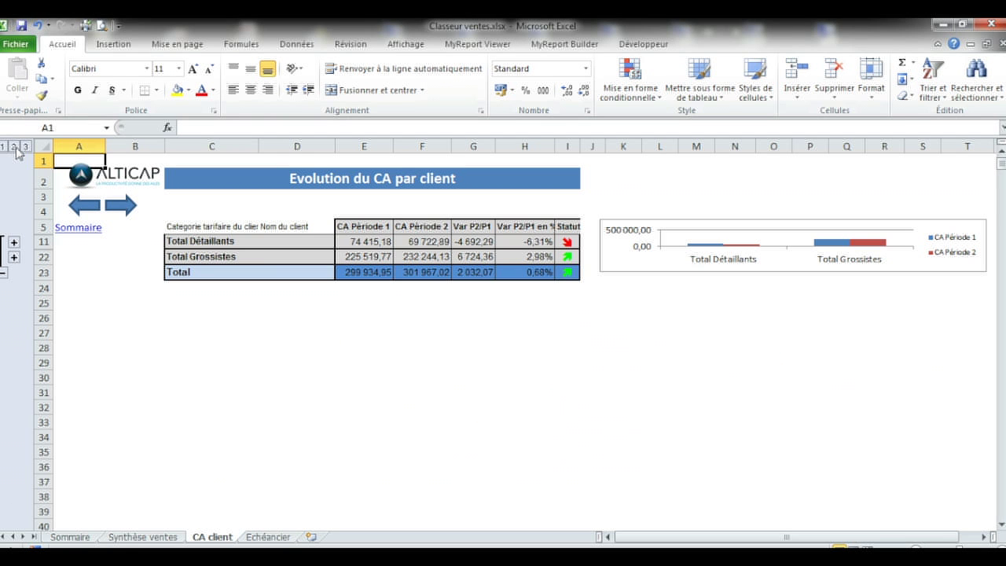
click(14, 258)
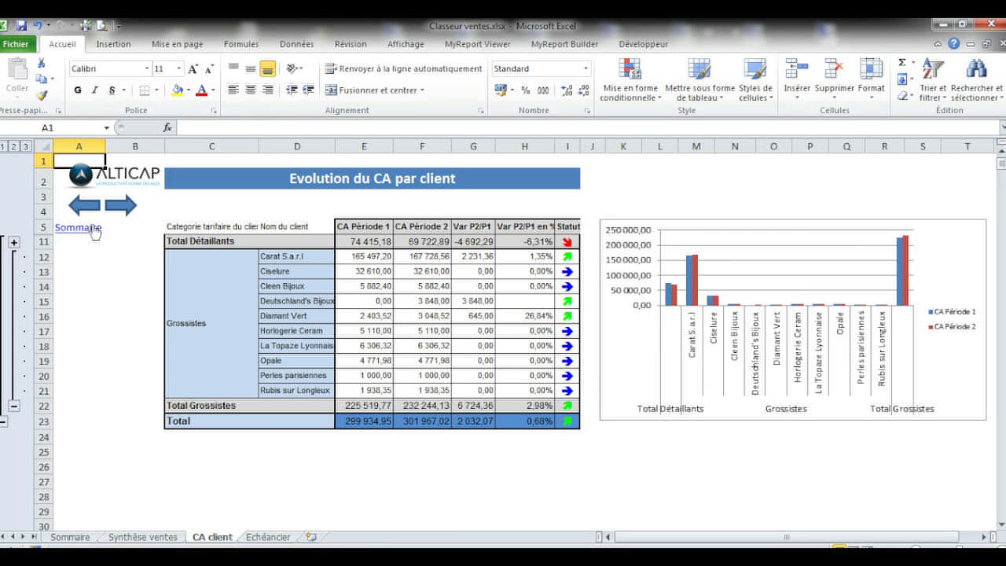
In the Echéancier sheet, expand LCR Acceptée, Chèque and the EMERA detail under 31/01/2013, and save the workbook
click(118, 217)
click(118, 211)
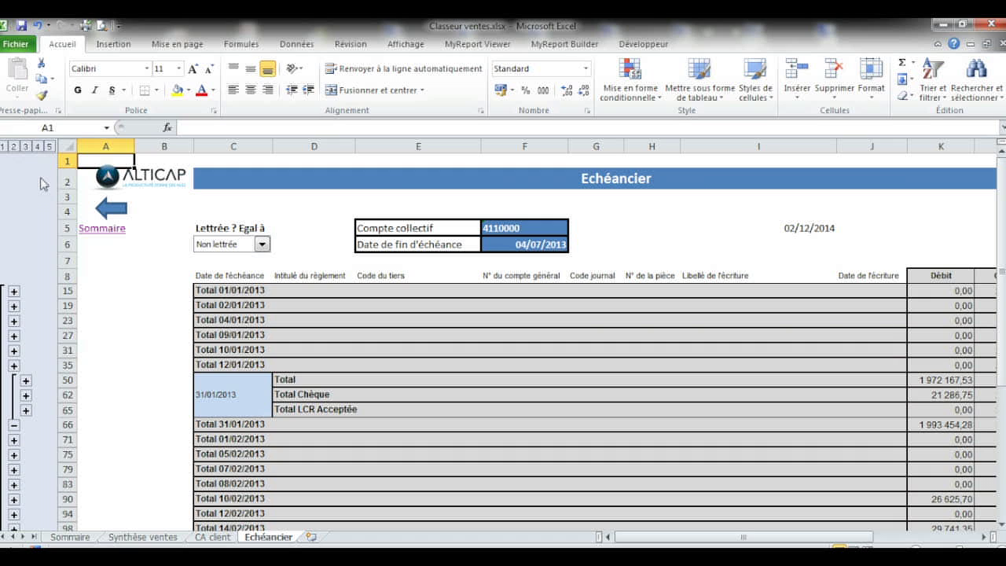
click(26, 409)
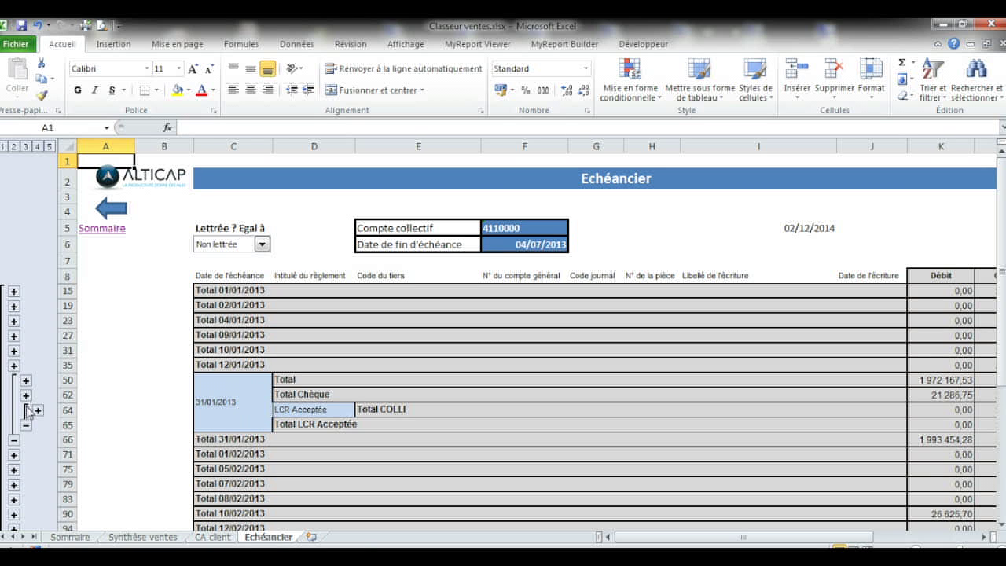
click(26, 395)
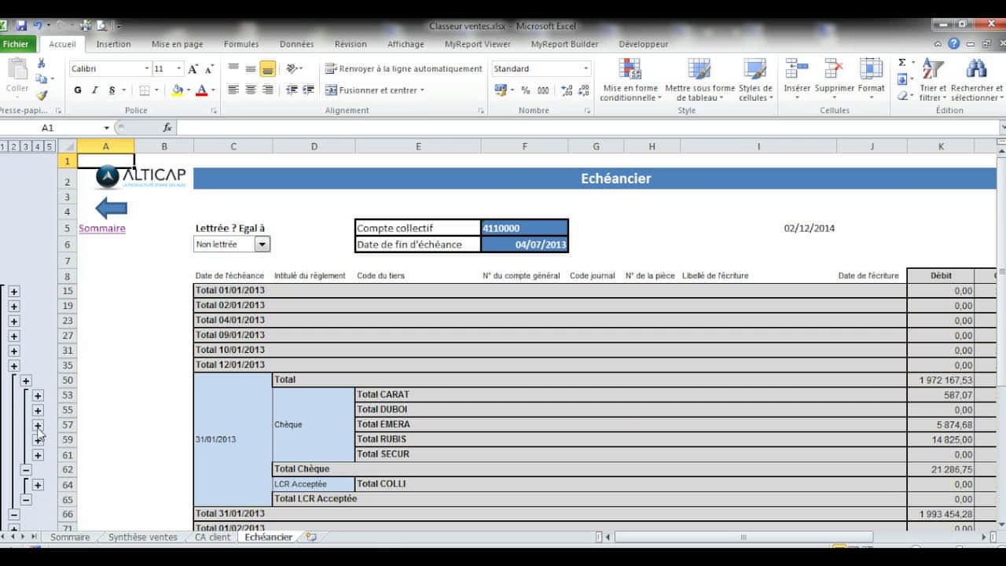
click(37, 426)
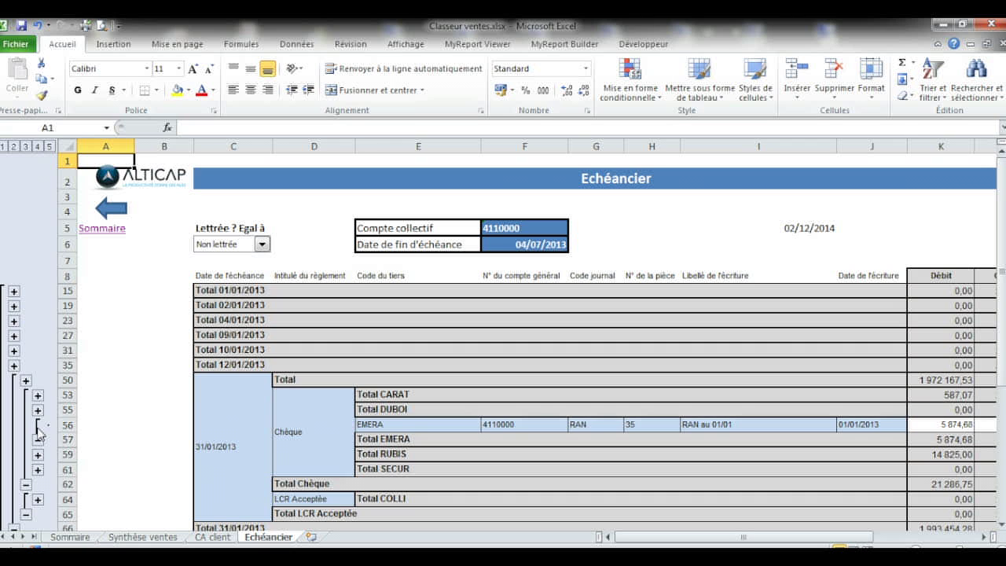
click(23, 26)
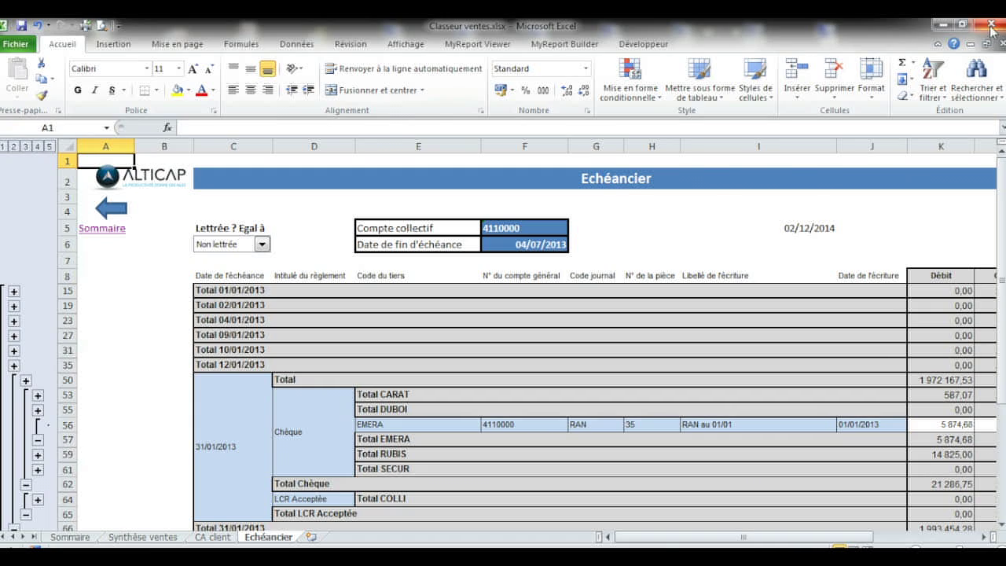